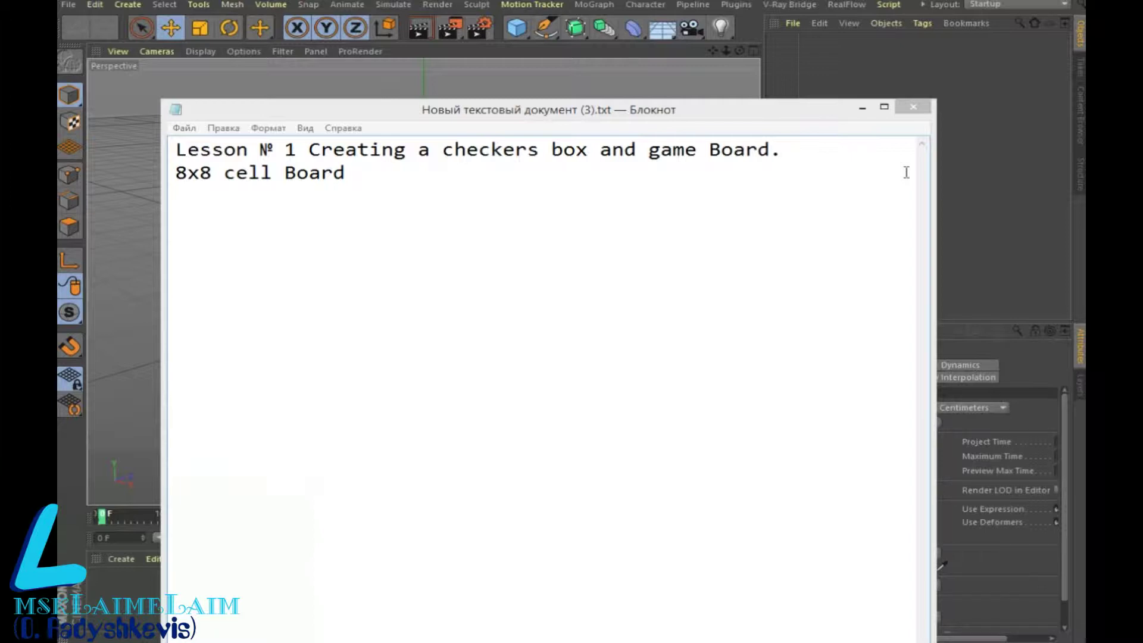
- Minimize the Notepad checkers-board lesson notes to reveal the empty Cinema 4D scene
left_click(862, 108)
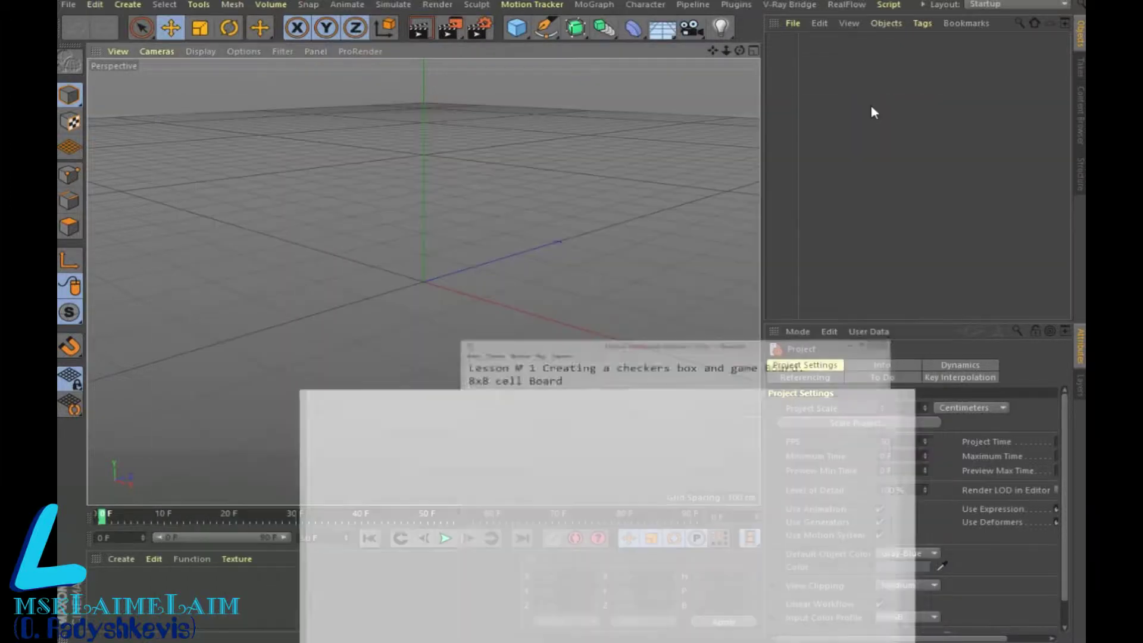
- Add a cube flattened to 200 × 25.855 × 453.879 cm with Segments X 4 and Z 8
left_click_drag(517, 27, 663, 49)
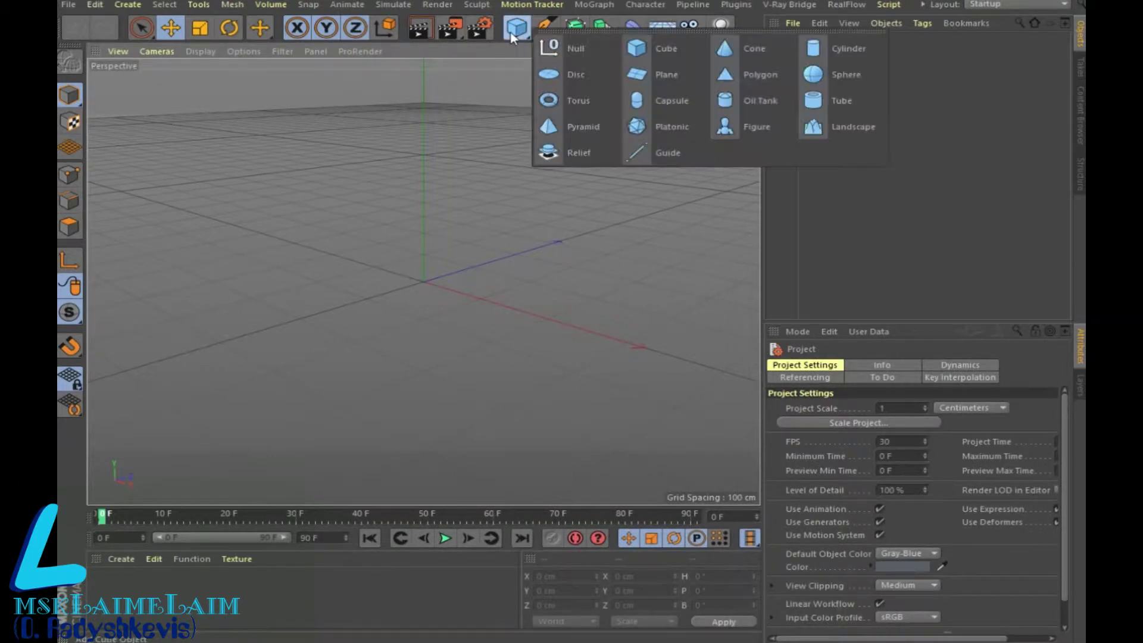
left_click(664, 49)
mouse_move(424, 216)
left_mouse_down()
mouse_move(434, 274)
mouse_move(566, 263)
left_mouse_up()
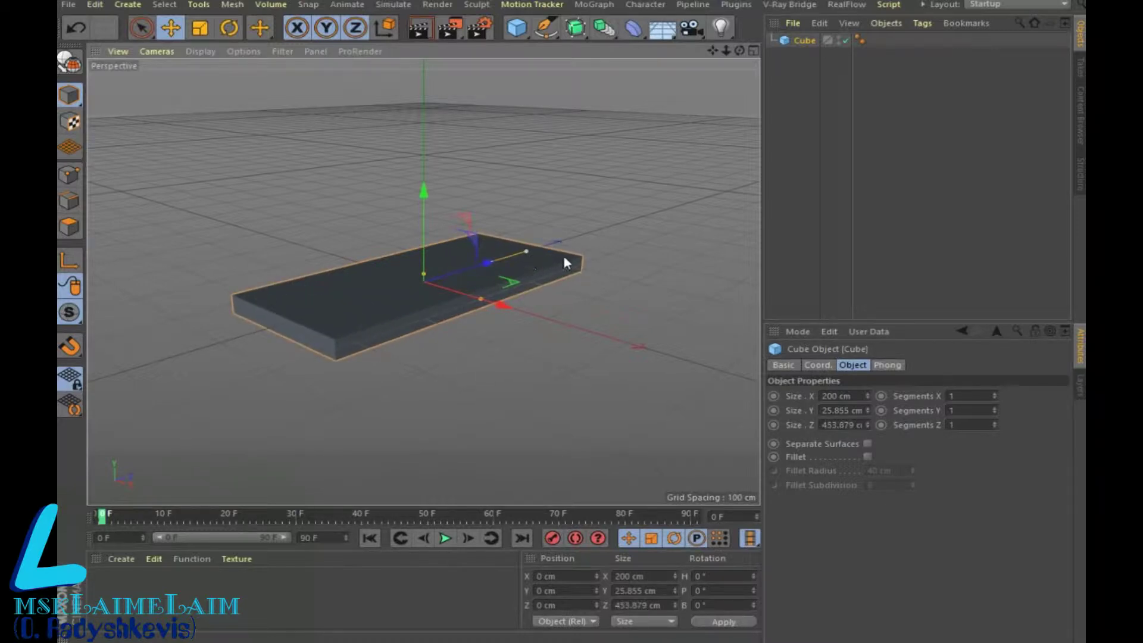
left_click(959, 395)
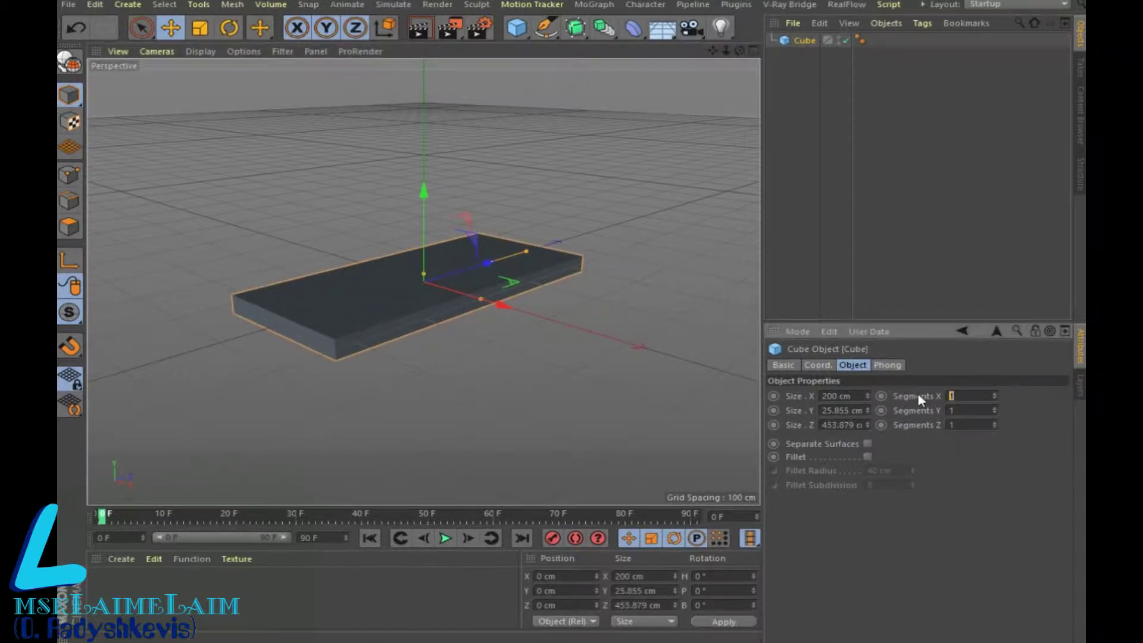
type("4")
left_click(201, 55)
left_click(206, 84)
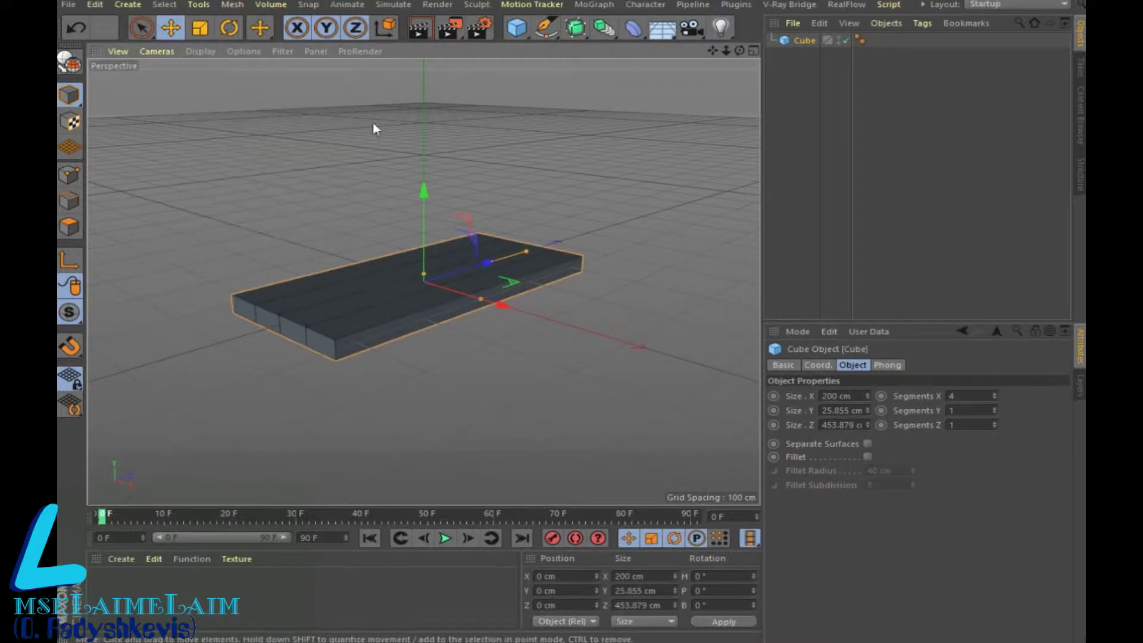
left_click(960, 427)
type("8")
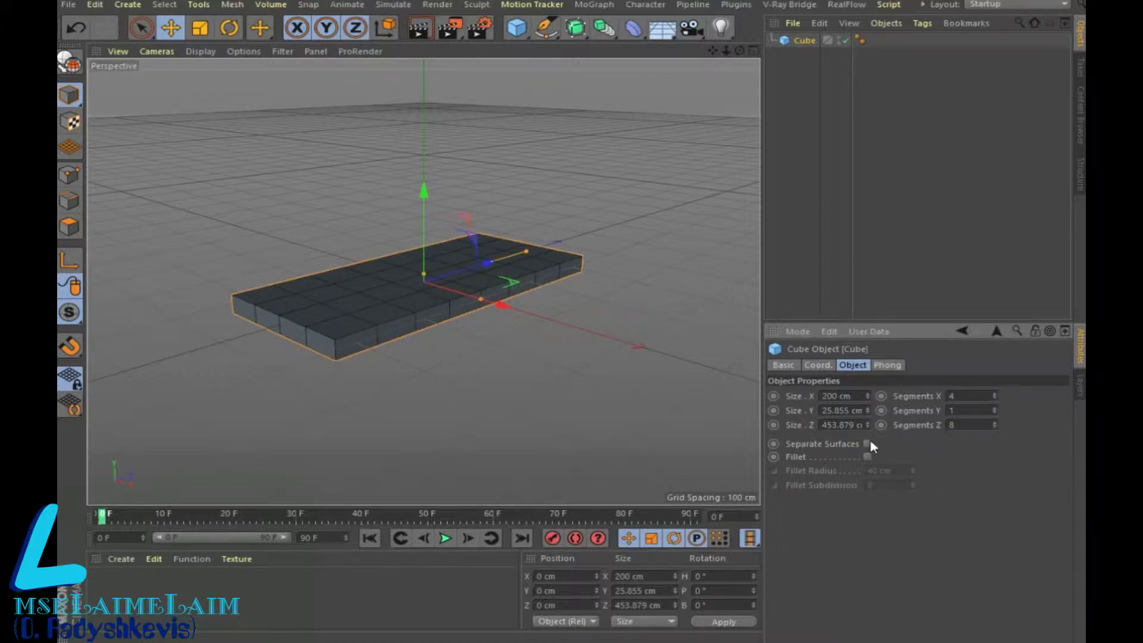
- Rename the cube to 'top'
double_click(803, 42)
type("top")
key("Return")
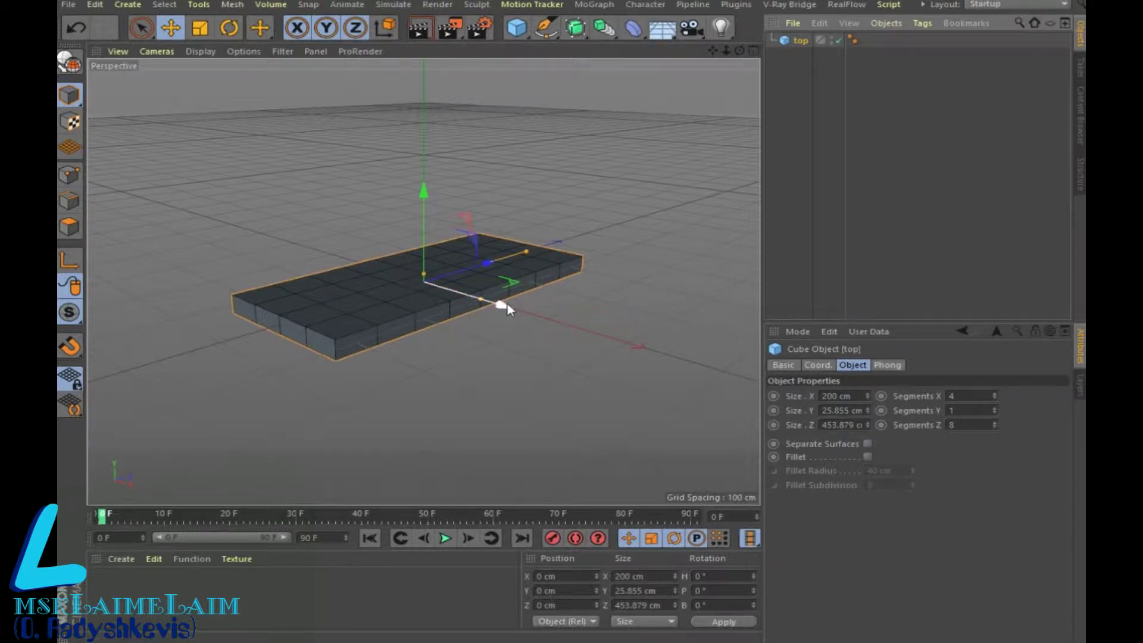
- Duplicate top to X −199.19 cm, rename the copy 'bottom', and select both slabs
mouse_move(512, 308)
left_mouse_down("ctrl")
mouse_move(431, 261)
mouse_move(417, 239)
left_mouse_up("ctrl")
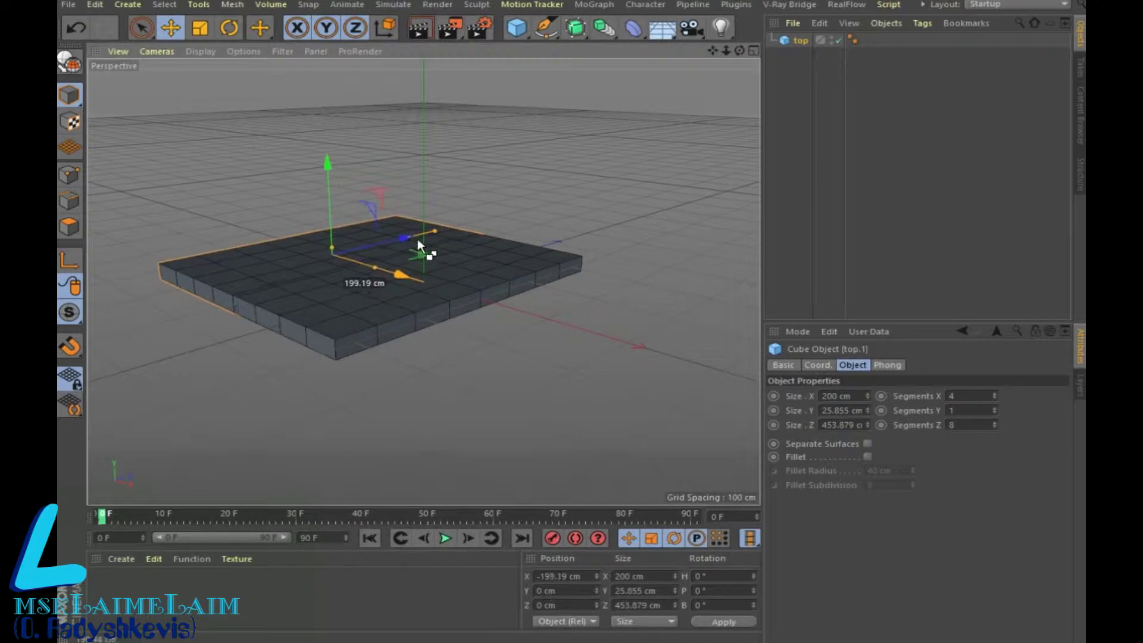
double_click(799, 42)
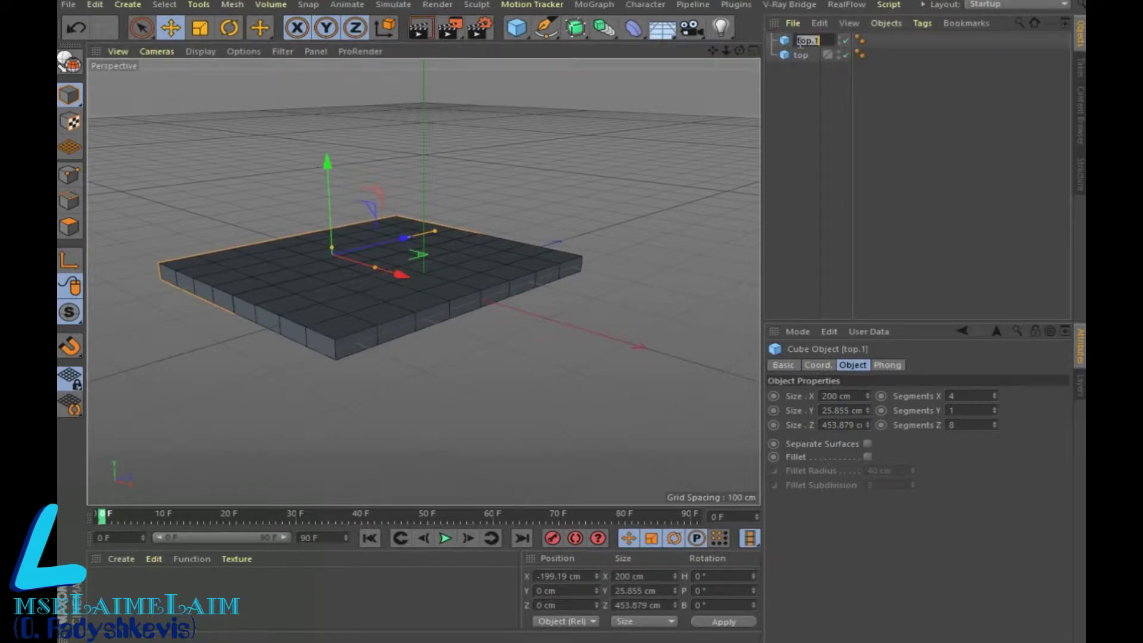
key("BackSpace")
type("bottom")
key("Return")
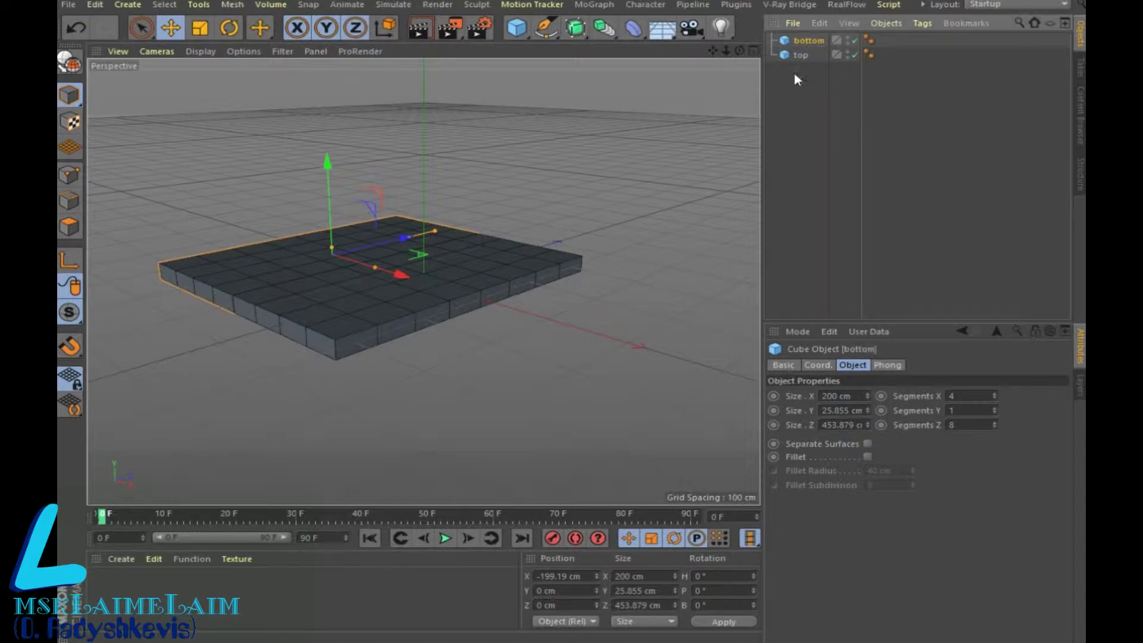
left_click(795, 56)
left_click(805, 39, "ctrl")
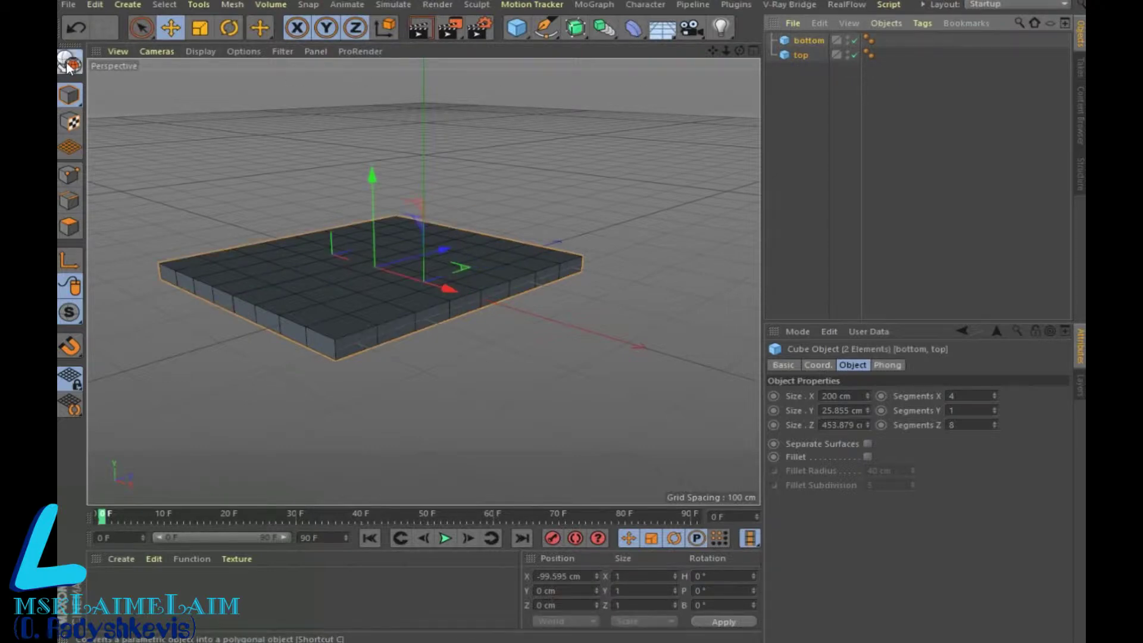
- Make top and bottom editable, then select only top in Polygon mode
left_click(68, 63)
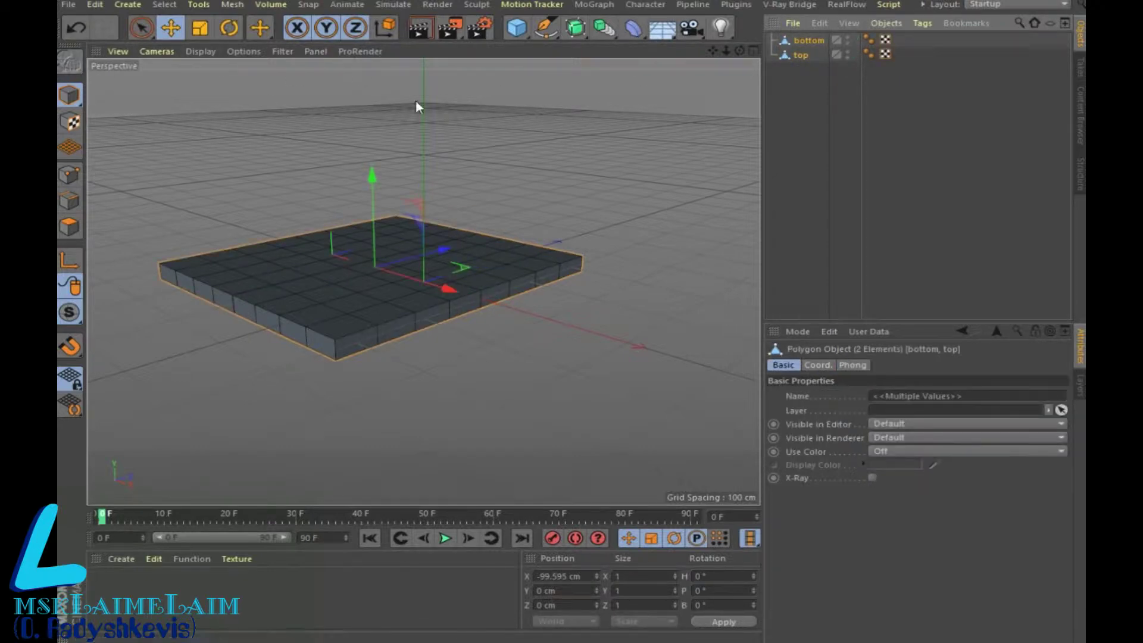
left_click(799, 57)
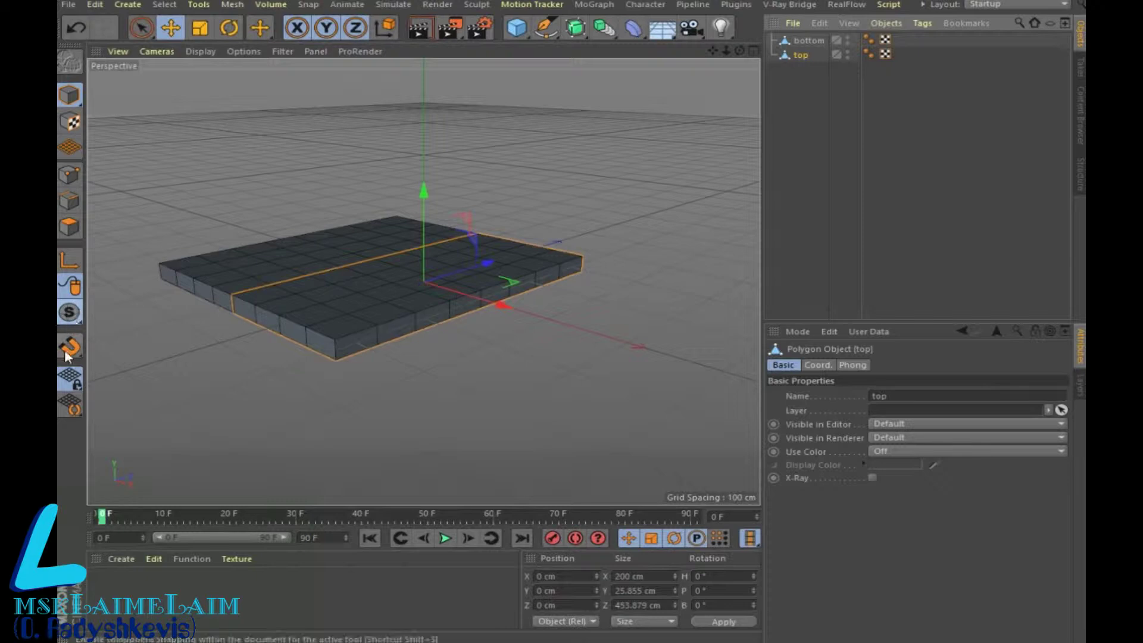
left_click(69, 226)
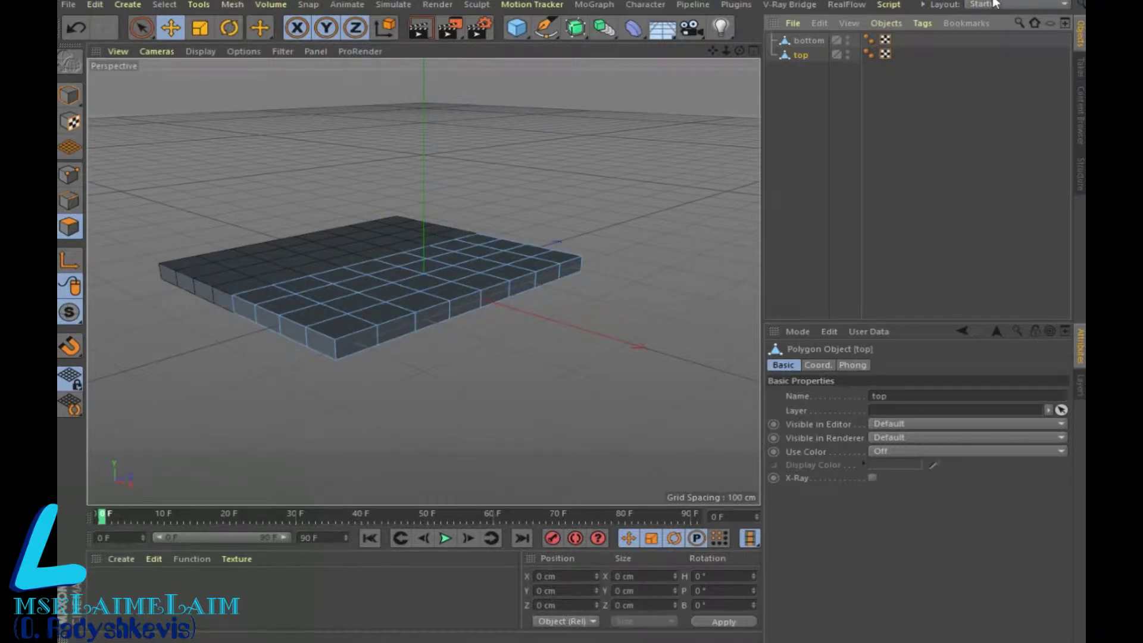
left_click(120, 559)
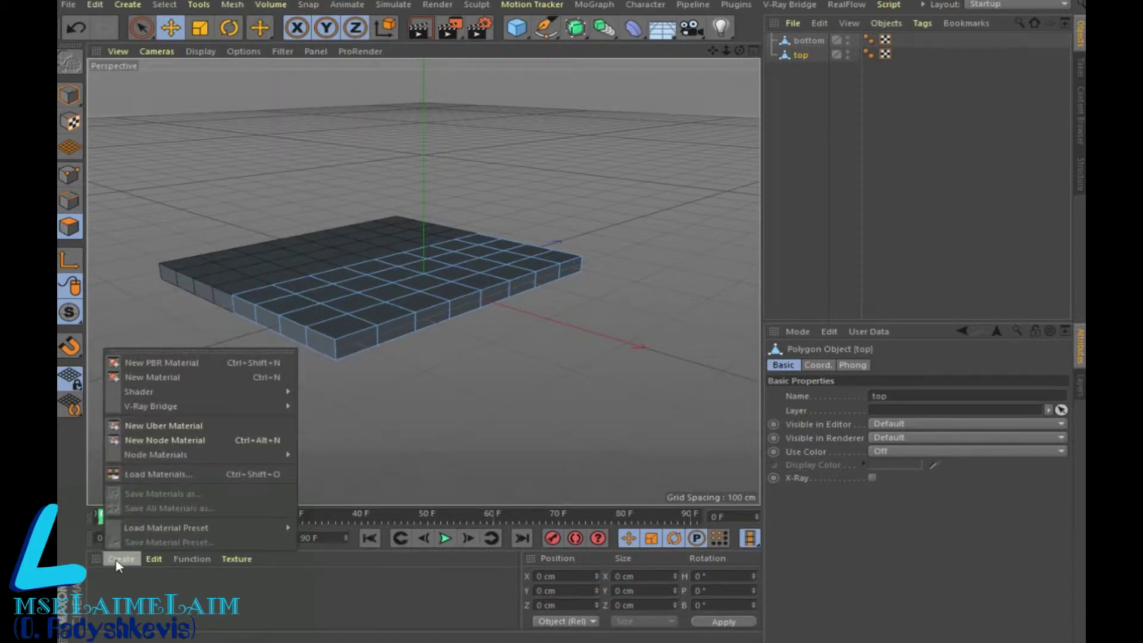
- Create two new materials and set the first one's colour value to 7% (near black)
left_click(153, 377)
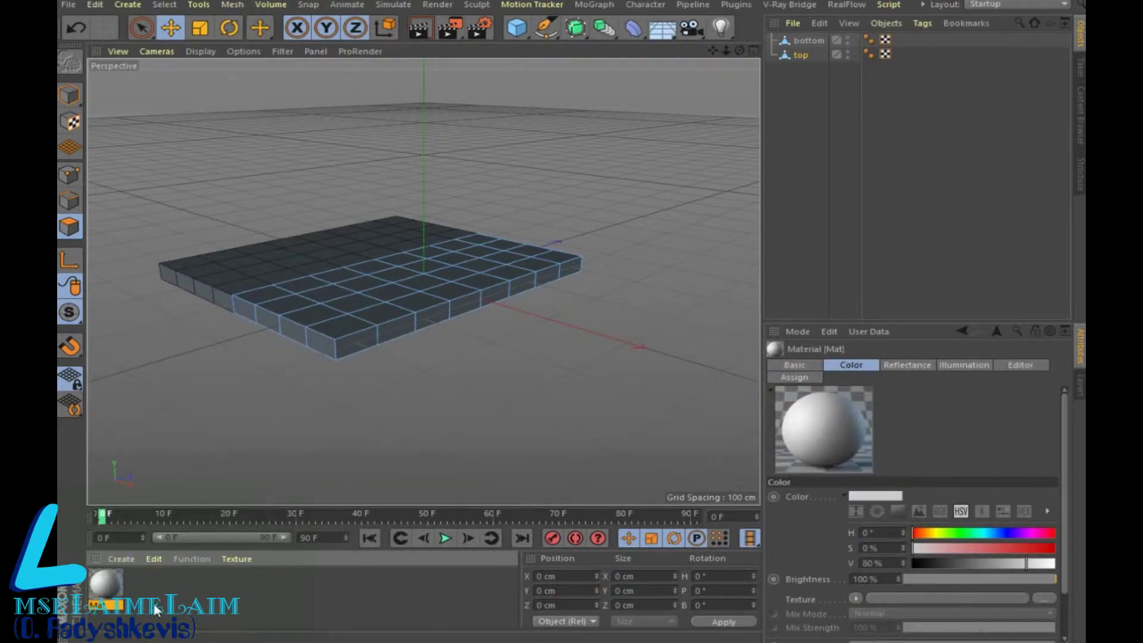
double_click(148, 586)
double_click(104, 581)
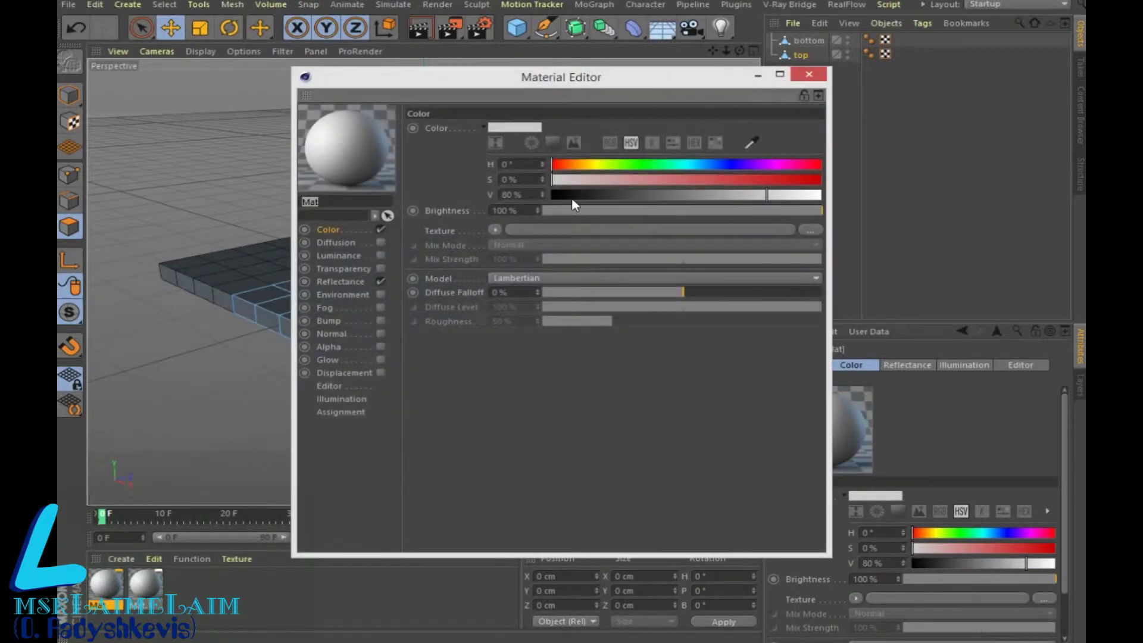
left_click(569, 195)
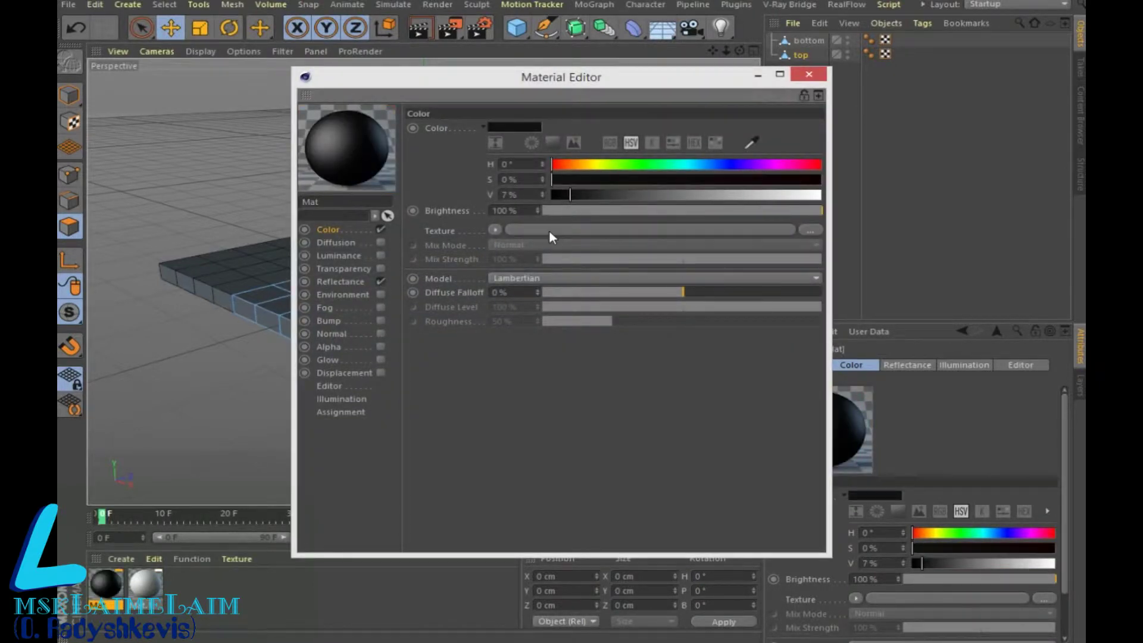
left_click(815, 73)
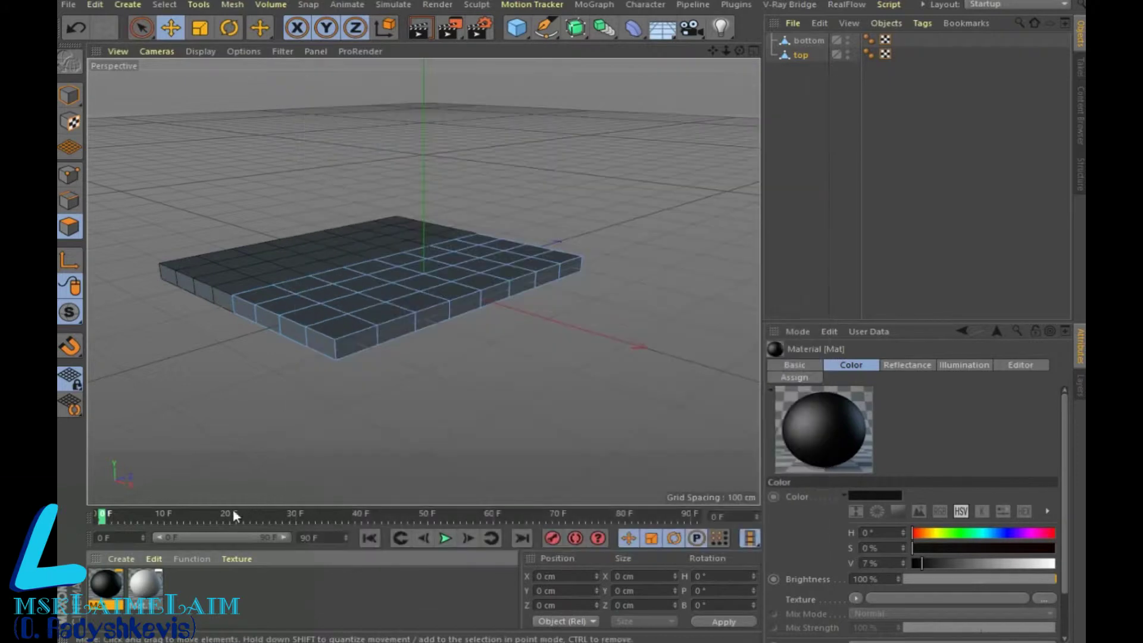
left_click(135, 34)
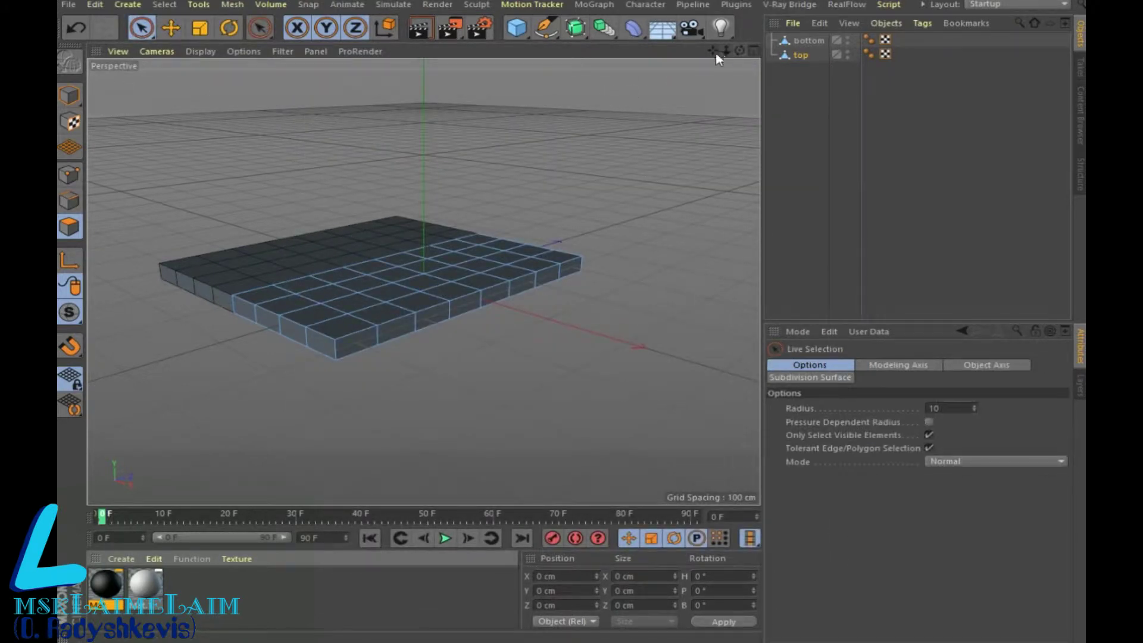
- On the top slab, add alternating polygons row by row into a checkerboard selection
left_click_drag(738, 59, 444, 371)
left_click(344, 365)
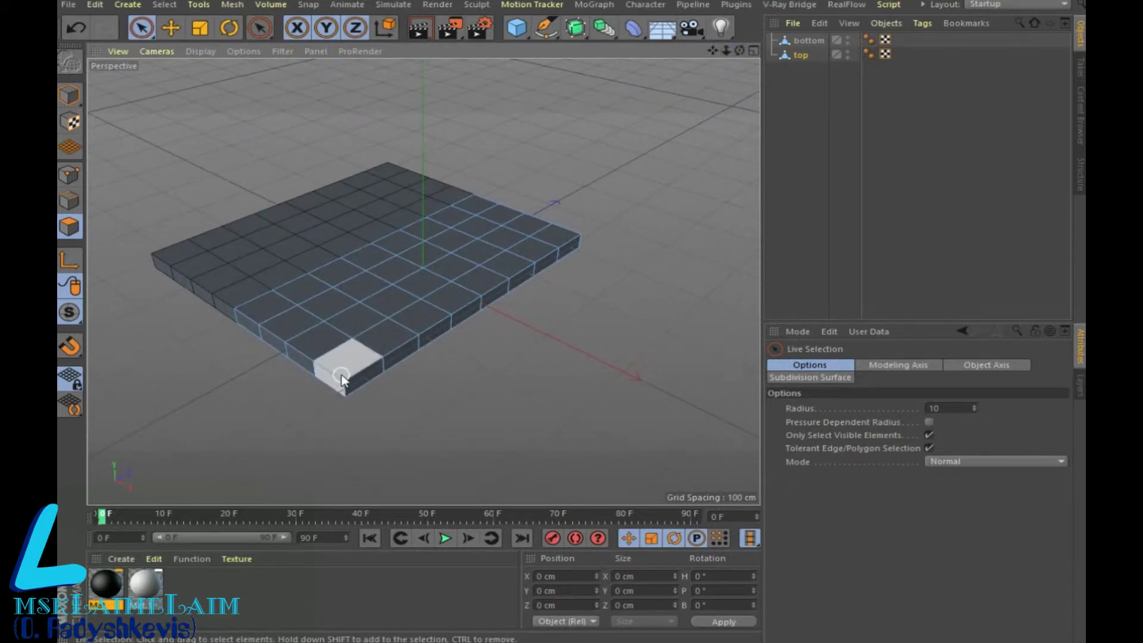
left_click(347, 364)
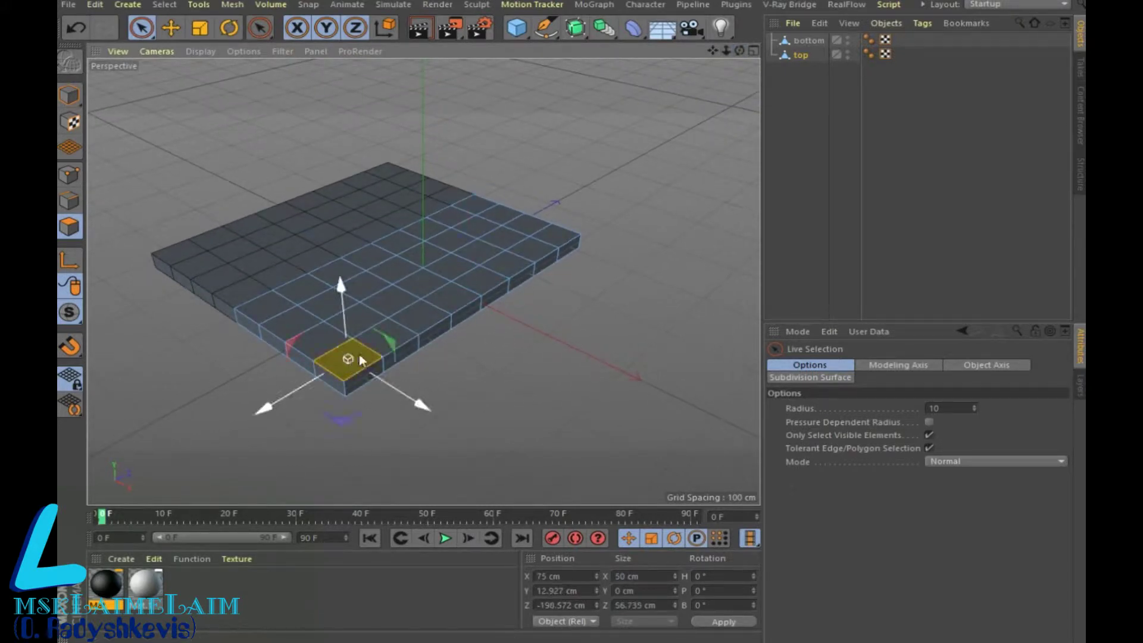
left_click(420, 316, "shift")
left_click(476, 283, "shift")
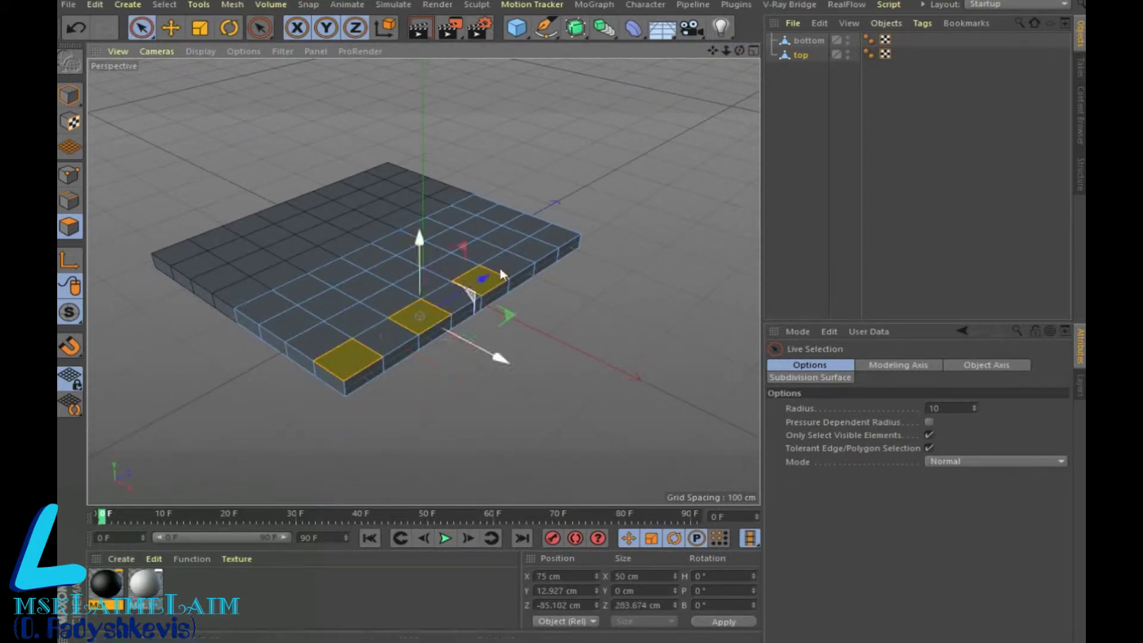
left_click(530, 250, "shift")
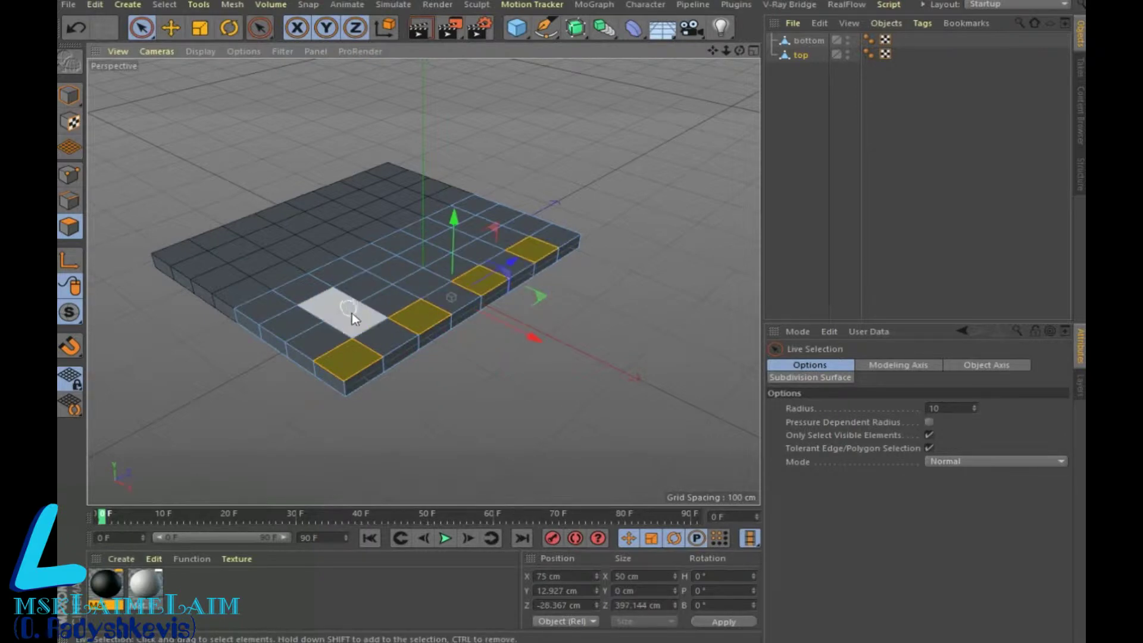
left_click(350, 319, "shift")
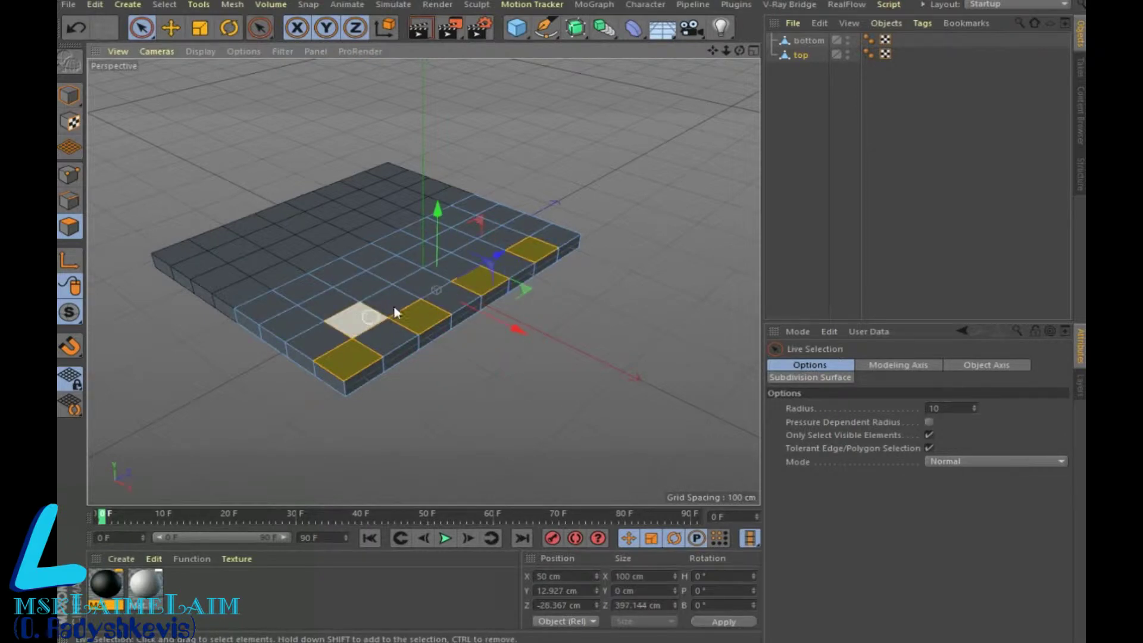
left_click(418, 286, "shift")
left_click(481, 253, "shift")
left_click(519, 236, "shift")
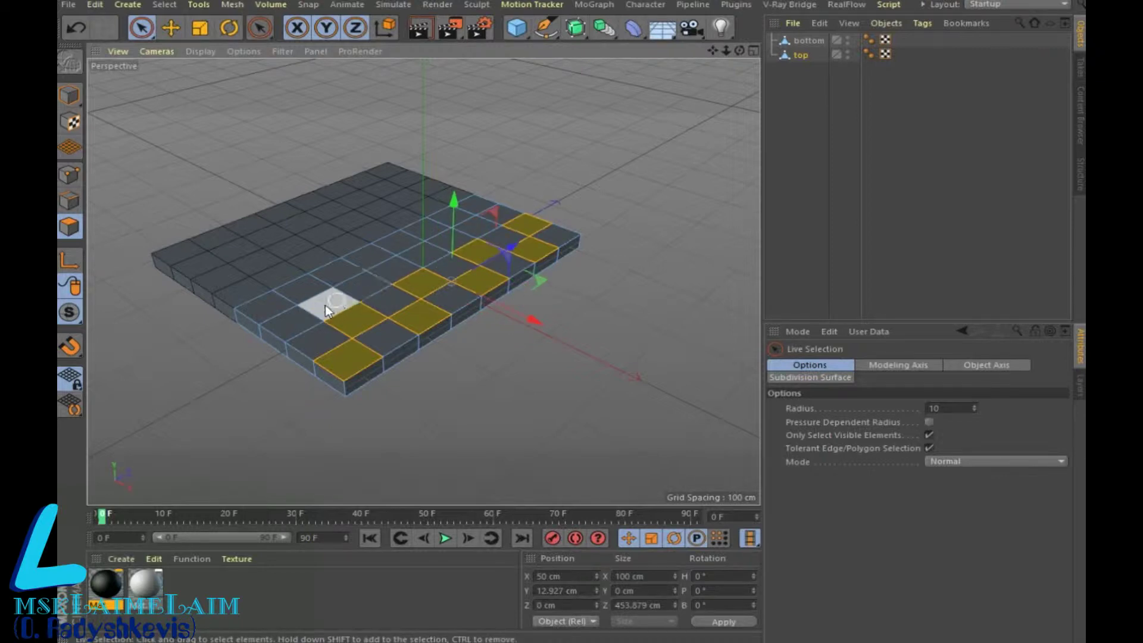
left_click(293, 316, "shift")
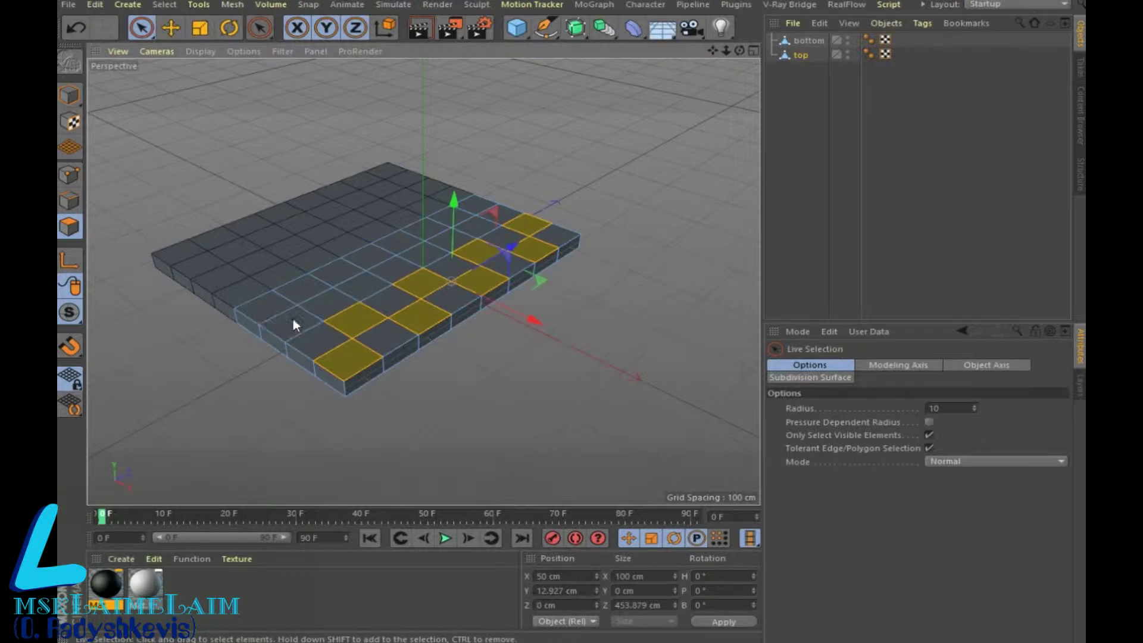
left_click(362, 289, "shift")
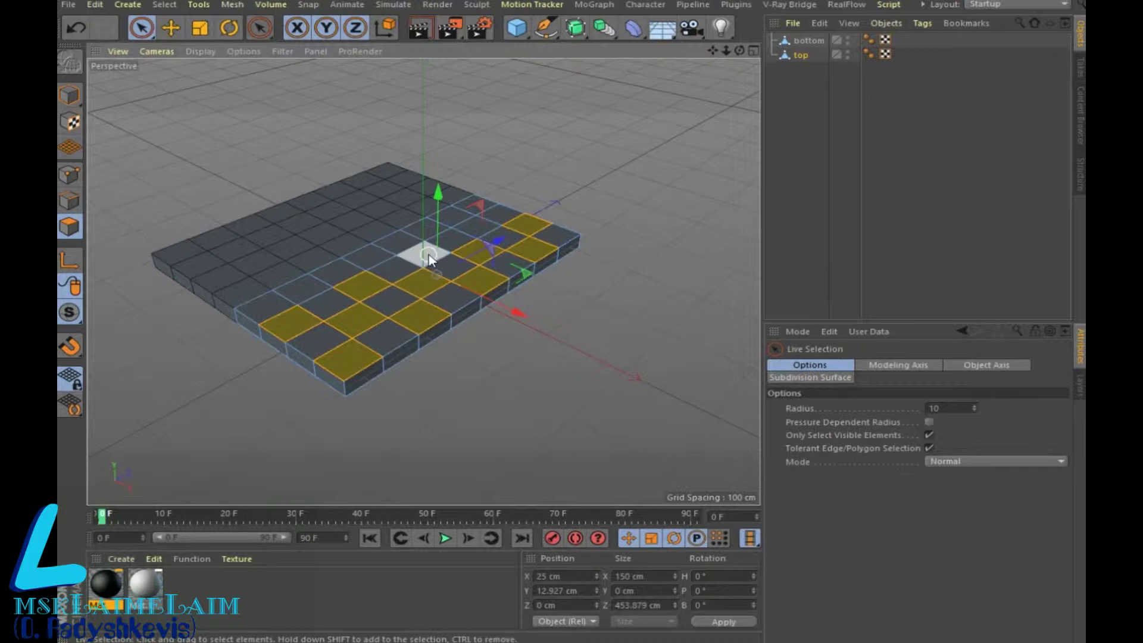
left_click(429, 255, "shift")
left_click(479, 231, "shift")
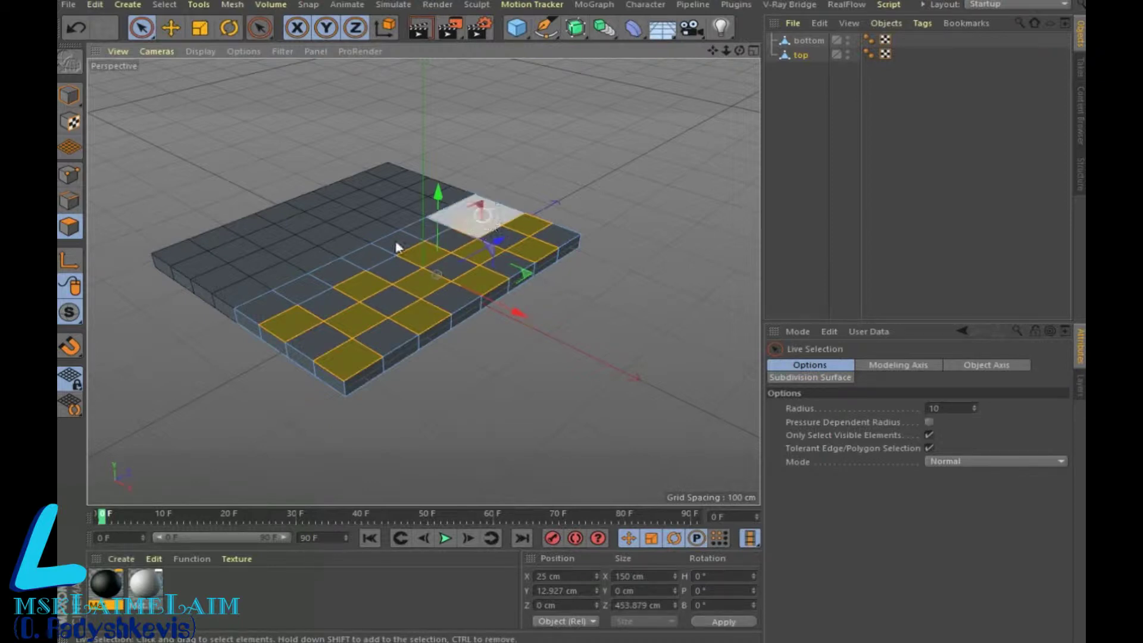
left_click(369, 256, "shift")
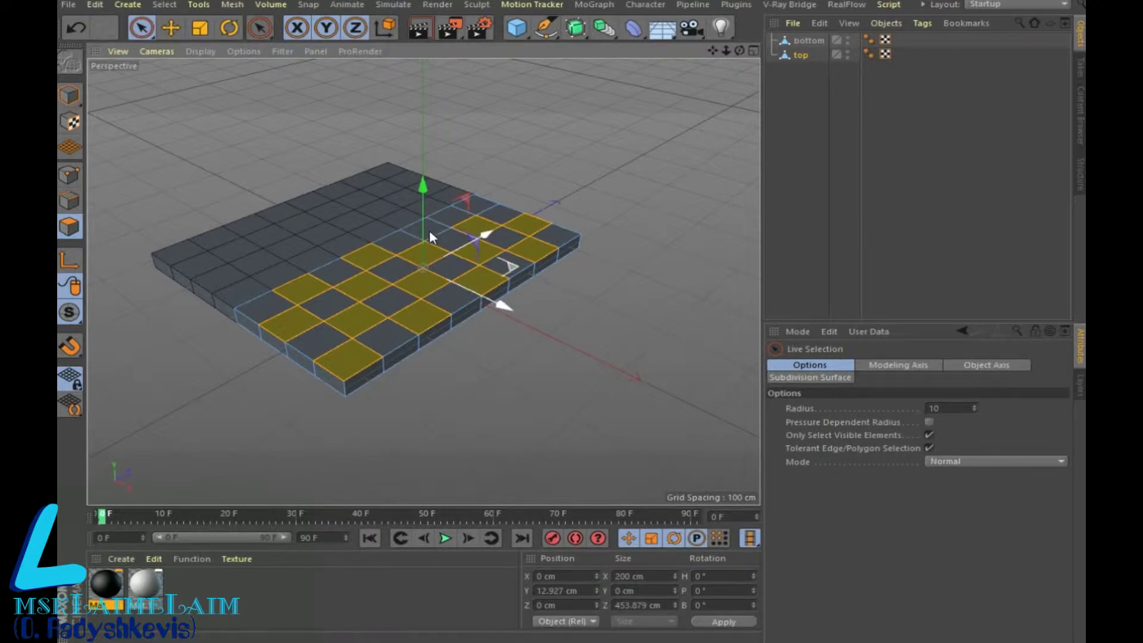
scroll(424, 231, "up", 3)
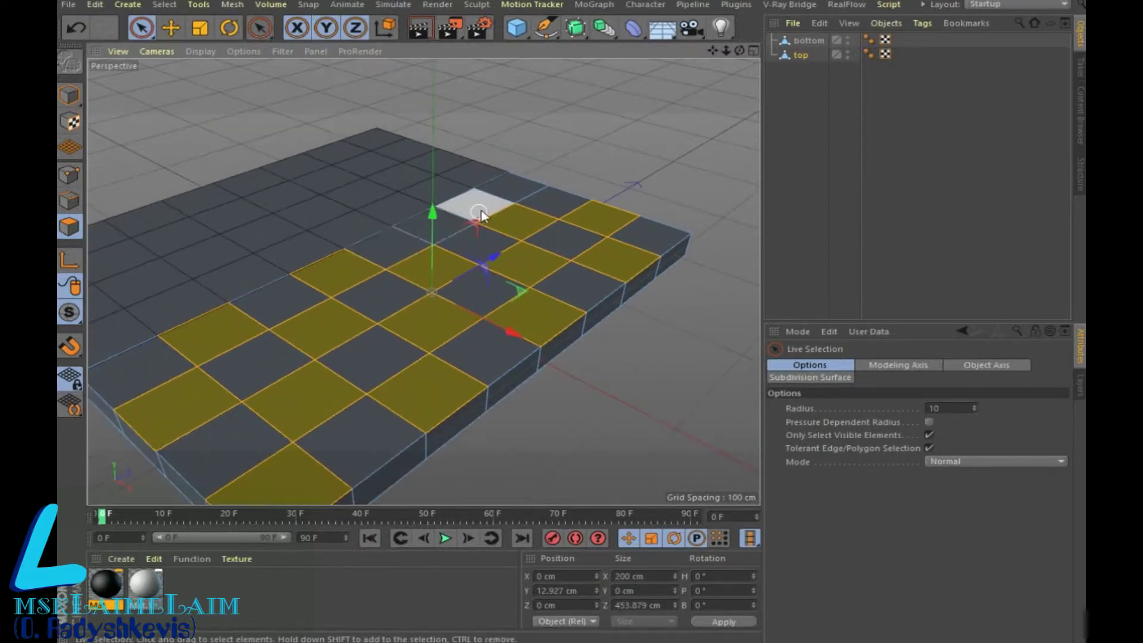
left_click(442, 224, "shift")
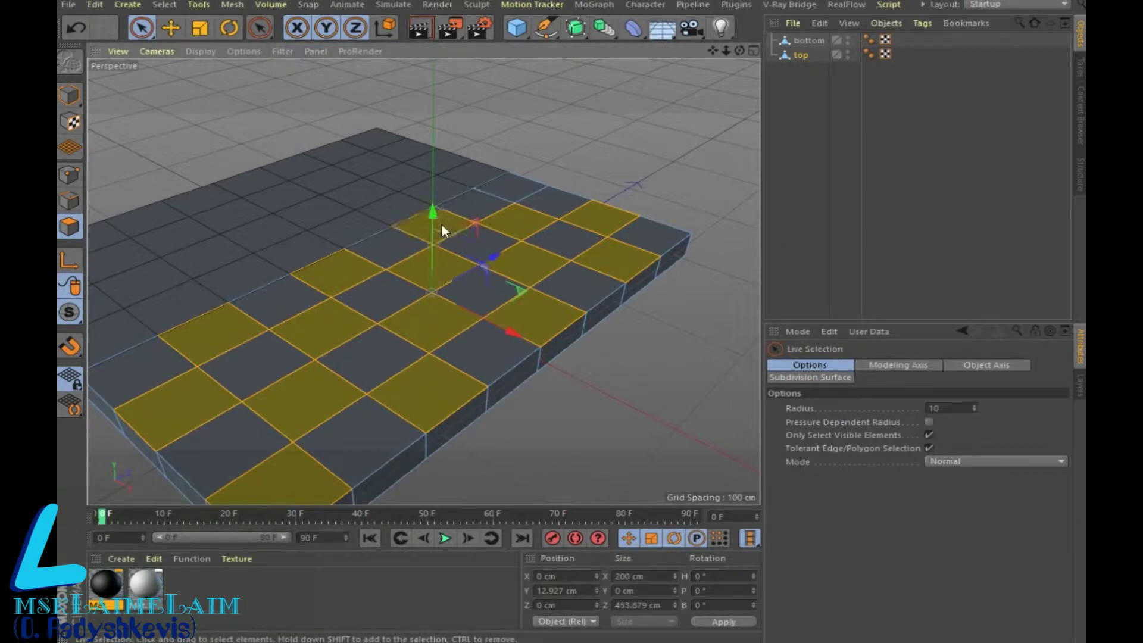
left_click(475, 220, "shift")
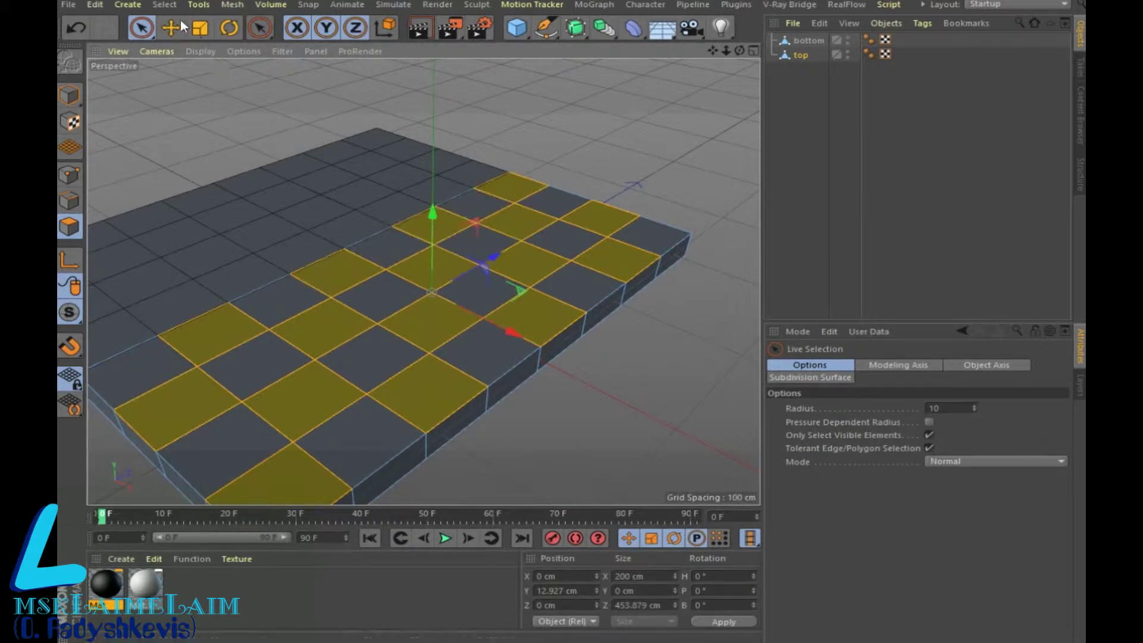
left_click(165, 5)
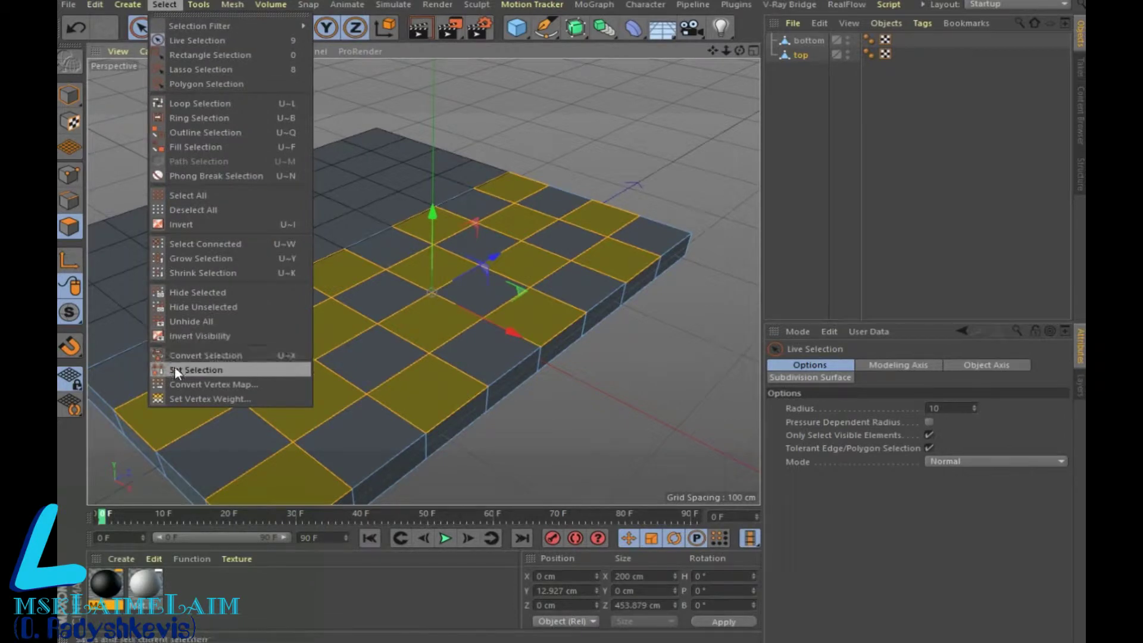
- Store the checker squares as a polygon selection, apply the black Mat to them, and preview a render
left_click(174, 367)
left_click_drag(109, 588, 198, 528)
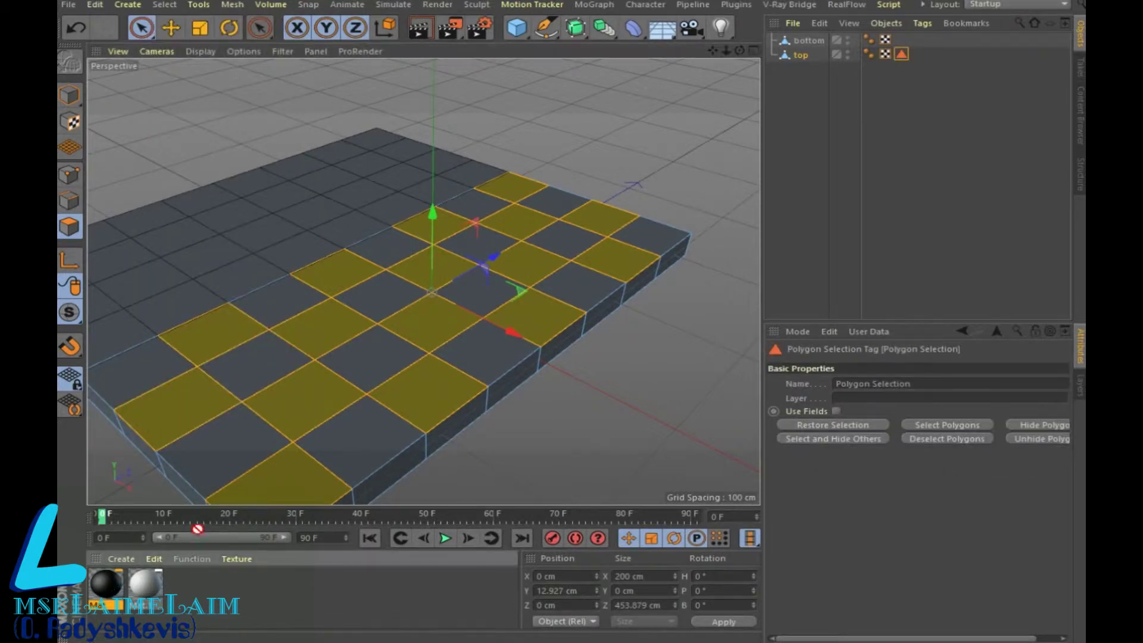
left_click_drag(284, 491, 285, 492)
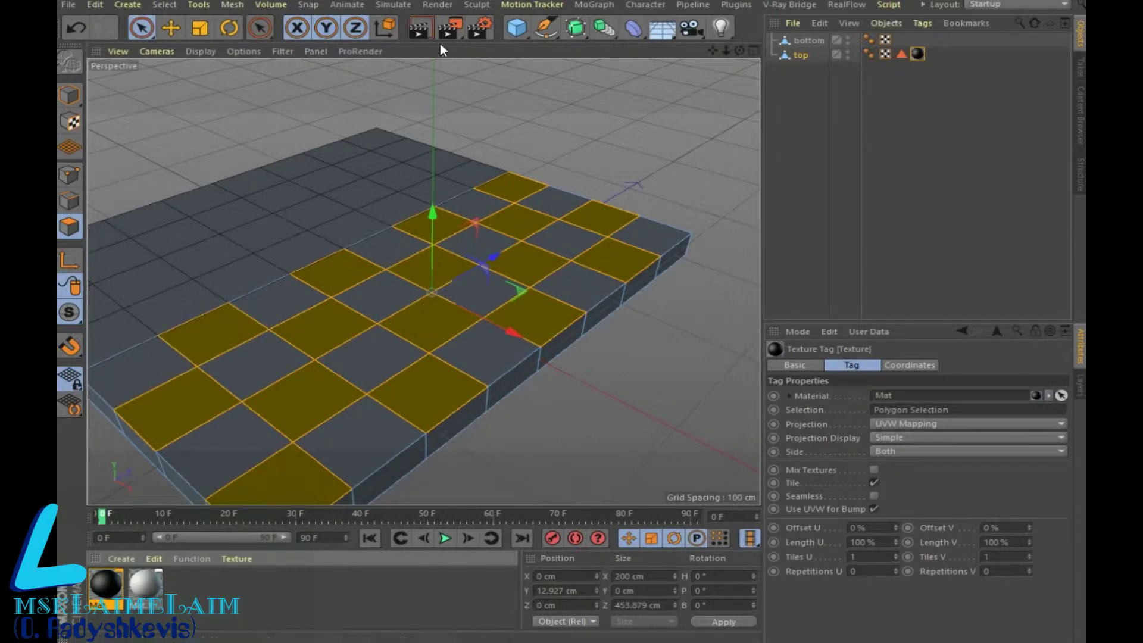
left_click(420, 29)
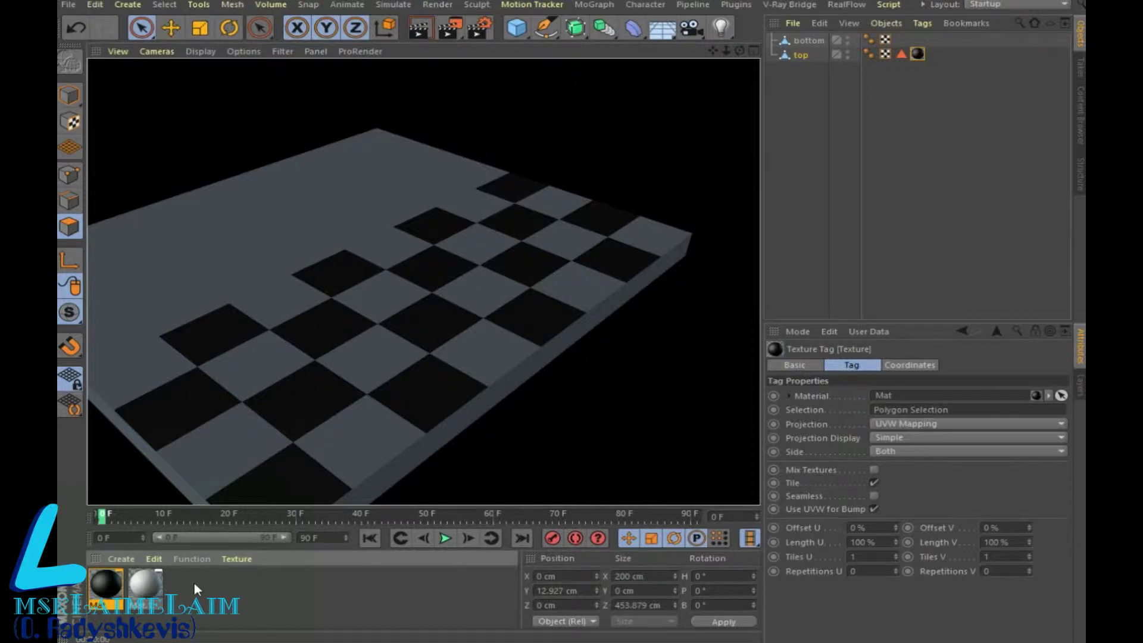
left_click(231, 502)
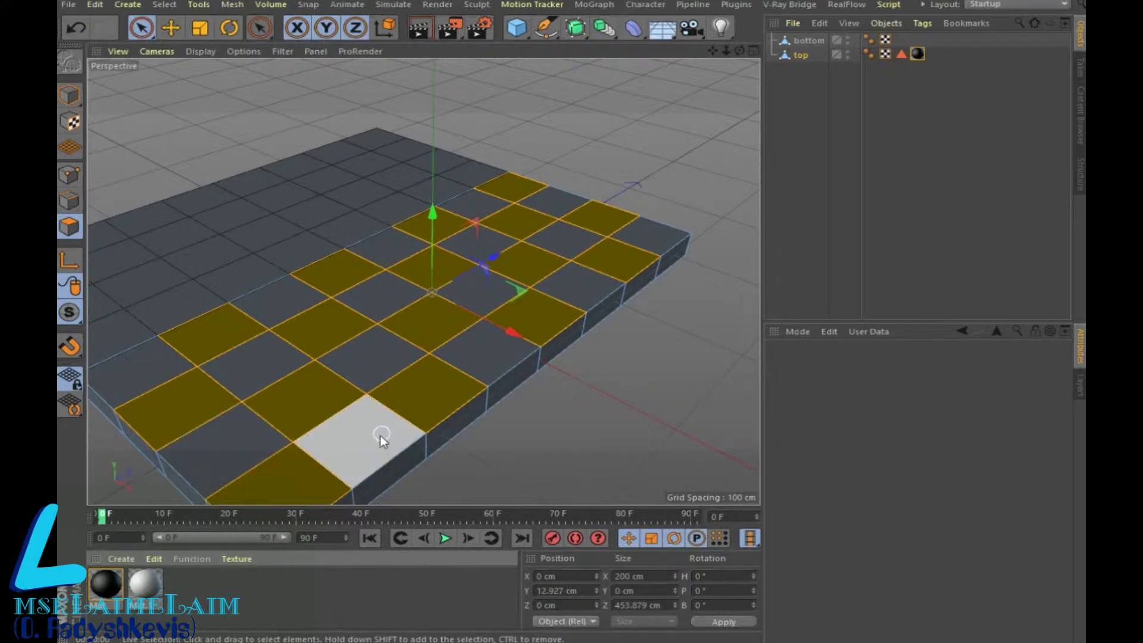
- Pick each remaining grey square on the top slab into a new selection
left_click(384, 436)
left_click(527, 342, "shift")
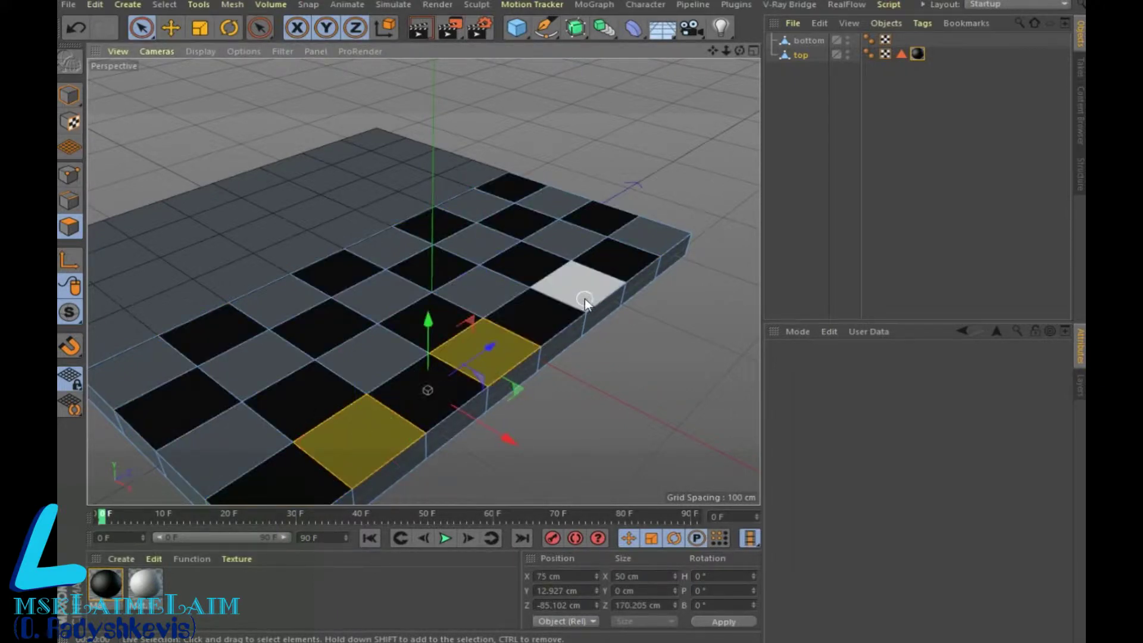
left_click(596, 286, "shift")
left_click(652, 235, "shift")
left_click(566, 239, "shift")
left_click(551, 200, "shift")
left_click(480, 204, "shift")
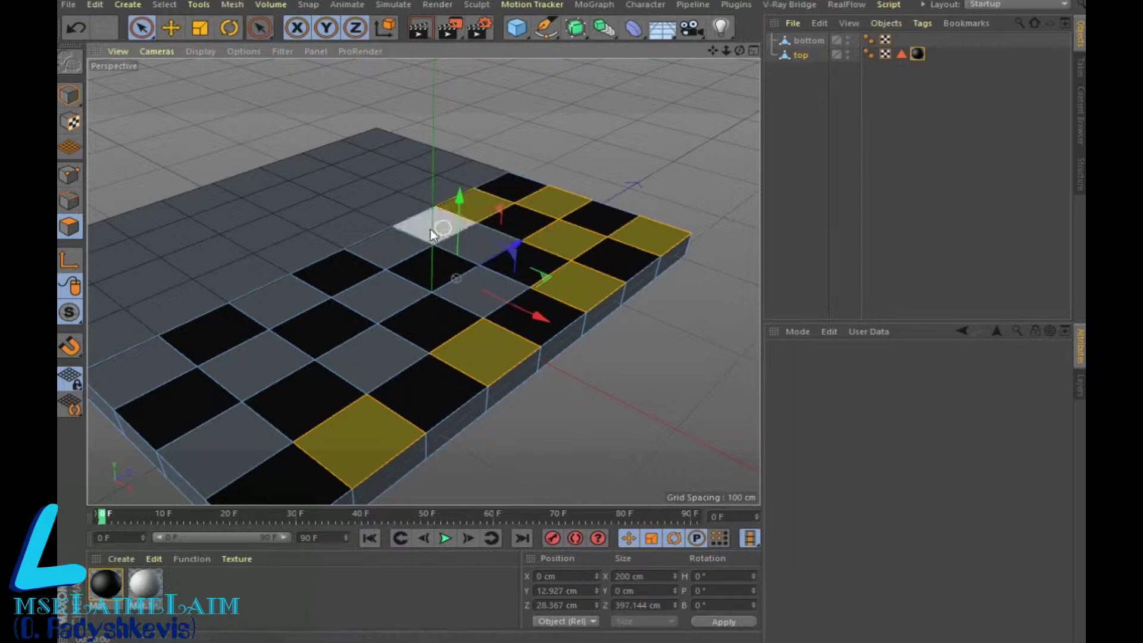
left_click(387, 247, "shift")
left_click(476, 241, "shift")
left_click(386, 295, "shift")
left_click(370, 368, "shift")
left_click(221, 448, "shift")
left_click(126, 376, "shift")
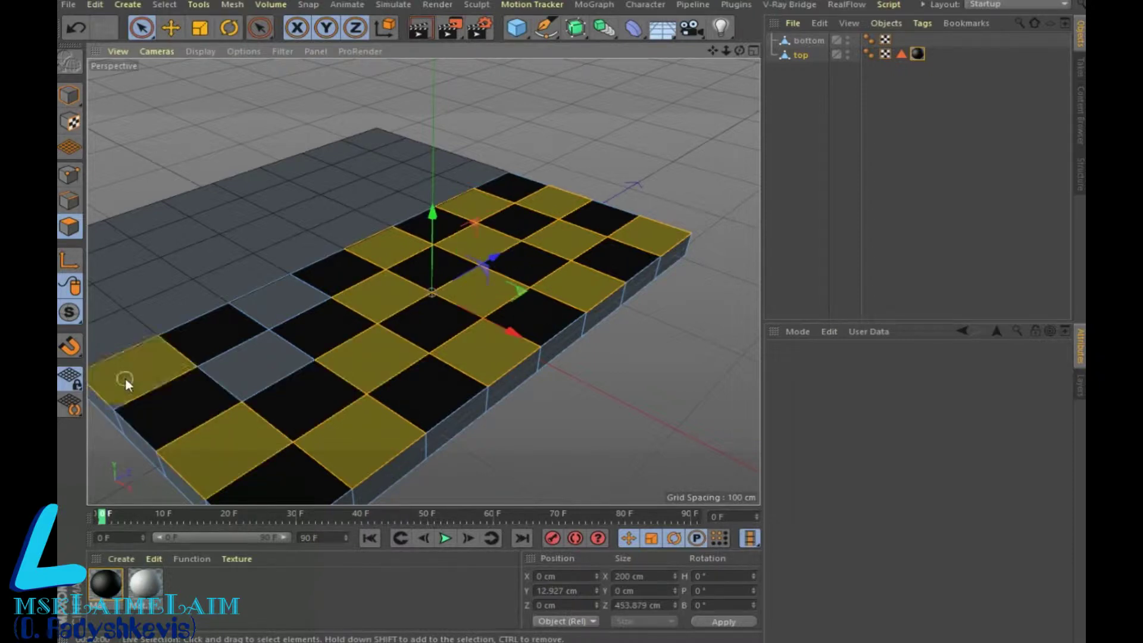
left_click(247, 373, "shift")
left_click(272, 301, "shift")
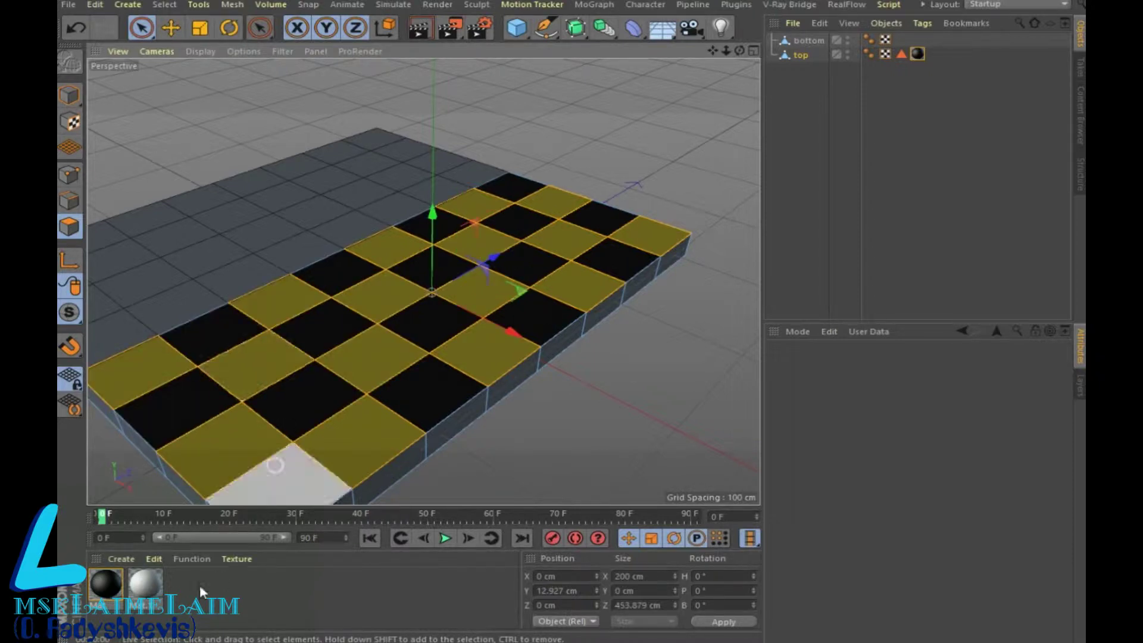
left_click(163, 5)
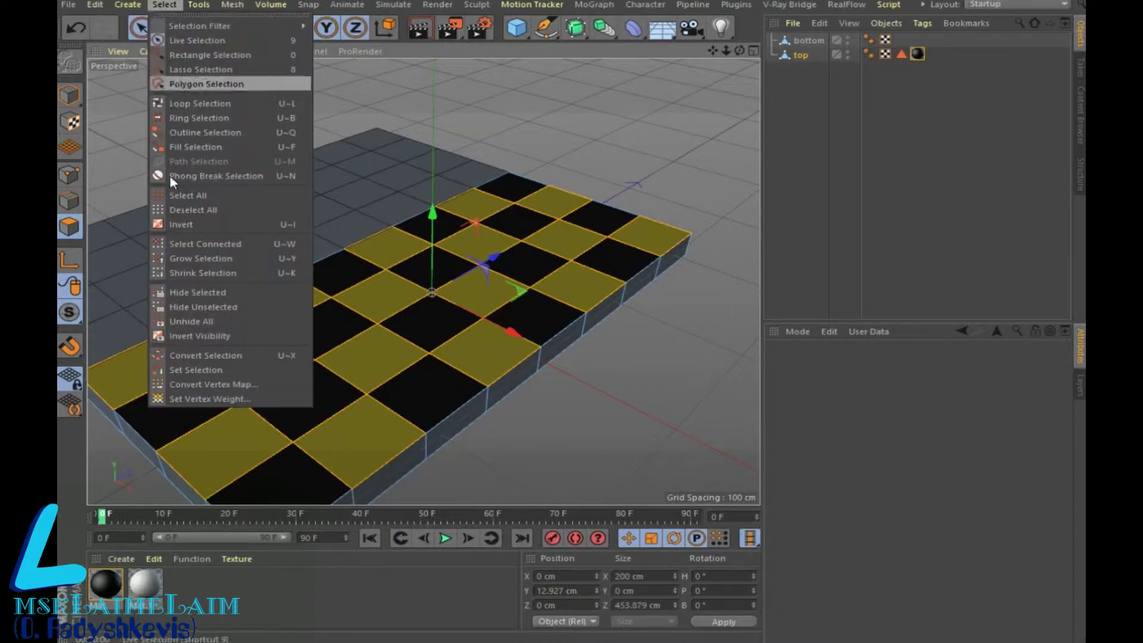
- Save the light squares as Polygon Selection.1, apply Mat.1 to them, and switch to the bottom slab
left_click(180, 370)
left_click_drag(145, 584, 149, 368)
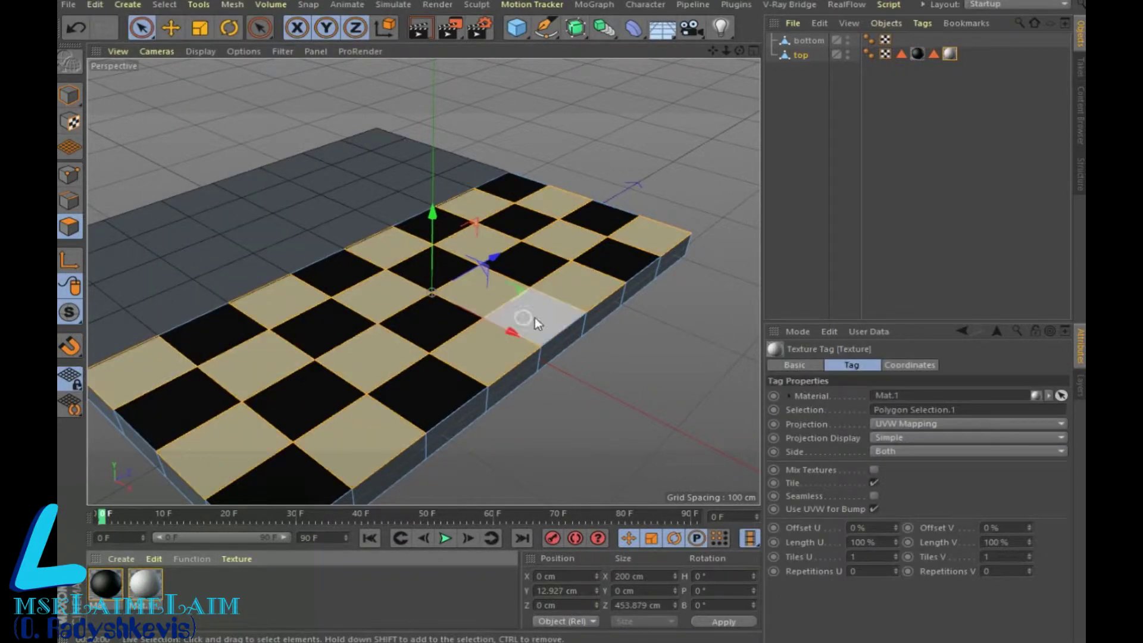
scroll(535, 317, "down", 3)
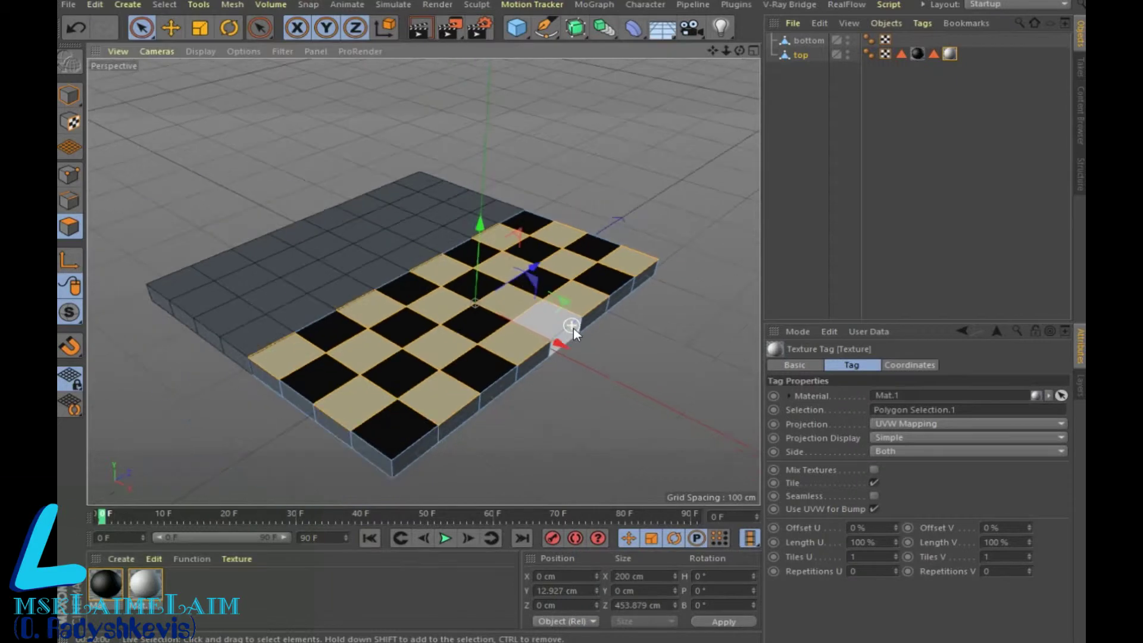
left_click(807, 41)
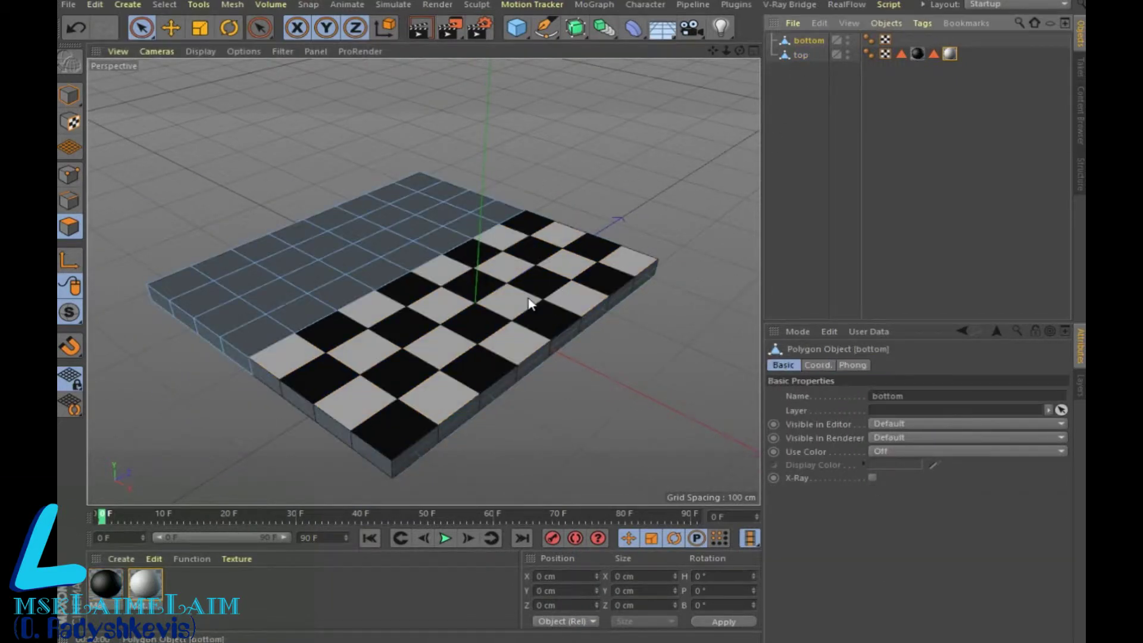
left_click(253, 339)
- Add alternating squares row by row across the bottom slab, ending at the back corner
left_click(341, 292, "shift")
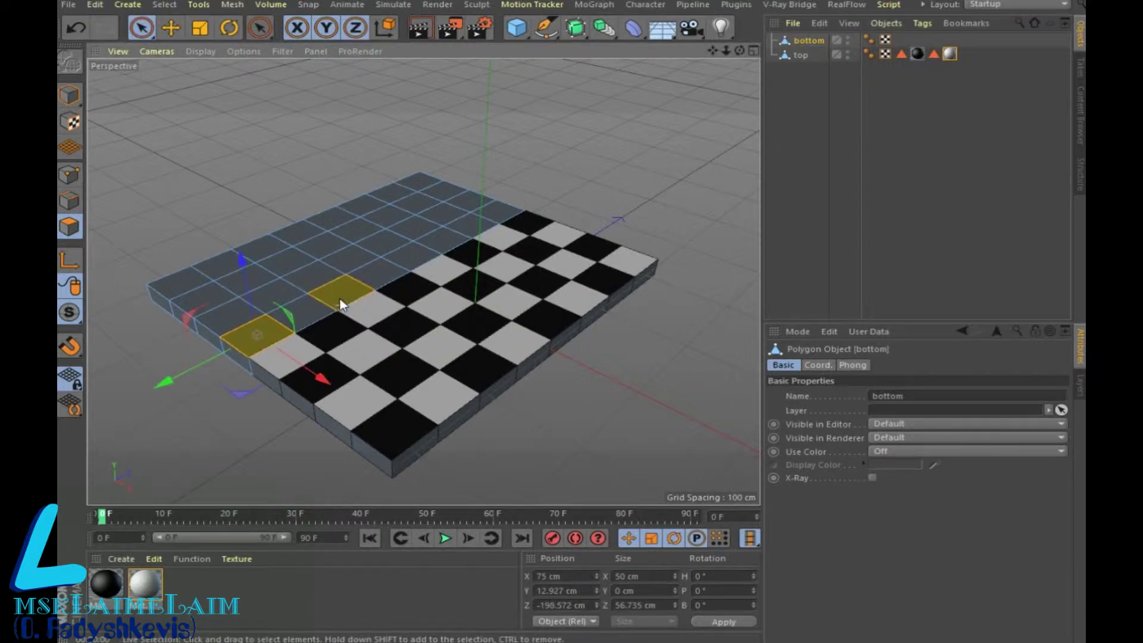
left_click(411, 256, "shift")
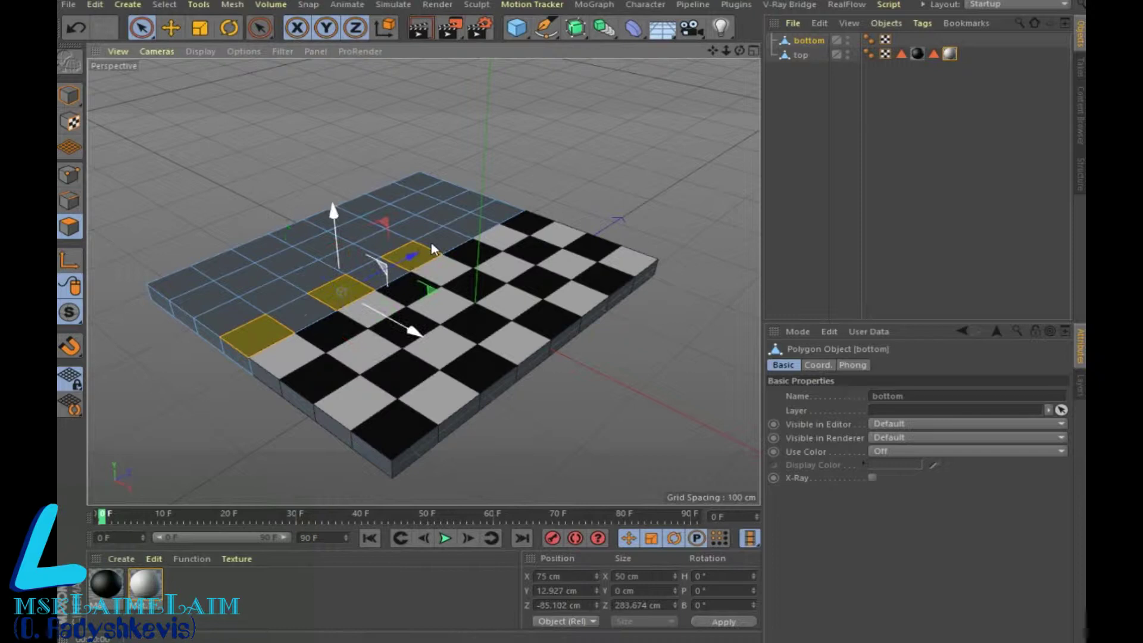
left_click(467, 233, "shift")
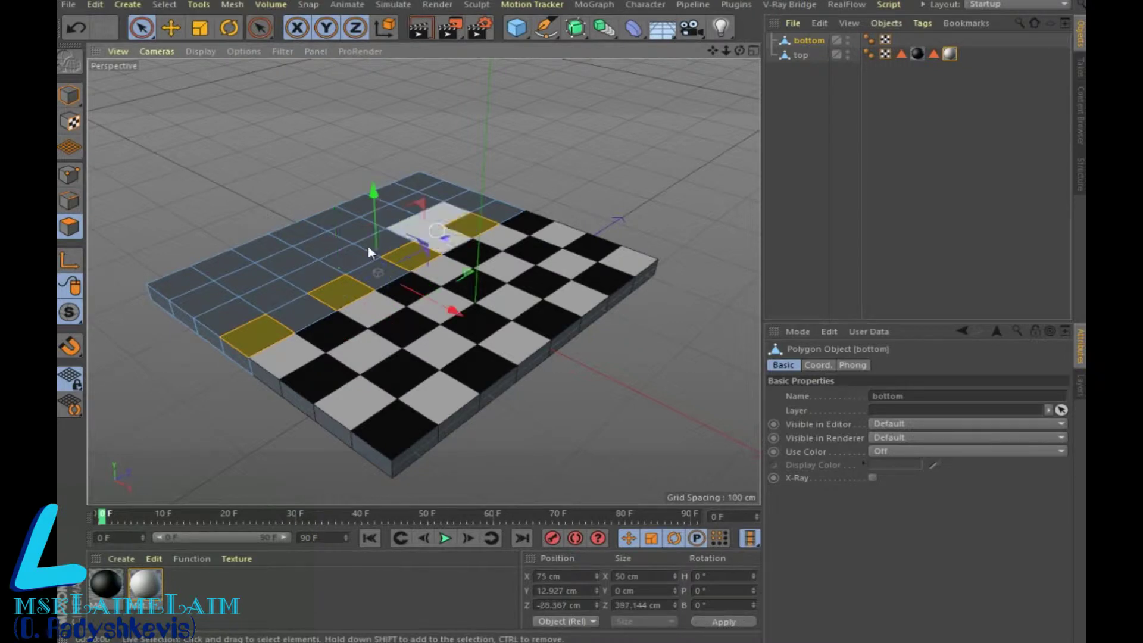
left_click(268, 298, "shift")
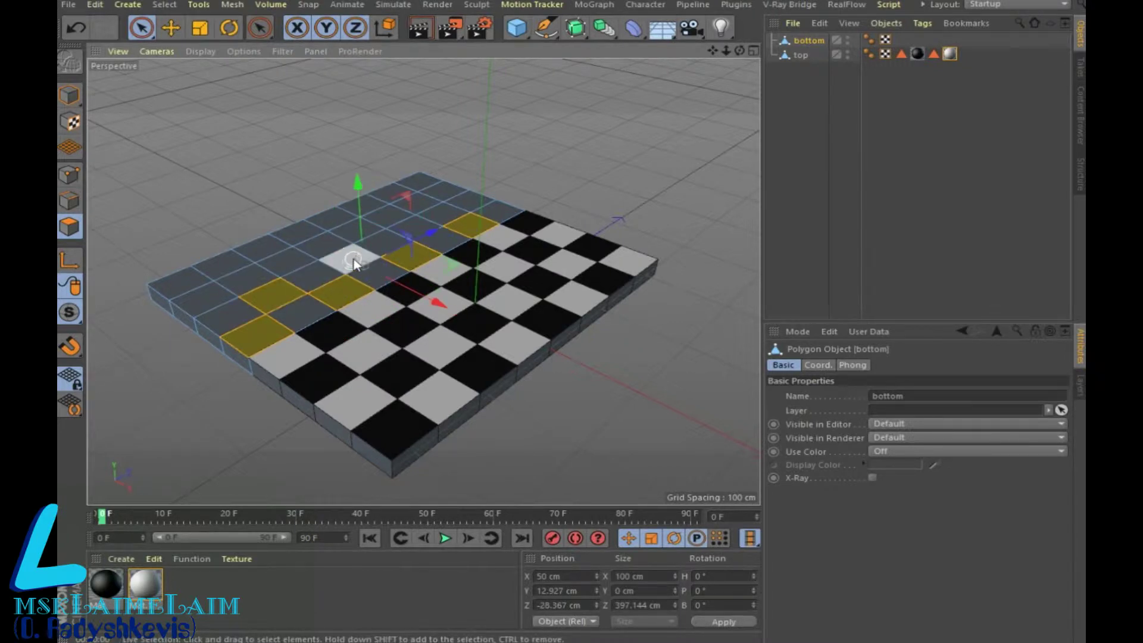
left_click(416, 229, "shift")
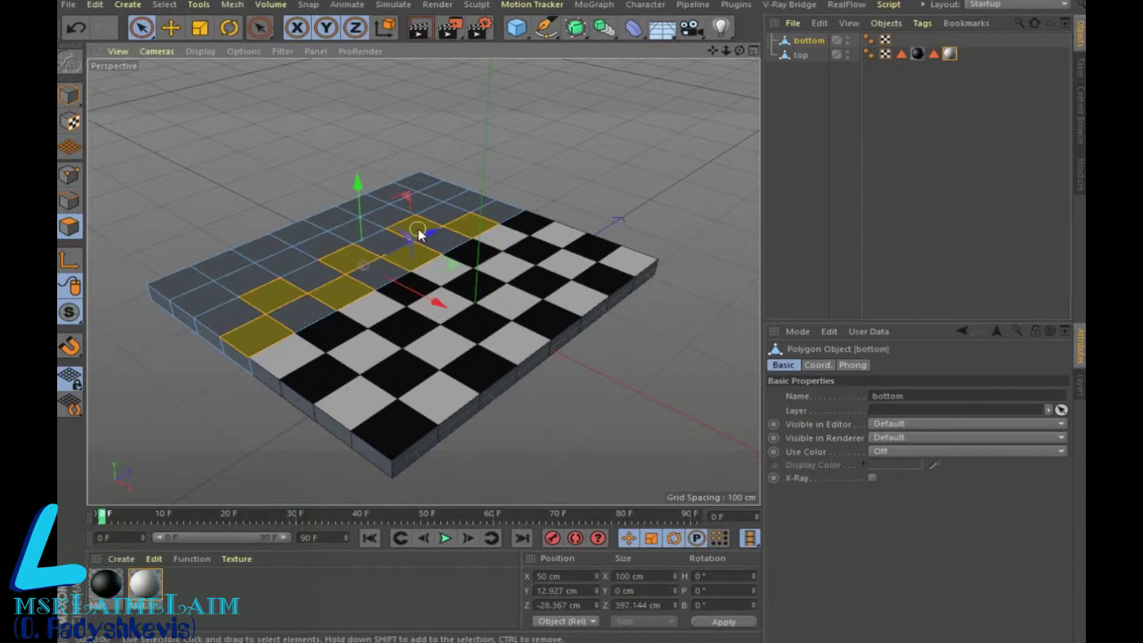
left_click(471, 205, "shift")
left_click(199, 297, "shift")
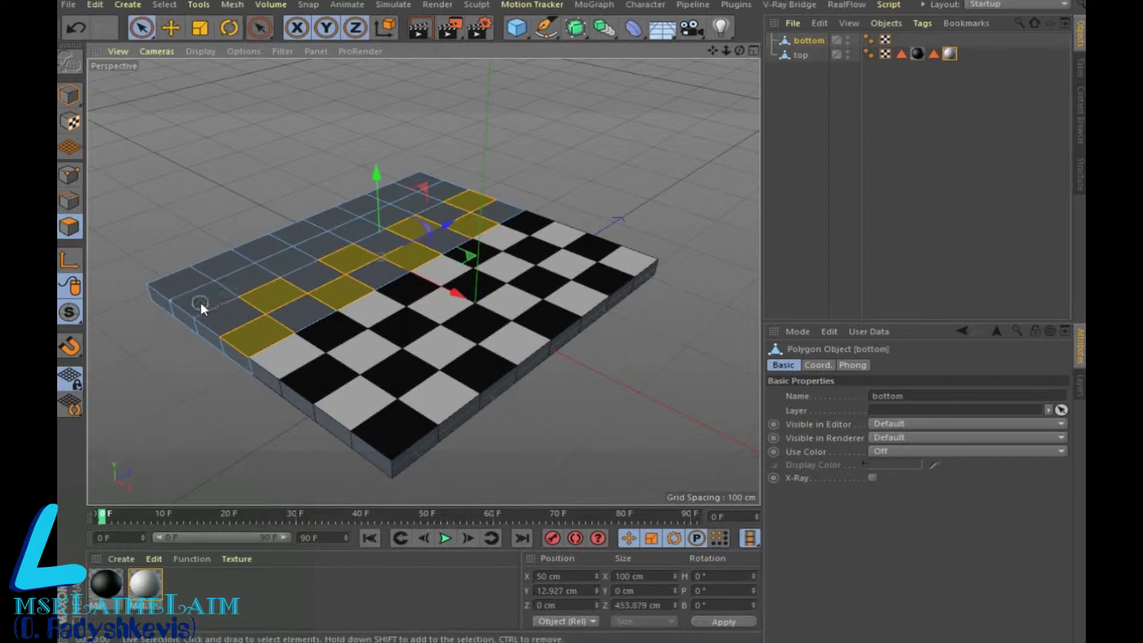
left_click(288, 264, "shift")
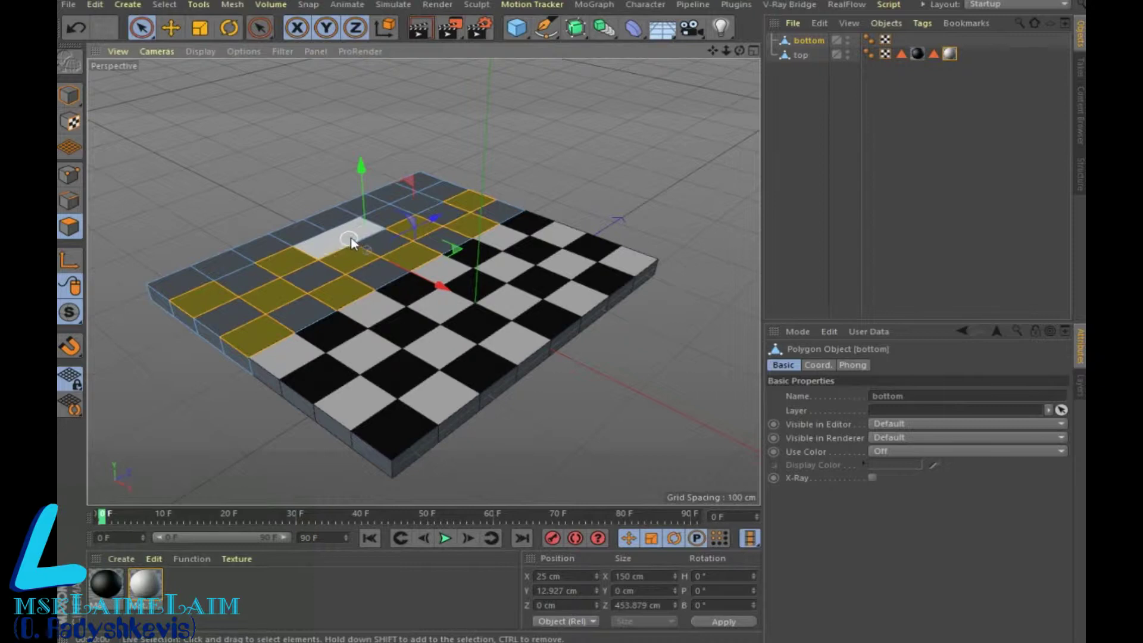
left_click(359, 228, "shift")
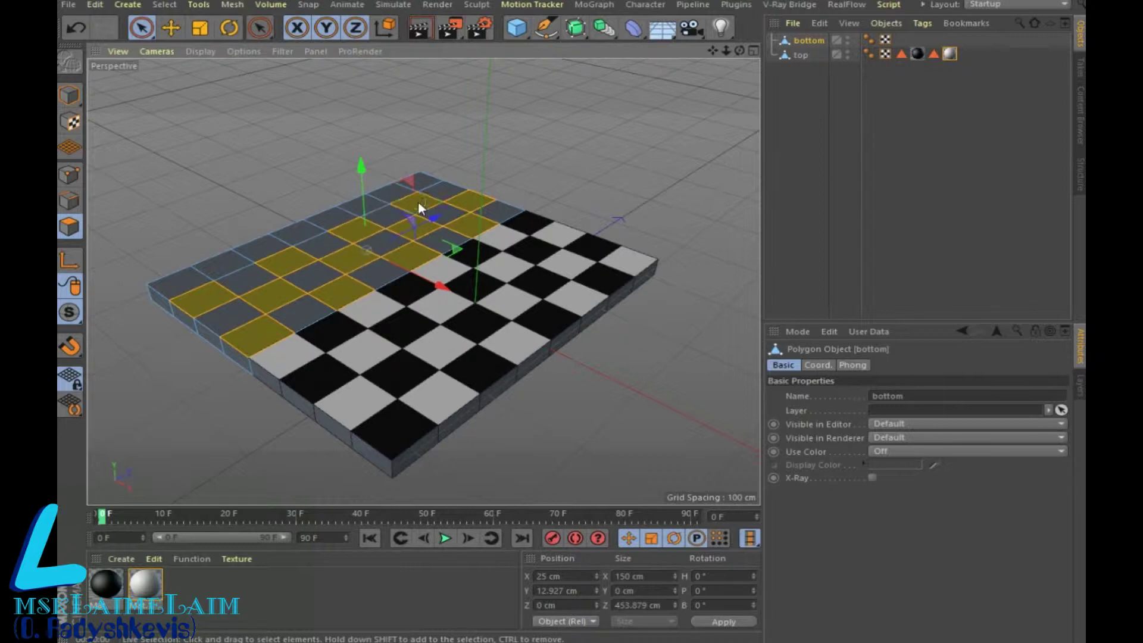
left_click(418, 202, "shift")
left_click(305, 231, "shift")
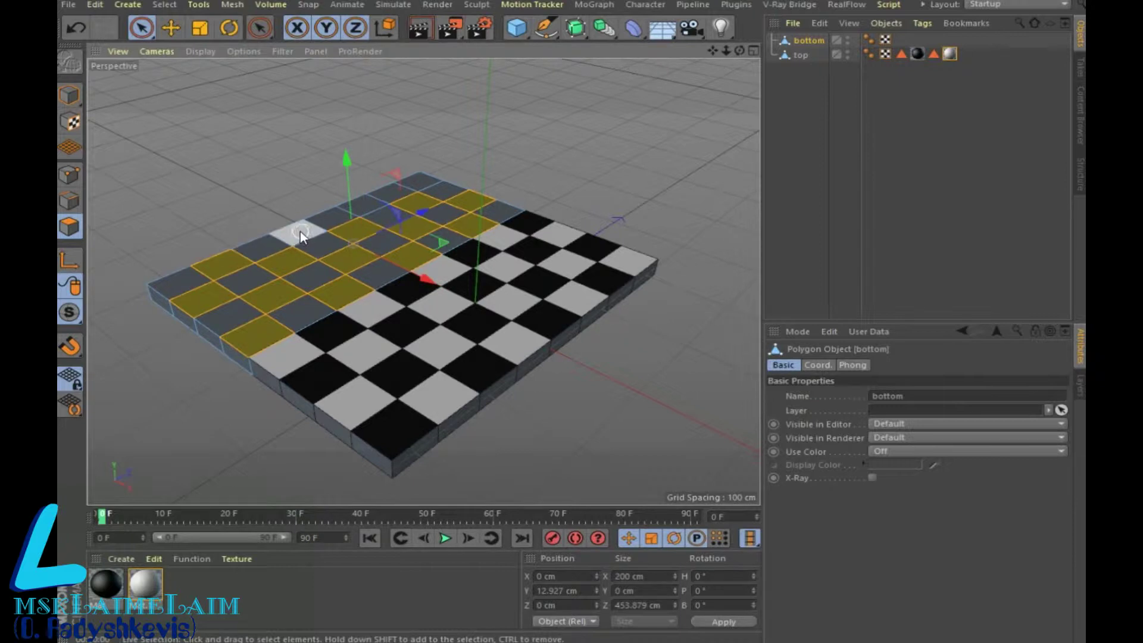
left_click(365, 204, "shift")
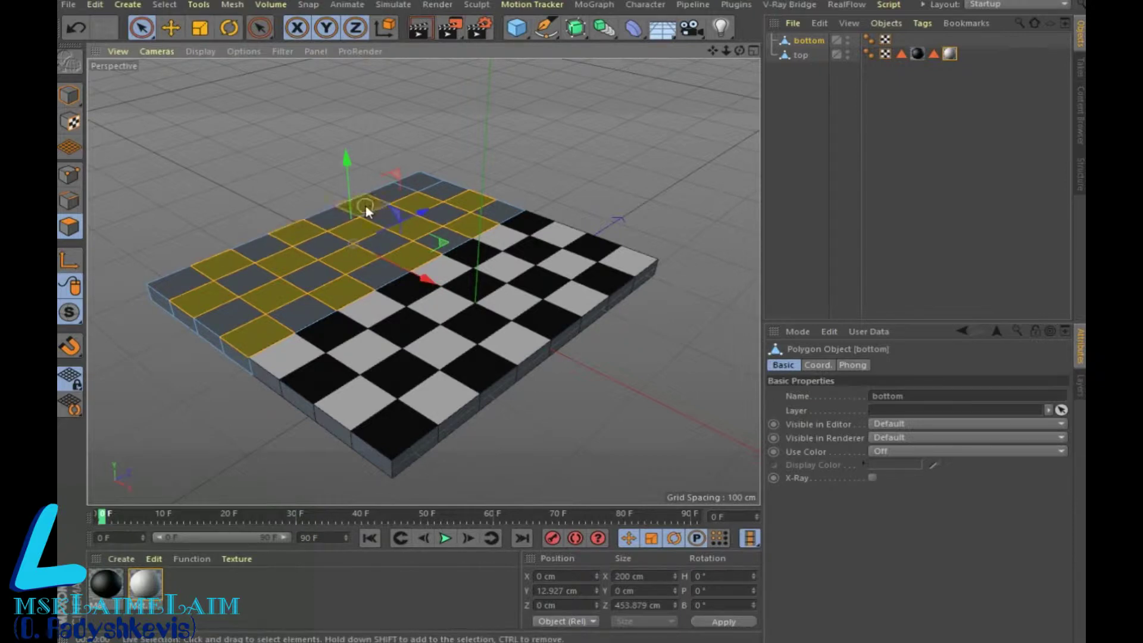
left_click(426, 181, "shift")
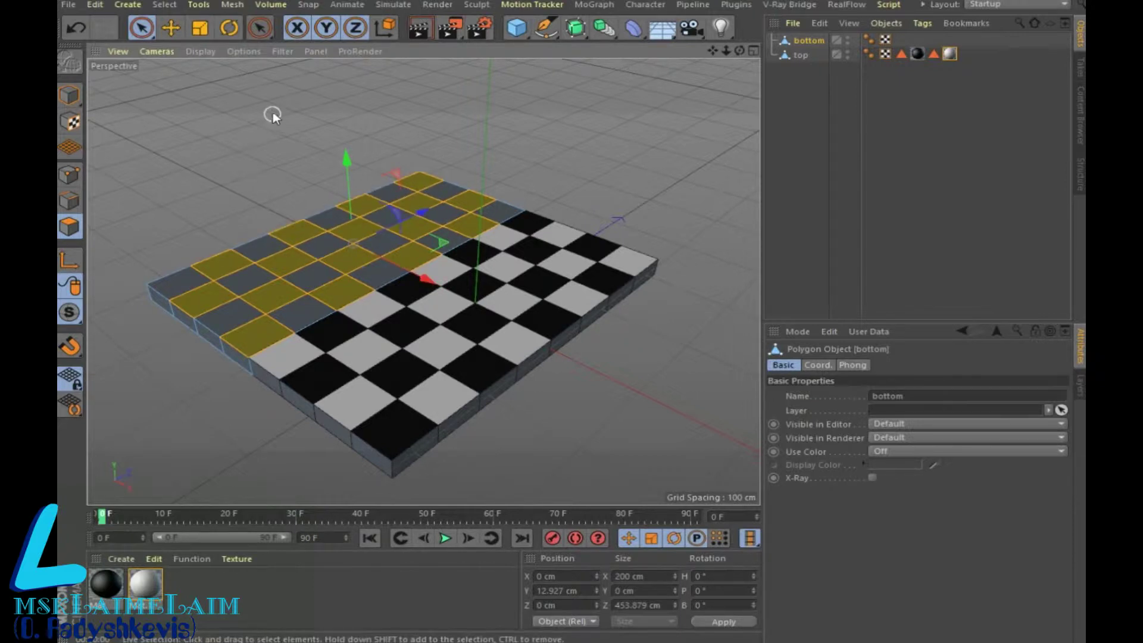
left_click(166, 4)
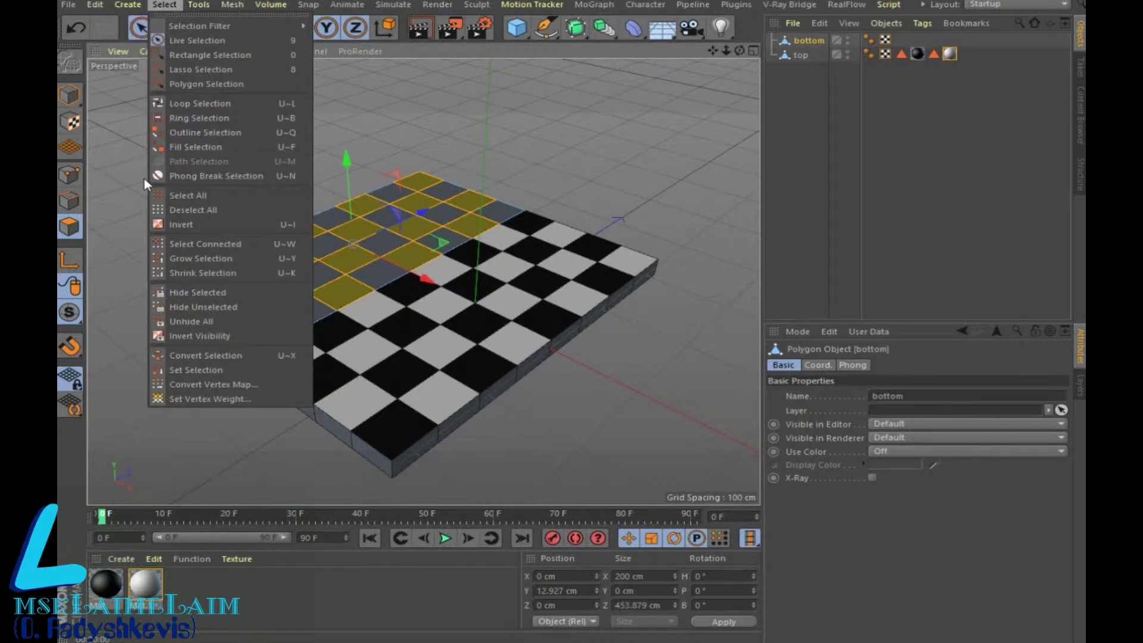
- Store the bottom board's picked squares as a Polygon Selection, apply the dark Mat material, and preview the render
left_click(190, 366)
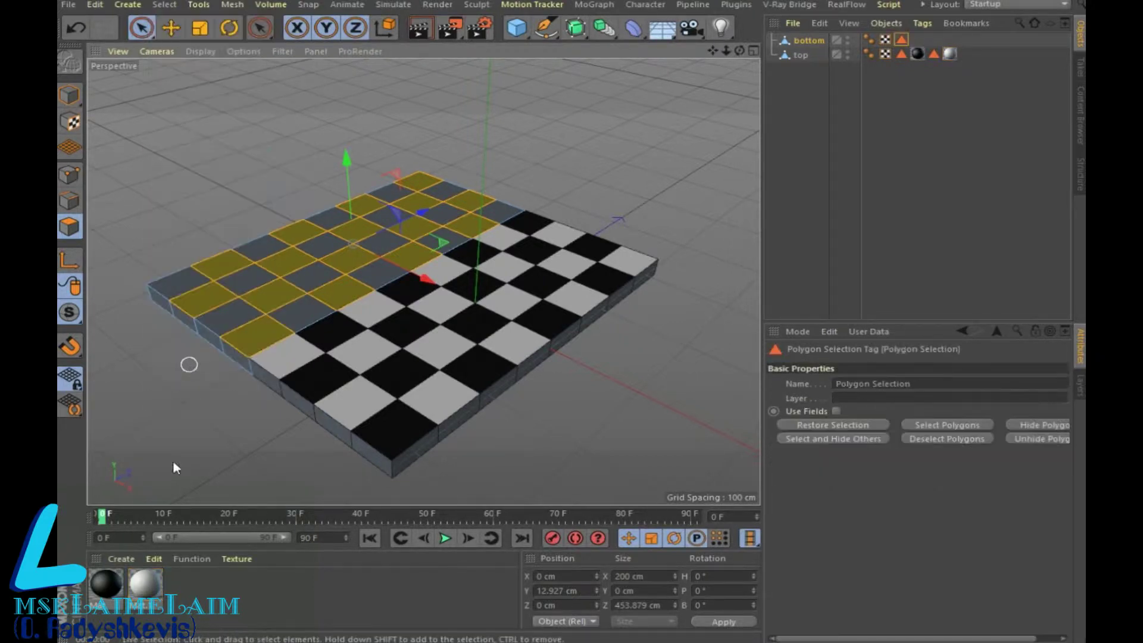
left_click_drag(100, 614, 254, 337)
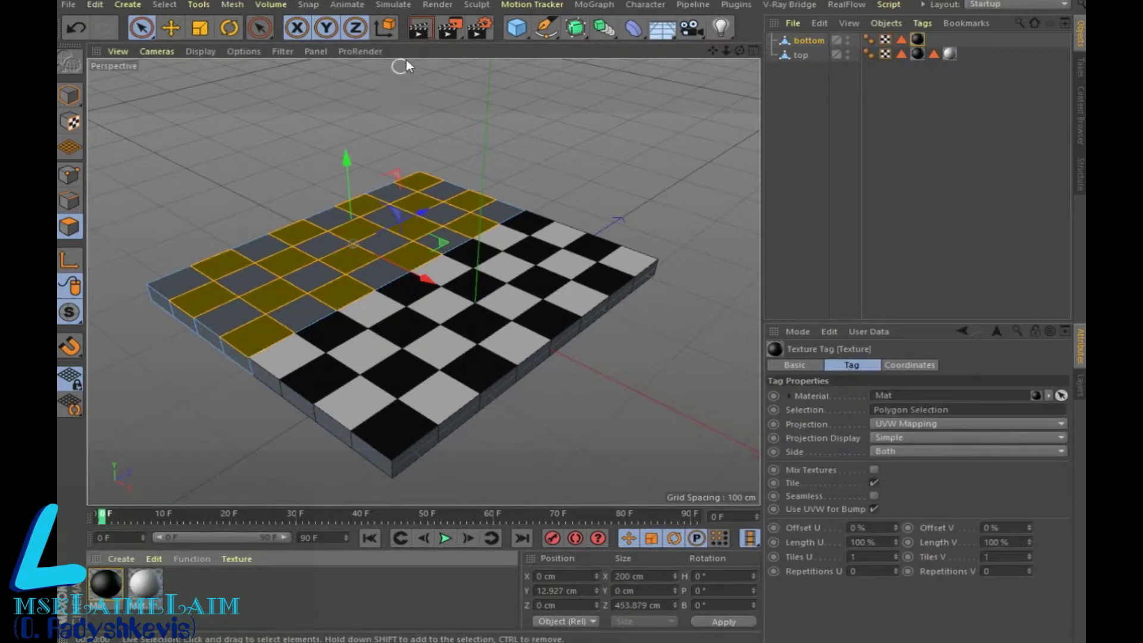
left_click(420, 33)
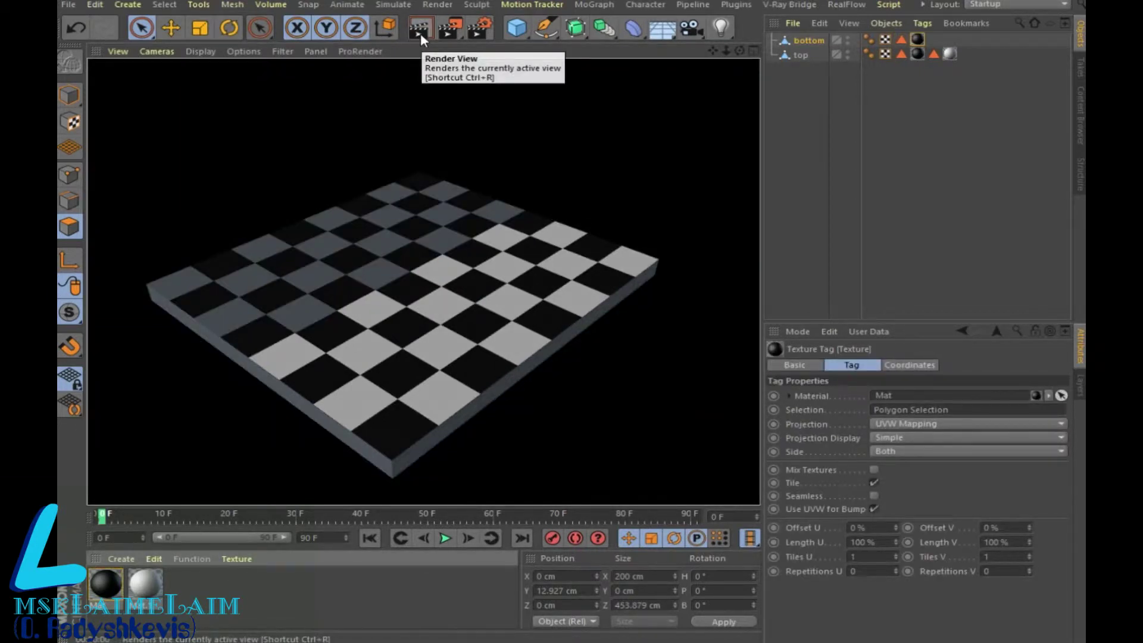
- Live-select all the remaining light squares across the bottom board
left_click(224, 319)
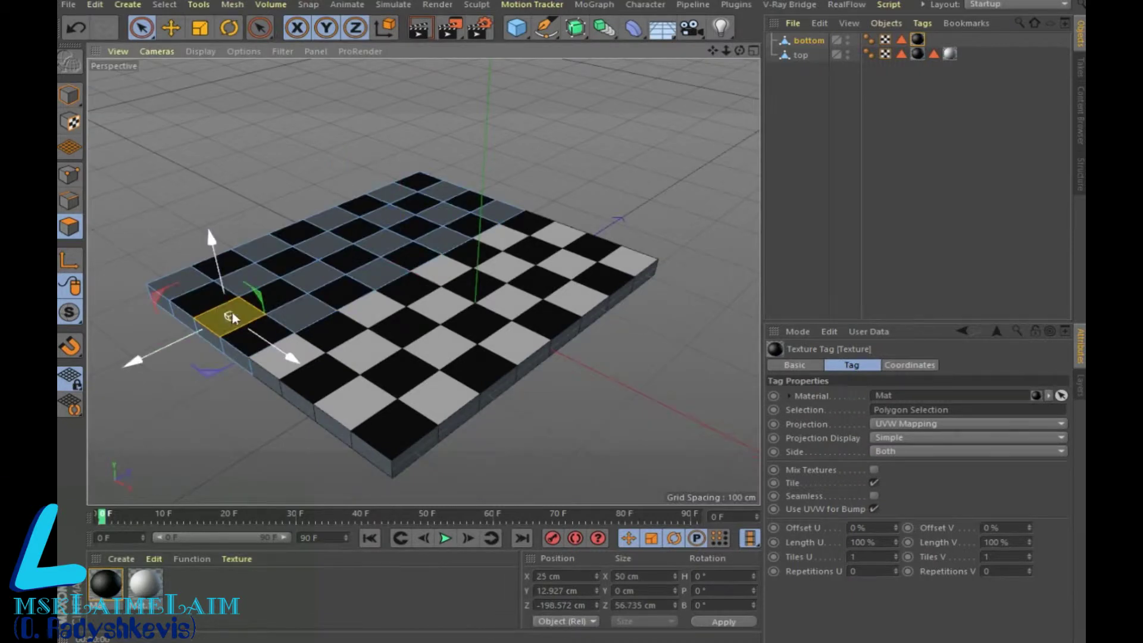
left_click(379, 273, "shift")
left_click(324, 279, "shift")
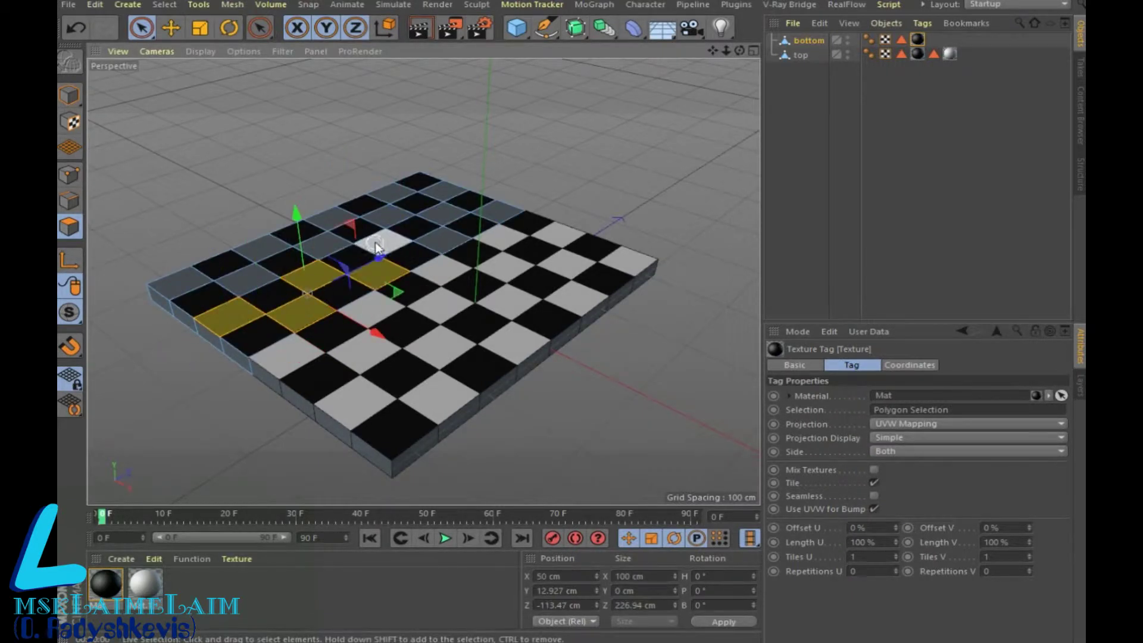
left_click(446, 242, "shift")
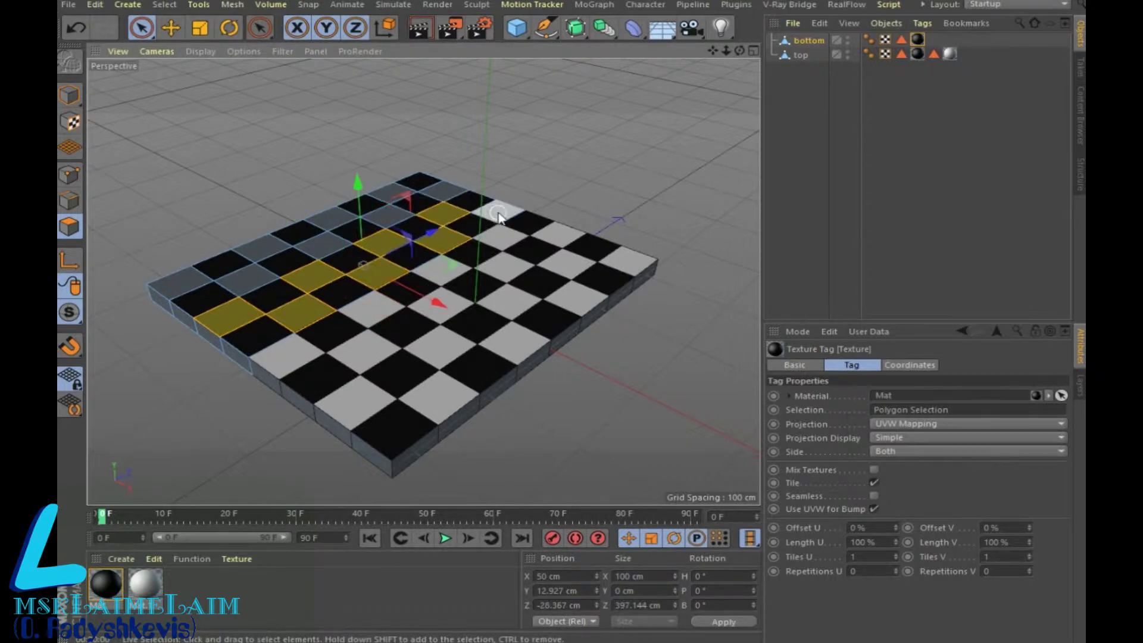
left_click_drag(484, 221, 467, 198, "shift")
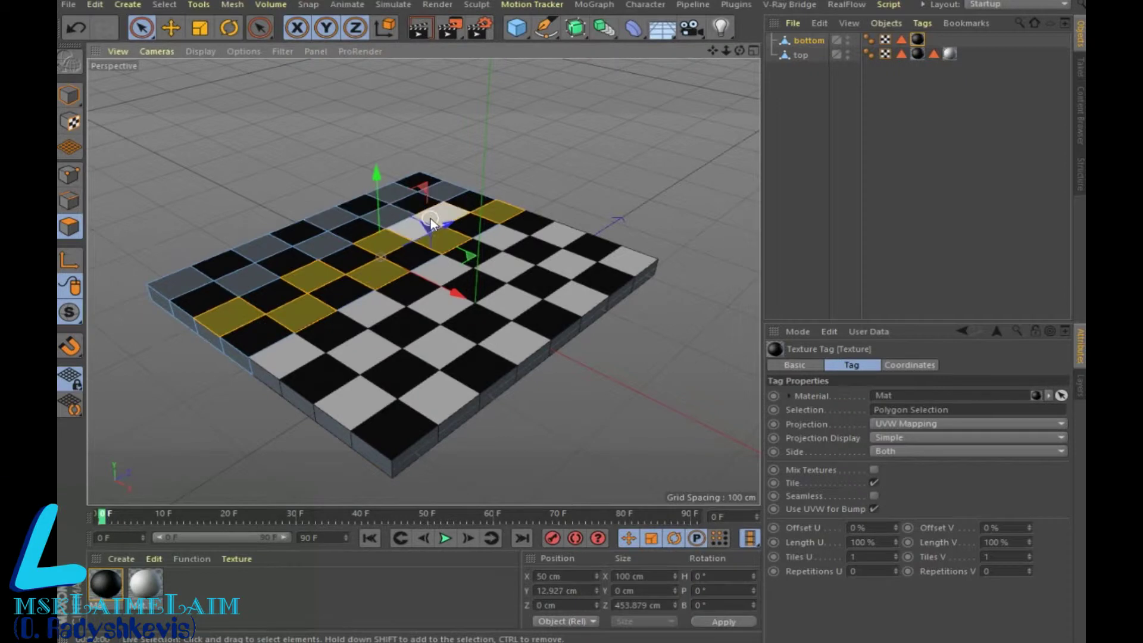
scroll(440, 216, "up", 3)
left_click(453, 173, "shift")
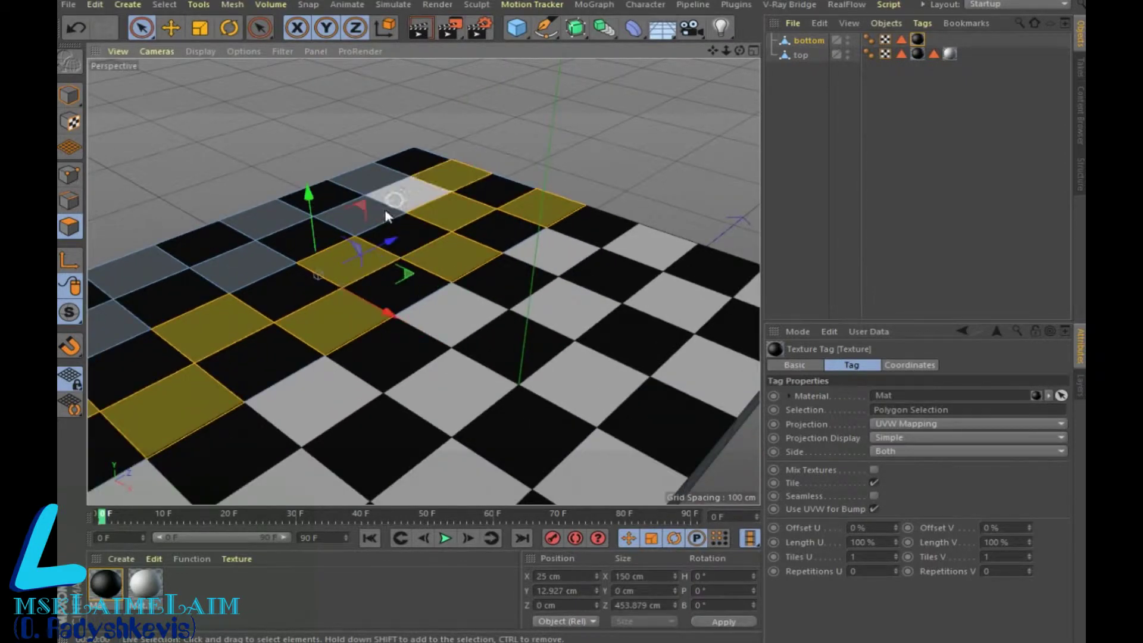
left_click(372, 178, "shift")
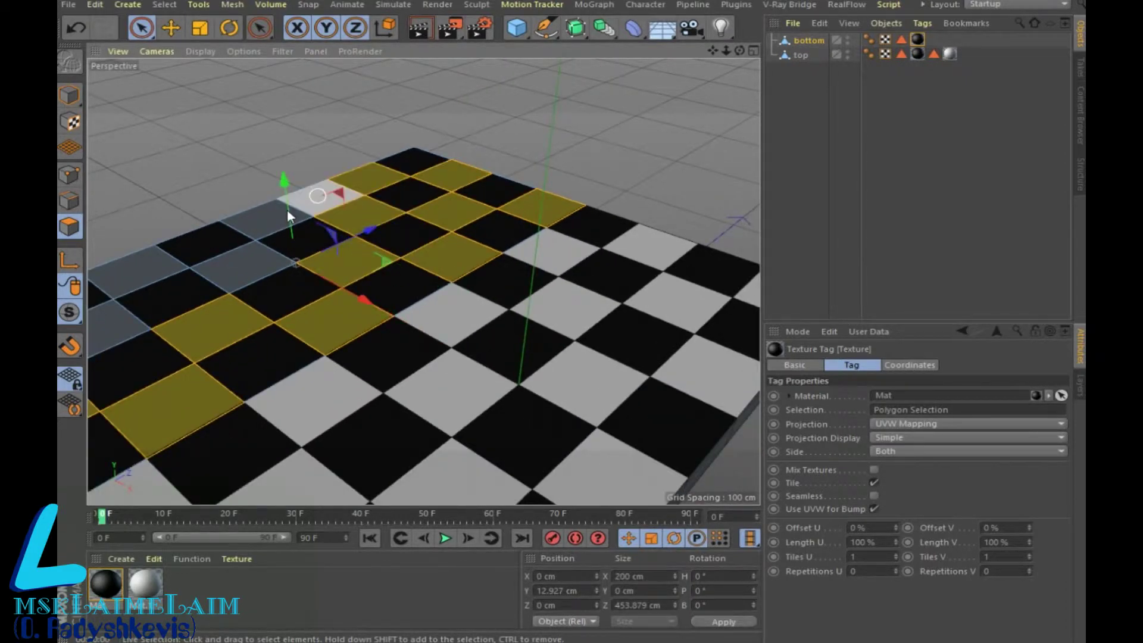
left_click(256, 222, "shift")
left_click(251, 263, "shift")
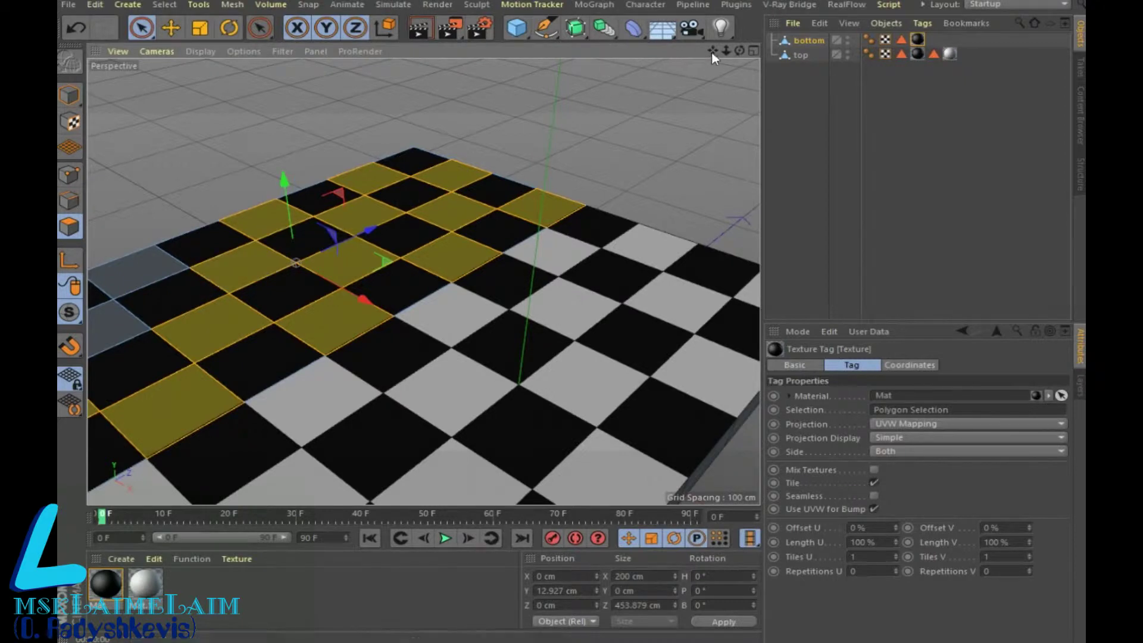
left_click_drag(711, 52, 379, 223)
left_click(318, 266, "shift")
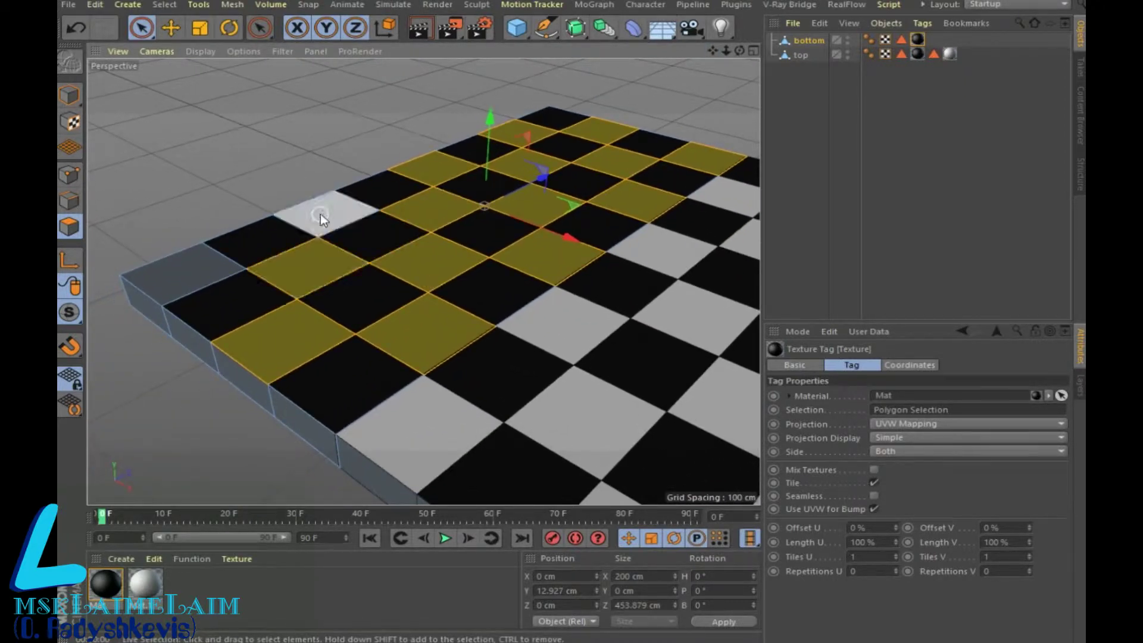
left_click(320, 213, "shift")
left_click(168, 276, "shift")
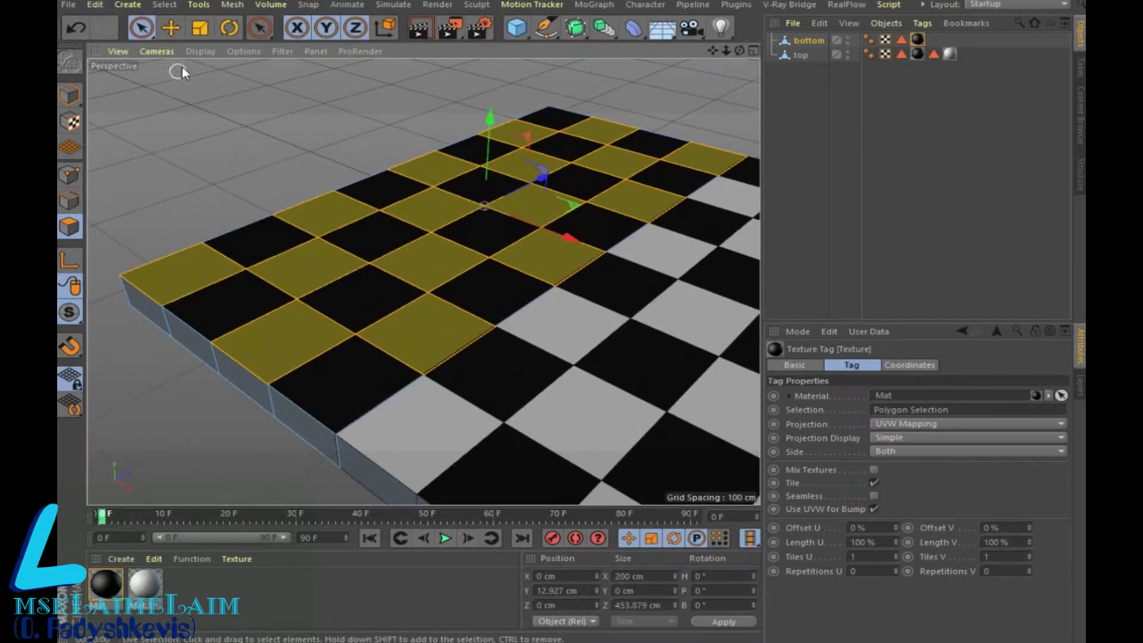
- Save the light squares as Polygon Selection.1 with white Mat.1, then select both board halves
left_click(170, 5)
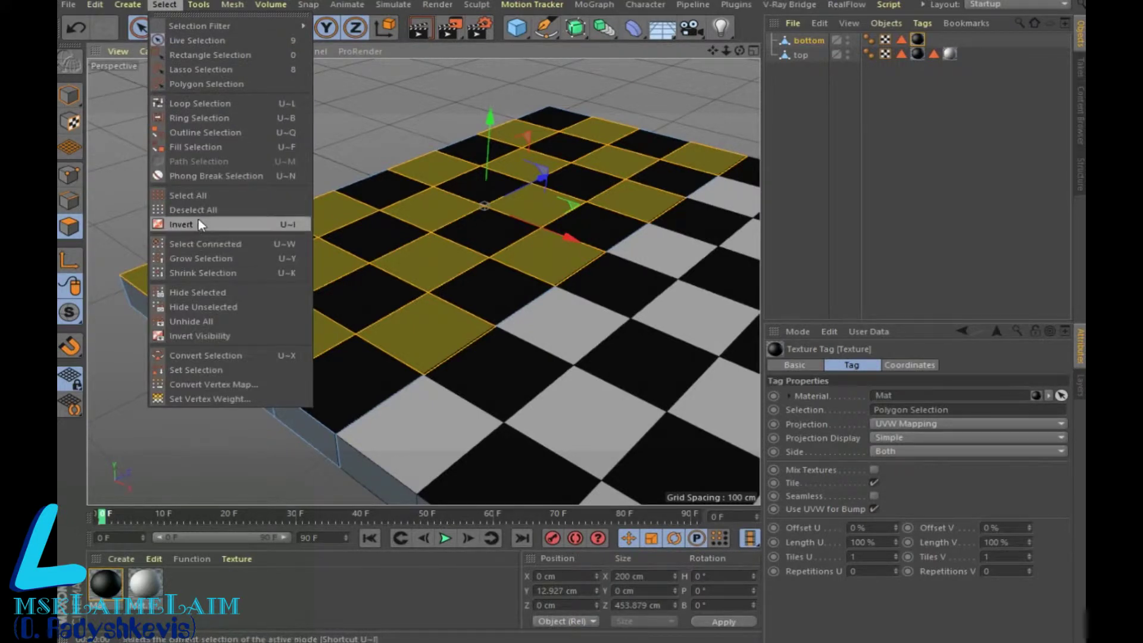
left_click(206, 364)
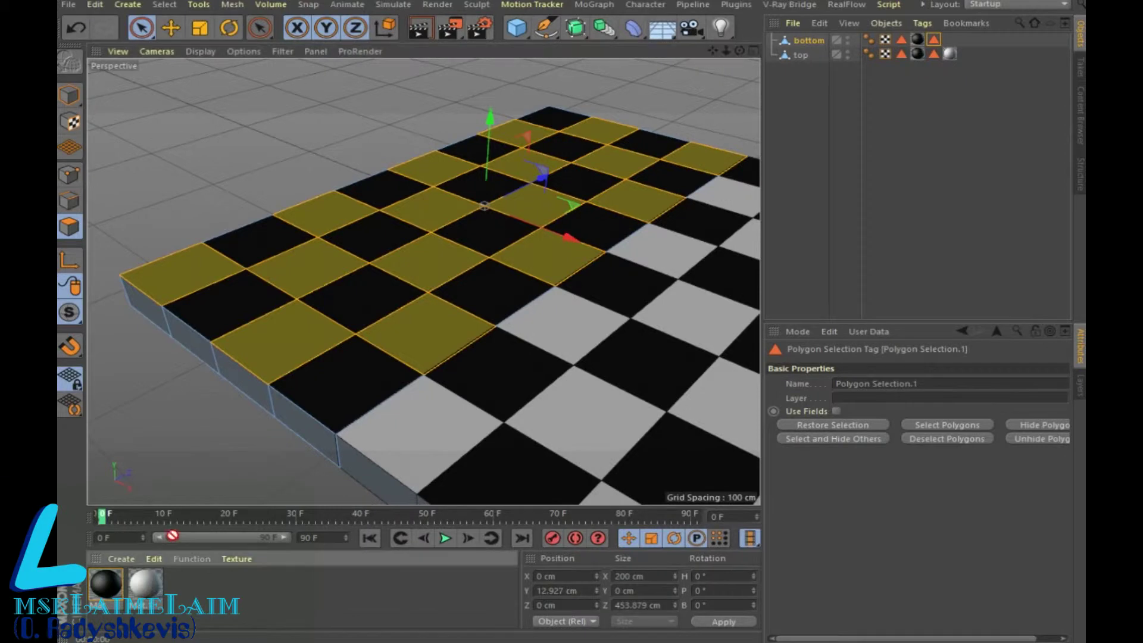
left_click_drag(262, 365, 263, 356)
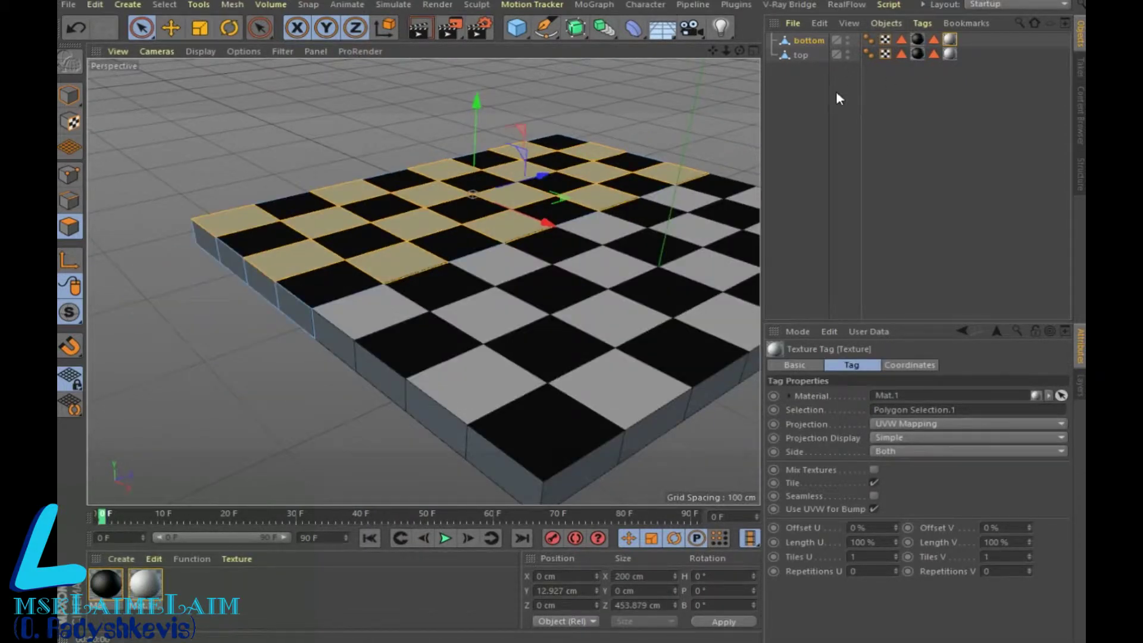
left_click(805, 38)
left_click(800, 58, "ctrl")
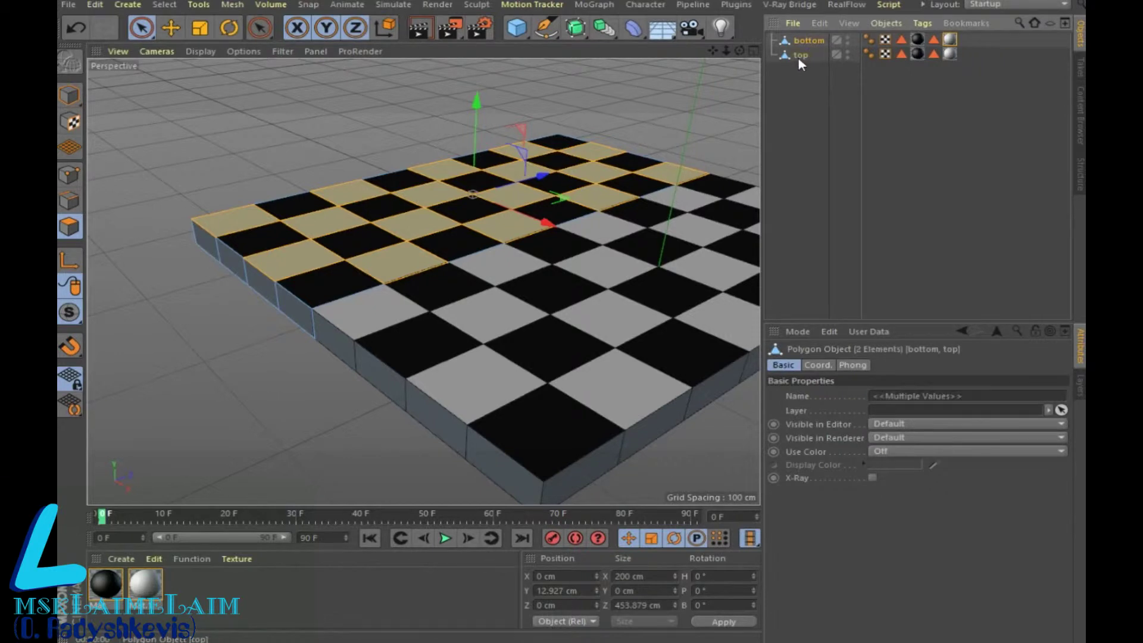
- Group the bottom and top halves into a Null object renamed 'board'
right_click(799, 59)
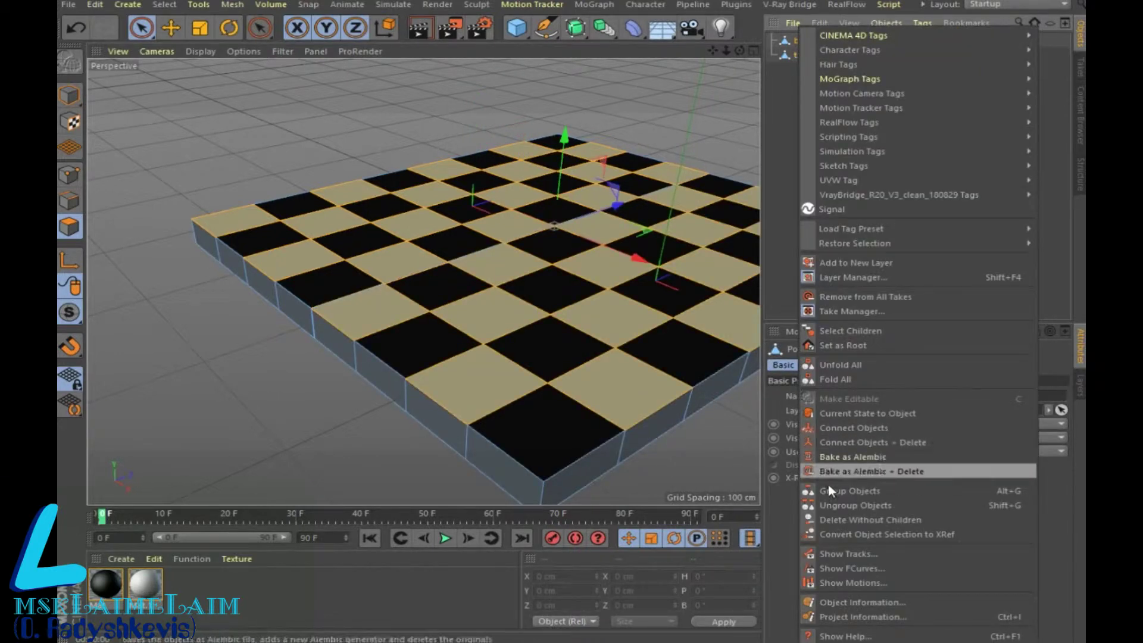
left_click(830, 490)
double_click(799, 40)
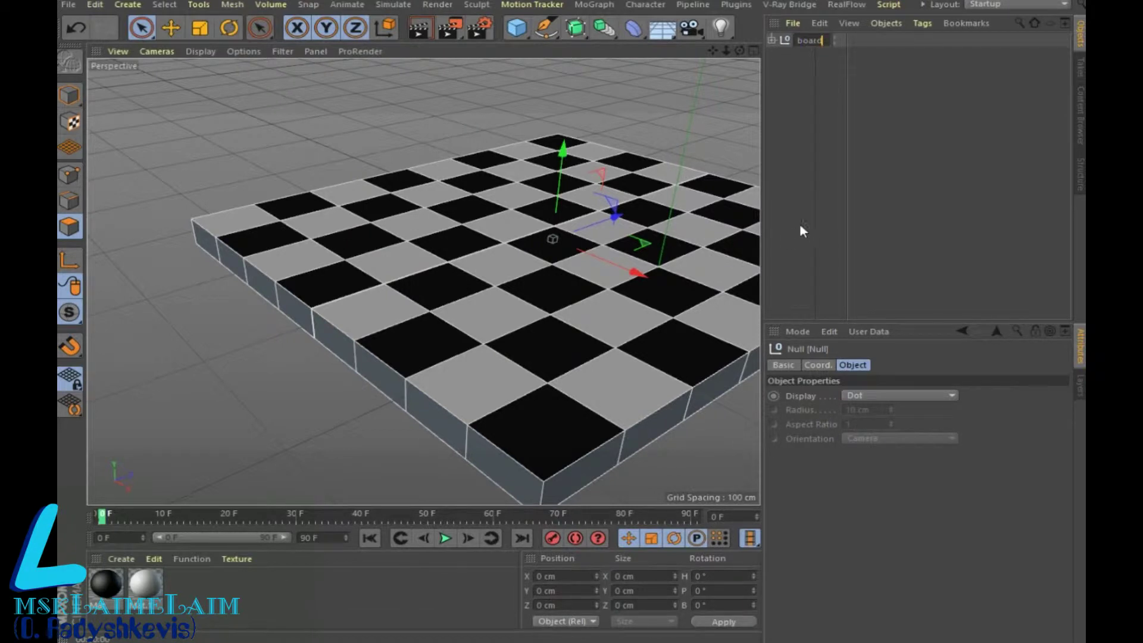
key("Return")
left_click_drag(712, 55, 709, 84)
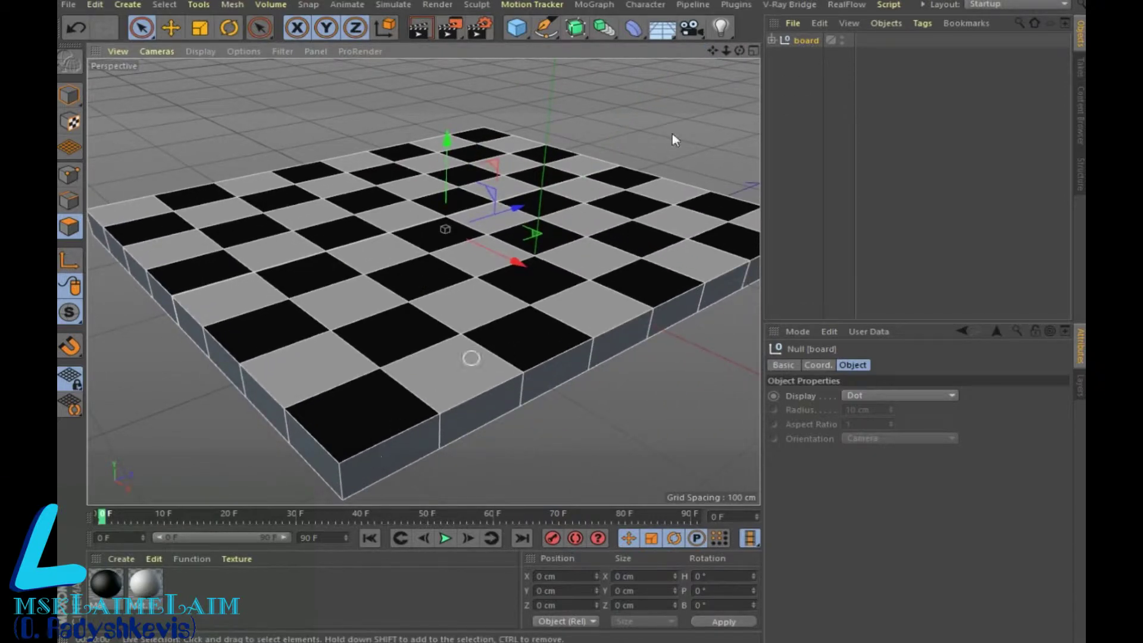
left_click(772, 40)
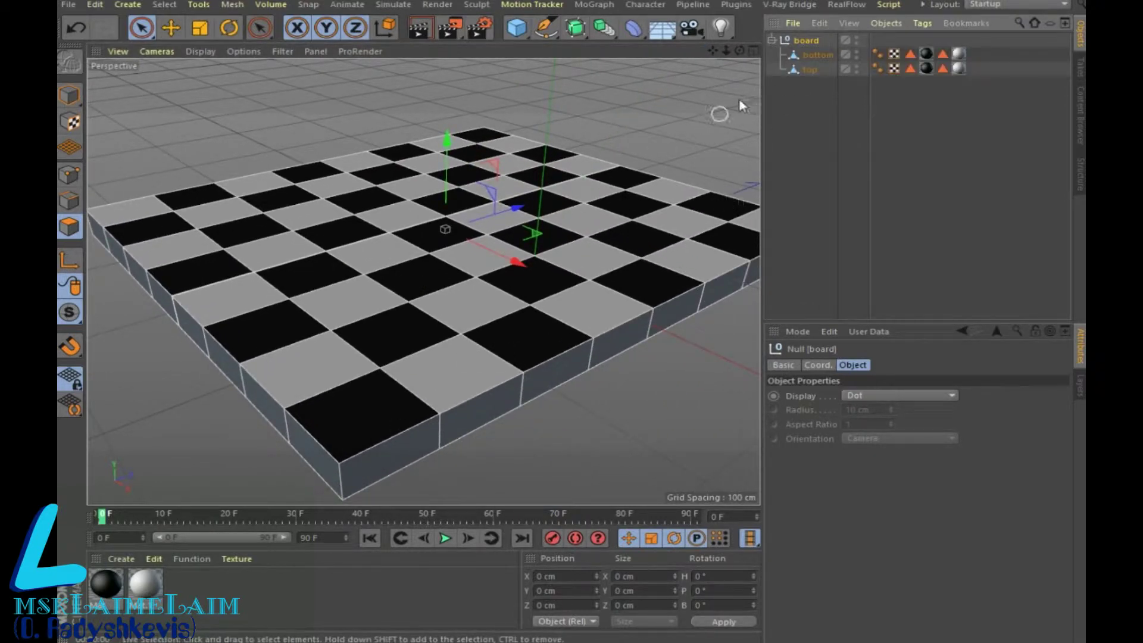
- Select both board halves and paint their underside polygons and upper-edge side faces
left_click(804, 53)
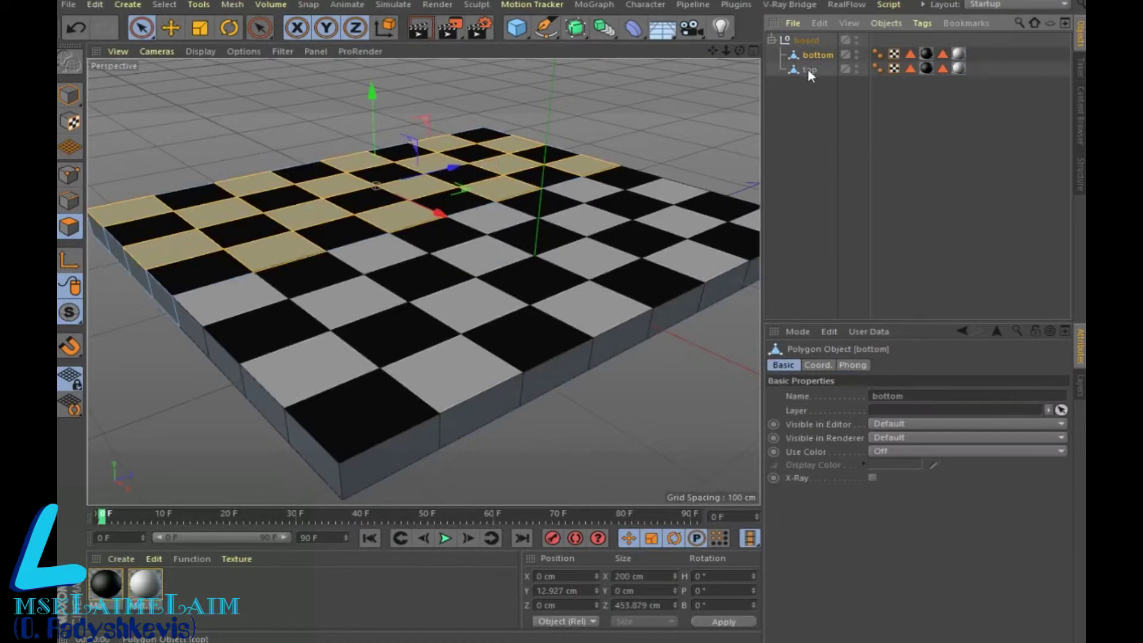
left_click(809, 70, "ctrl")
left_click_drag(739, 50, 708, 119)
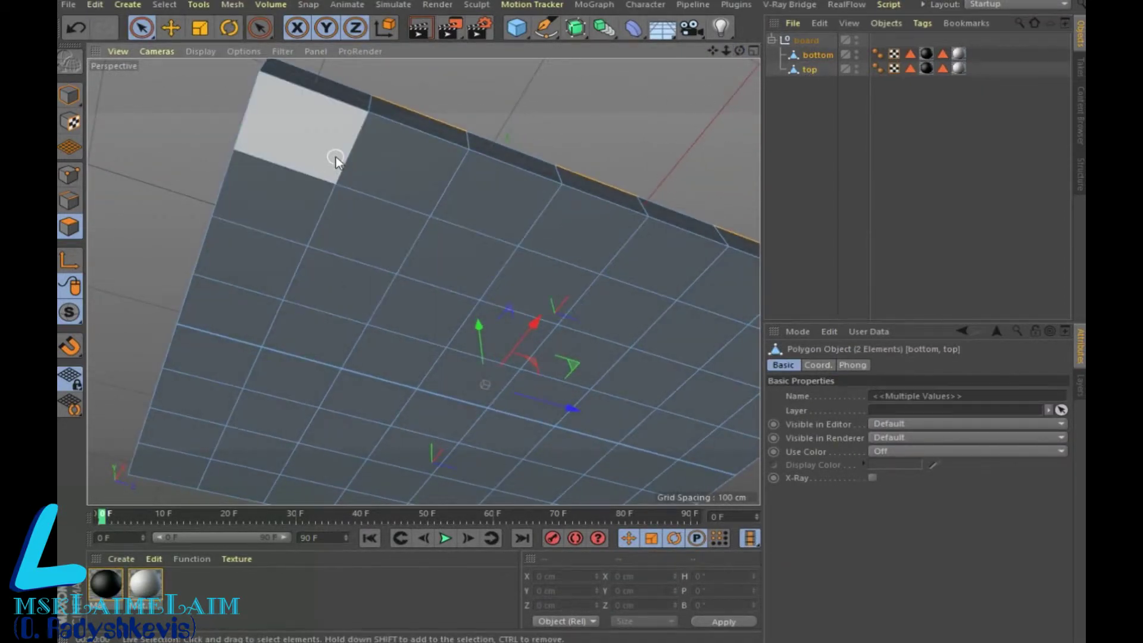
mouse_move(337, 155)
left_mouse_down()
mouse_move(357, 432)
mouse_move(370, 311)
mouse_move(401, 260)
mouse_move(238, 319)
mouse_move(287, 489)
mouse_move(212, 455)
mouse_move(551, 491)
left_mouse_up()
mouse_move(289, 487)
left_mouse_down()
mouse_move(721, 458)
mouse_move(667, 509)
left_mouse_up()
mouse_move(513, 409)
left_mouse_down()
mouse_move(586, 433)
mouse_move(638, 248)
mouse_move(759, 363)
mouse_move(682, 285)
left_mouse_up()
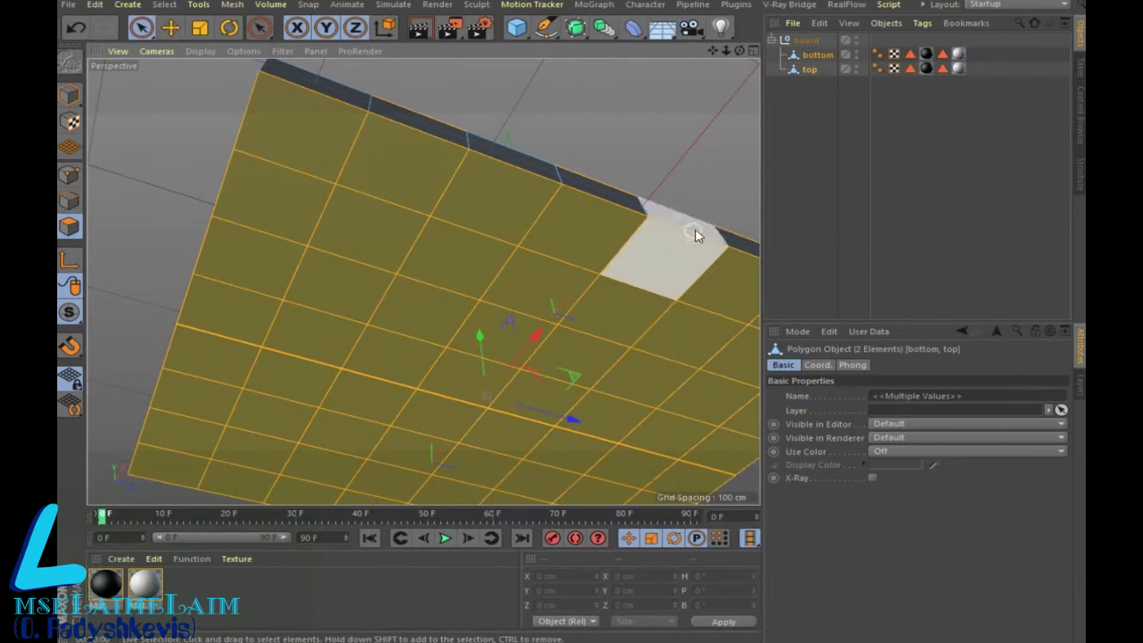
left_click_drag(681, 230, 440, 142)
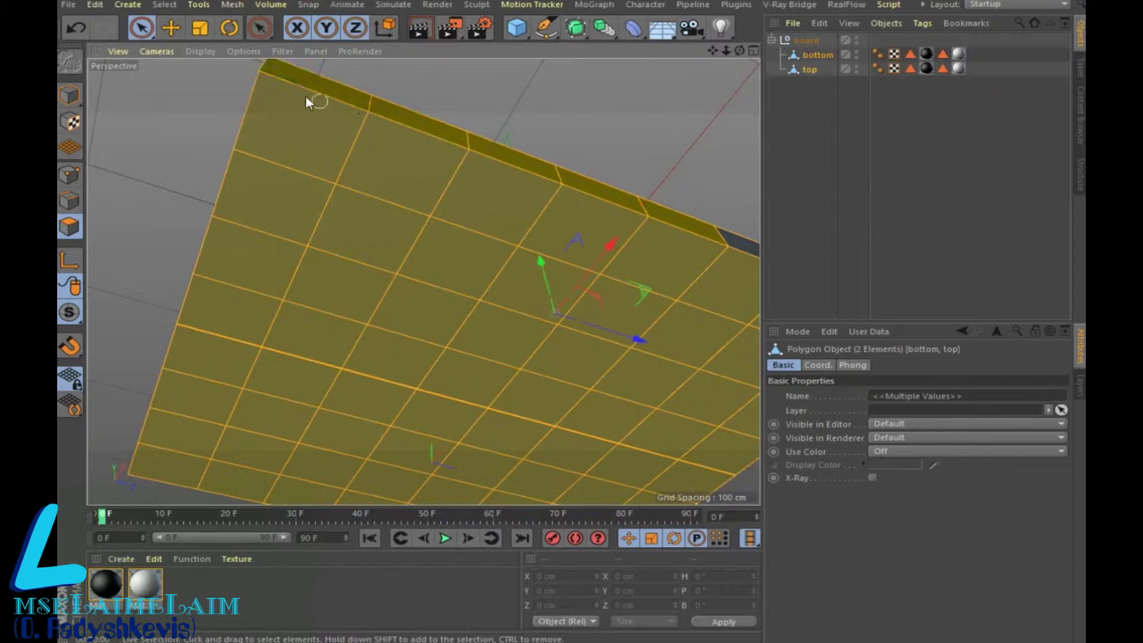
scroll(362, 281, "down", 5)
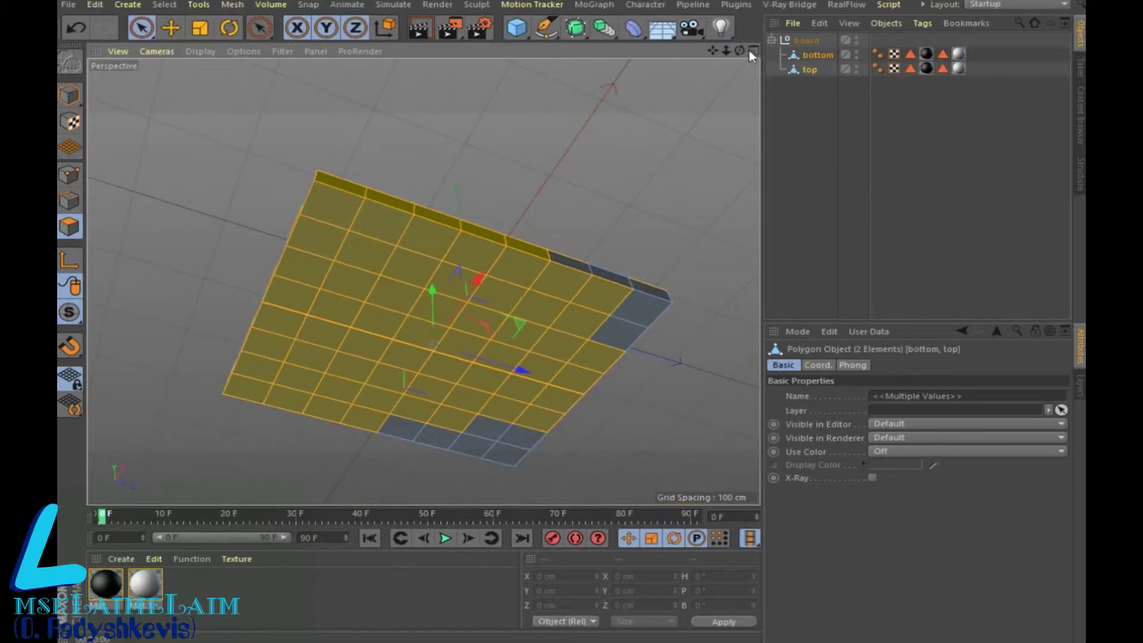
left_click_drag(741, 52, 667, 95)
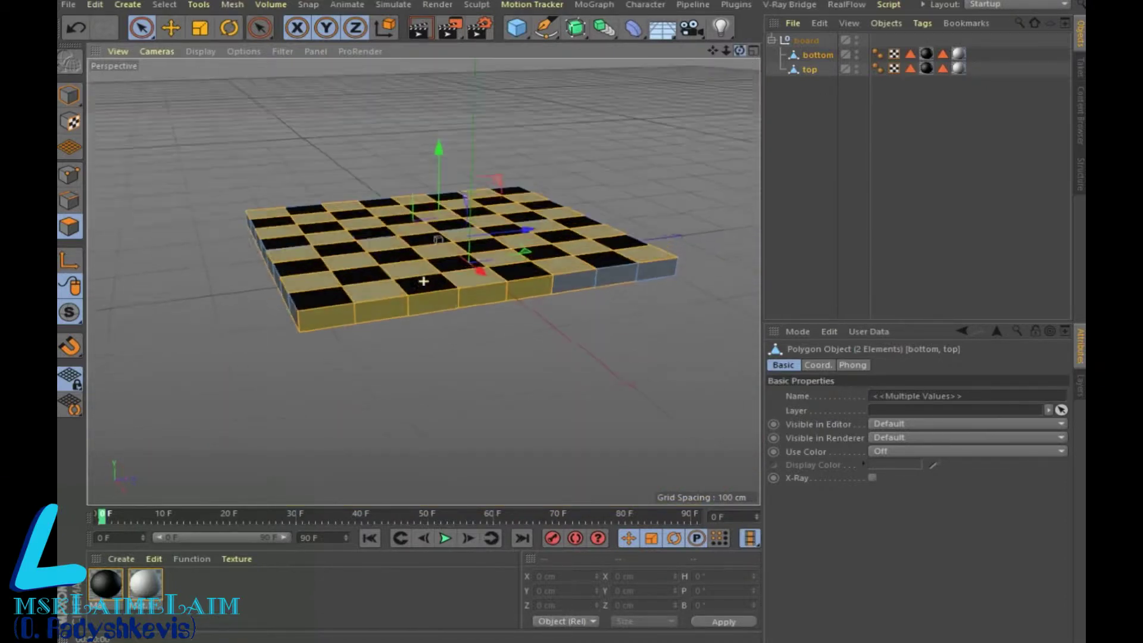
- Reselect both board halves and paint the full front row of side faces
left_click(684, 337)
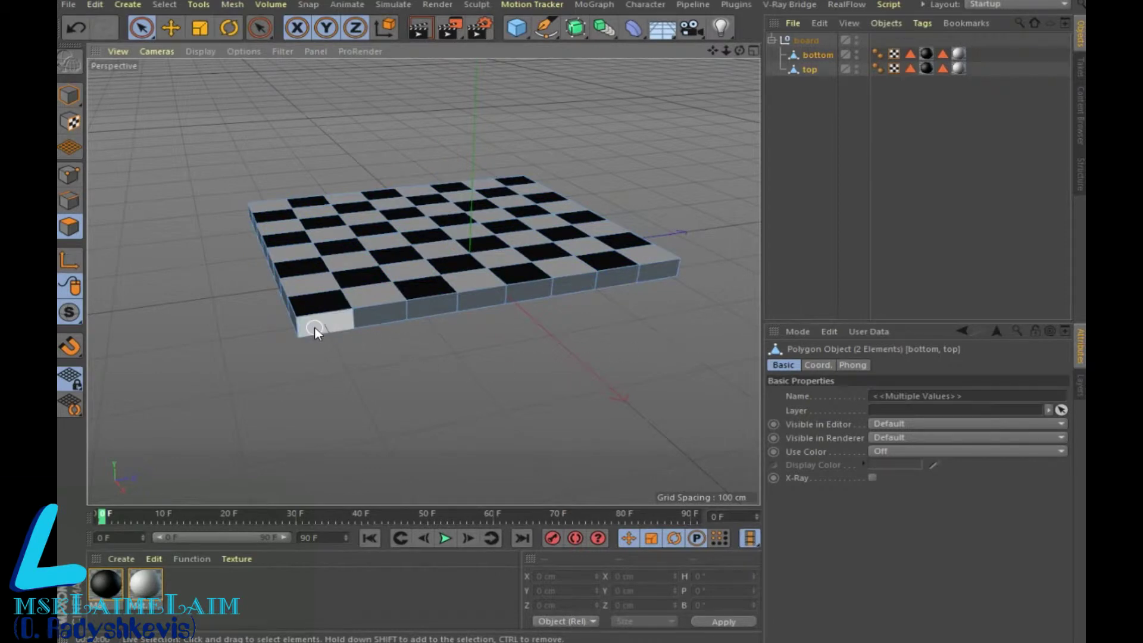
left_click(807, 70)
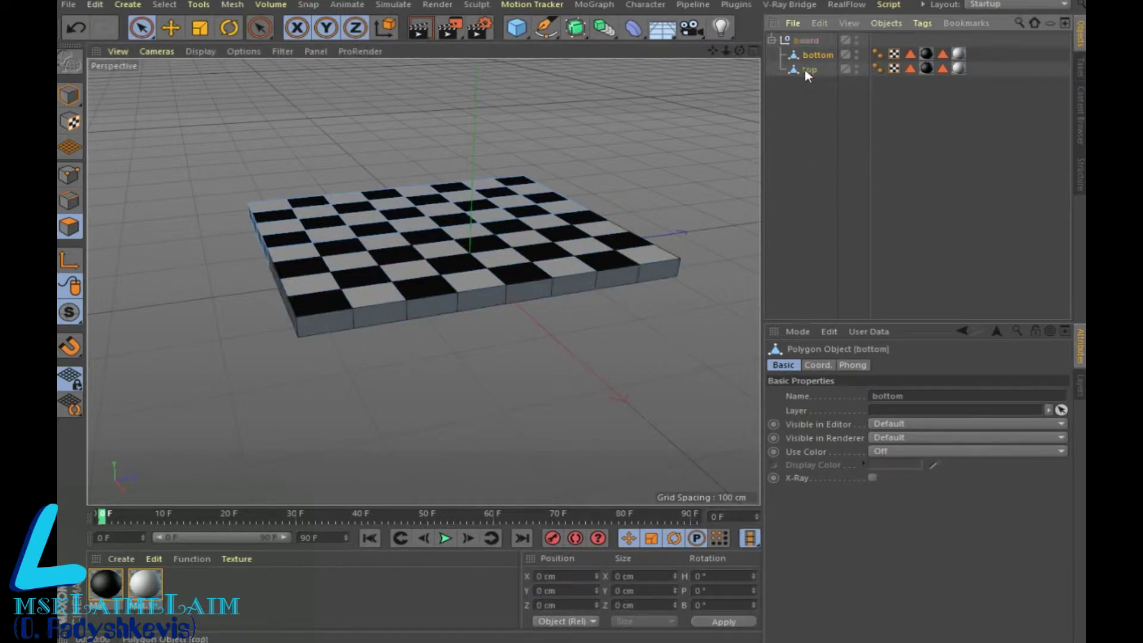
left_click_drag(320, 324, 656, 283)
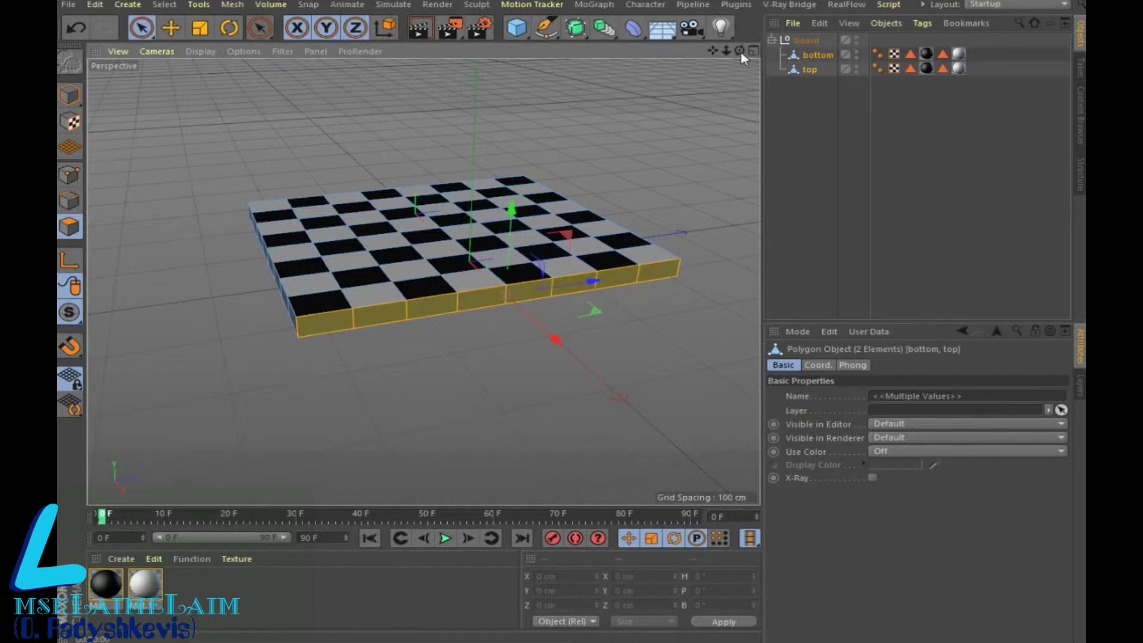
left_click_drag(739, 51, 715, 83)
mouse_move(423, 281)
left_mouse_down("alt")
mouse_move(392, 436)
mouse_move(734, 413)
left_mouse_up("alt")
mouse_move(441, 286)
left_mouse_down("alt")
mouse_move(423, 282)
mouse_move(666, 255)
left_mouse_up("alt")
left_click_drag(606, 384, 403, 394, "shift")
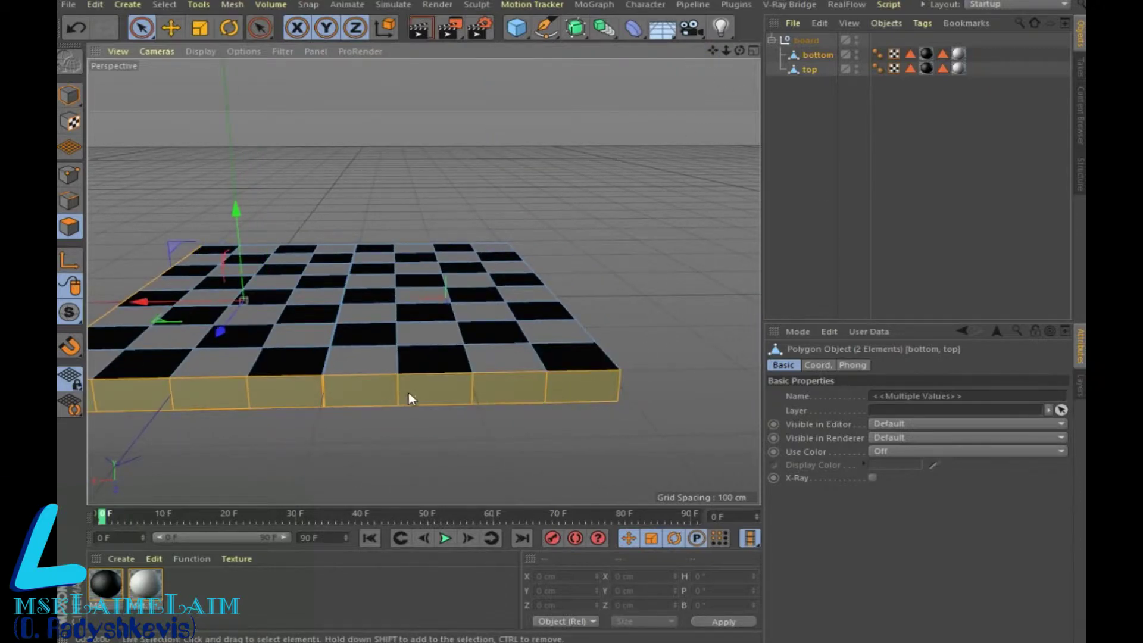
- Orbit beneath the board and add the remaining grey underside faces to the selection
mouse_move(740, 51)
left_mouse_down()
mouse_move(669, 247)
mouse_move(308, 266)
left_mouse_up()
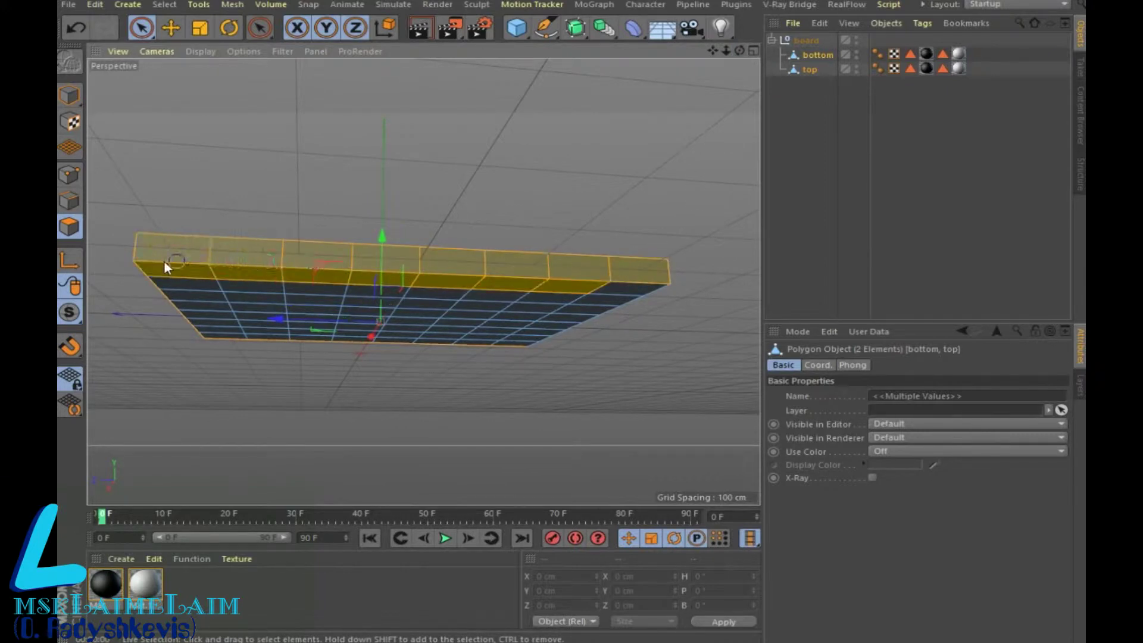
left_click_drag(740, 51, 685, 149)
mouse_move(423, 280)
left_mouse_down()
mouse_move(744, 55)
mouse_move(578, 54)
left_mouse_up()
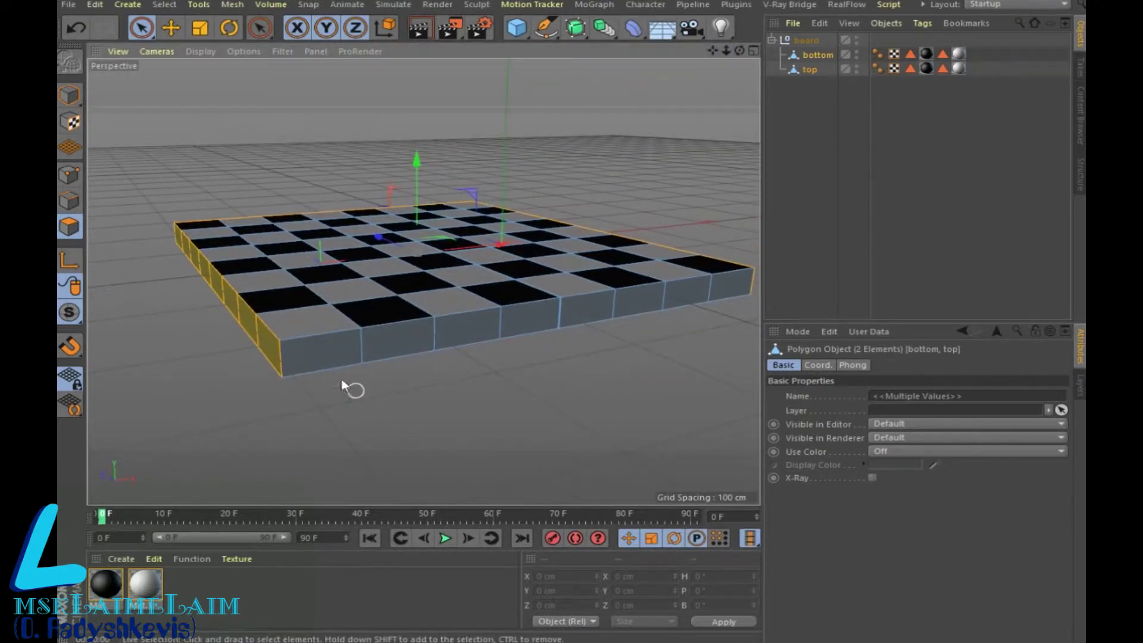
left_click_drag(311, 360, 729, 295)
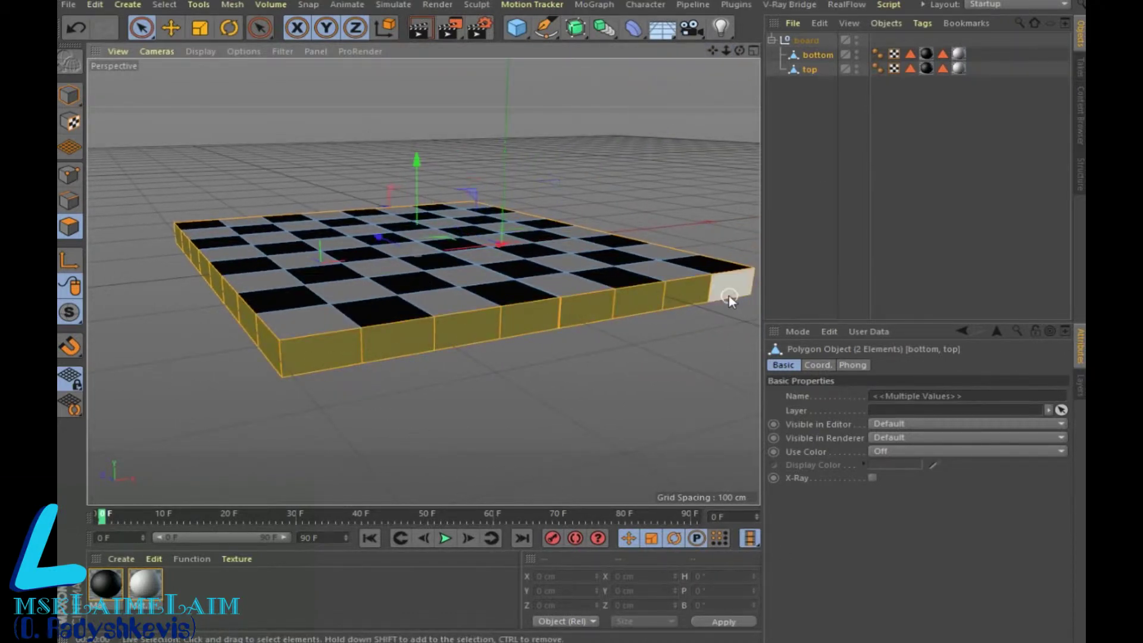
mouse_move(739, 50)
left_mouse_down()
mouse_move(566, 381)
mouse_move(327, 426)
mouse_move(289, 404)
mouse_move(358, 248)
mouse_move(314, 210)
mouse_move(534, 311)
mouse_move(607, 370)
mouse_move(689, 311)
mouse_move(618, 442)
mouse_move(630, 390)
left_mouse_up()
left_click(562, 393)
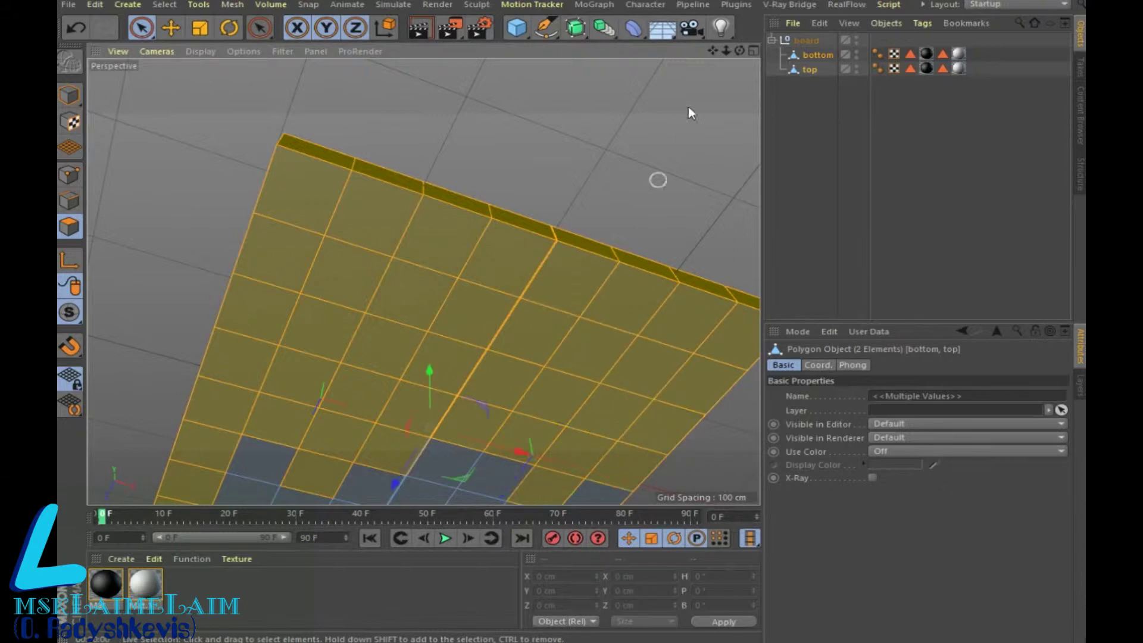
mouse_move(712, 52)
left_mouse_down()
mouse_move(654, 331)
mouse_move(511, 421)
mouse_move(362, 331)
mouse_move(263, 363)
mouse_move(244, 401)
mouse_move(476, 448)
left_mouse_up()
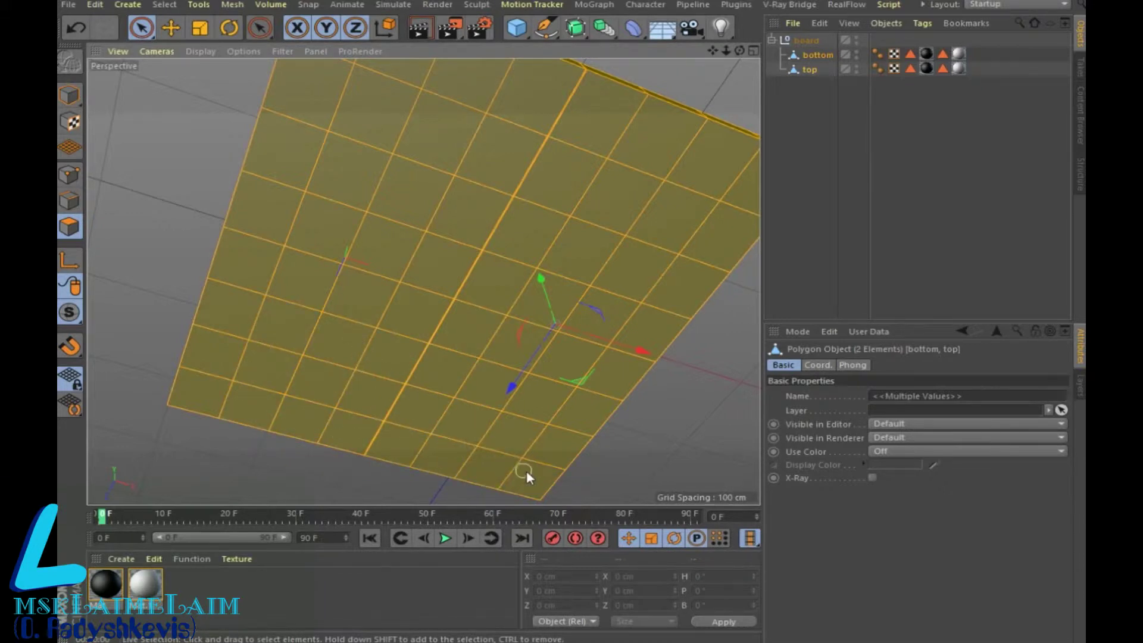
left_click_drag(312, 208, 344, 294, "shift")
left_click(165, 4)
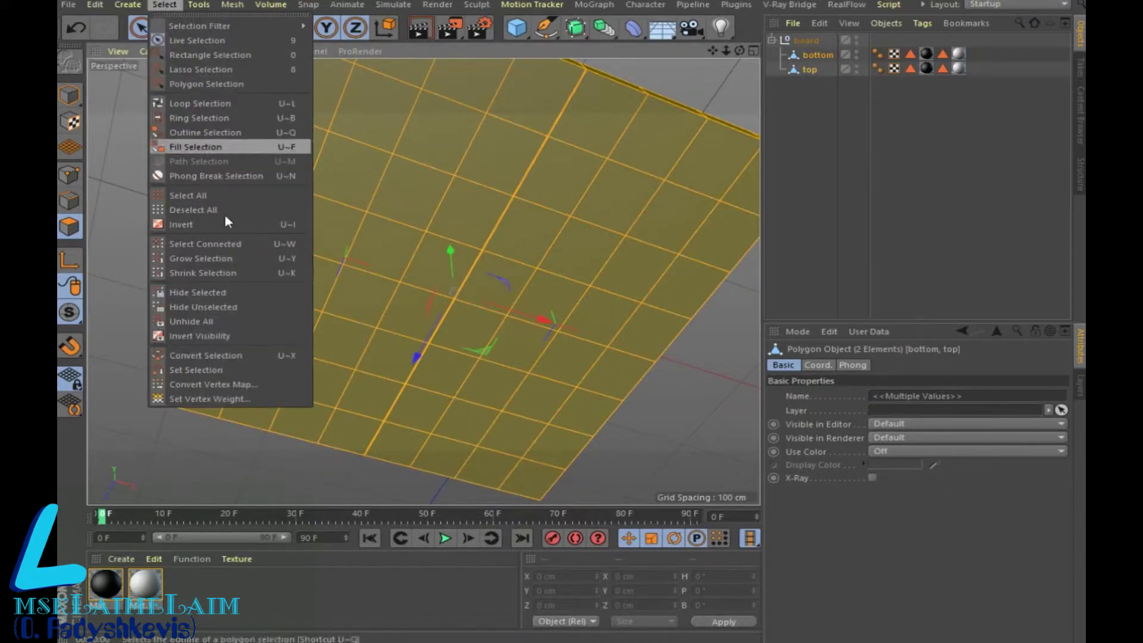
- Save the chosen faces as Polygon Selection.2 and add the last grey face
left_click(202, 368)
left_click(457, 363, "shift")
left_click(1079, 127)
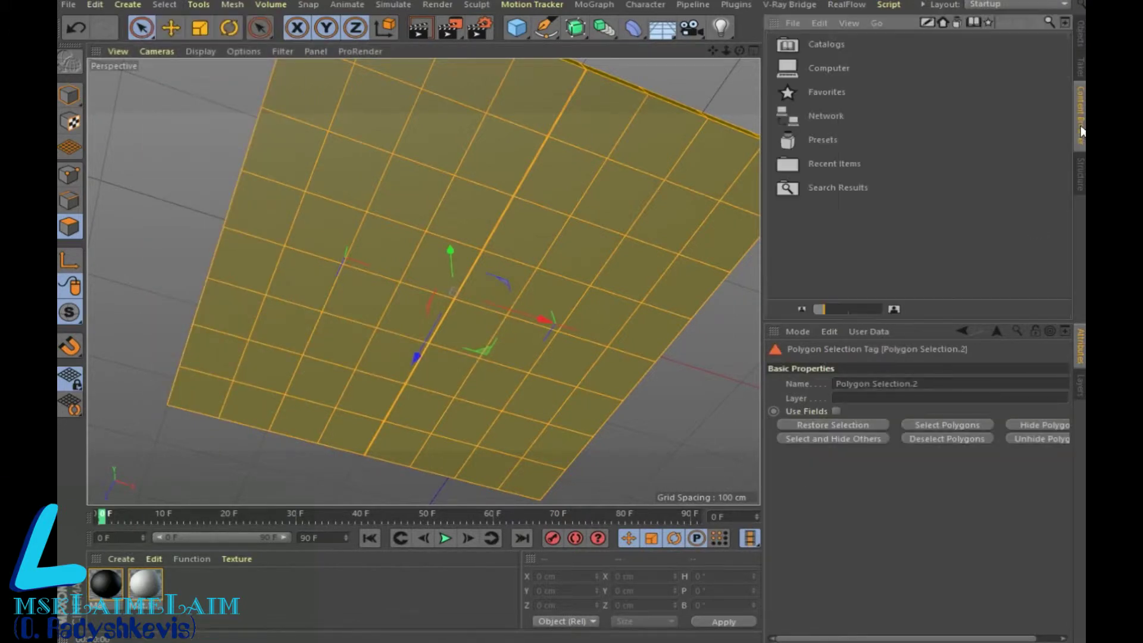
left_click(1080, 70)
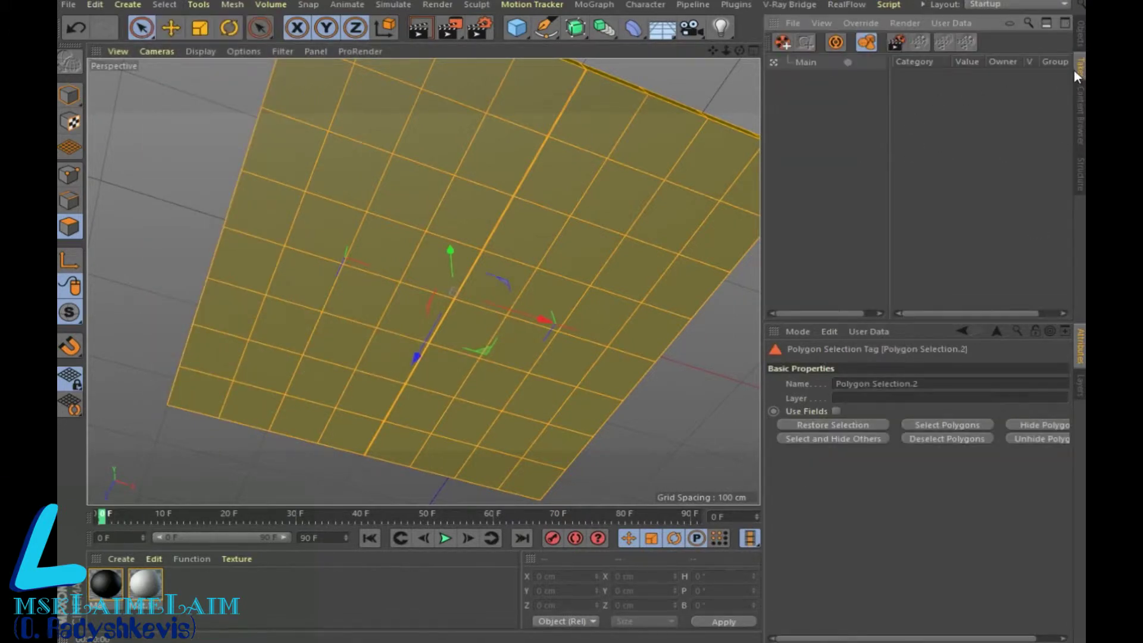
left_click(1082, 113)
- Apply the Planks preset from Presets > _Material-Pack > Wood to the selected faces and render a preview
double_click(802, 141)
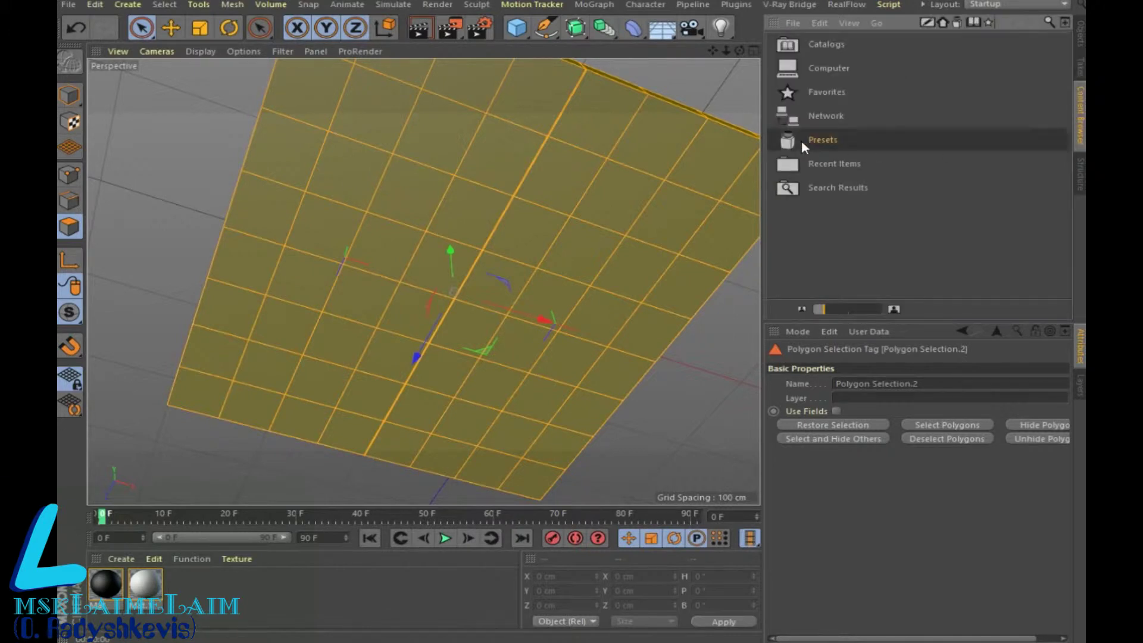
scroll(886, 241, "down", 1)
double_click(846, 286)
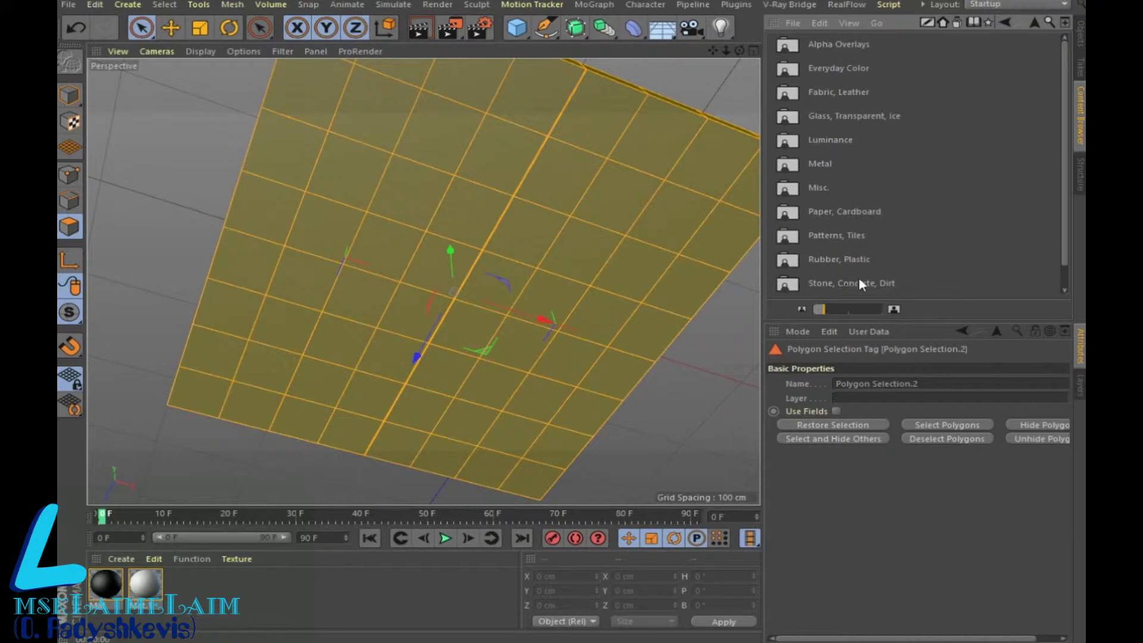
double_click(824, 283)
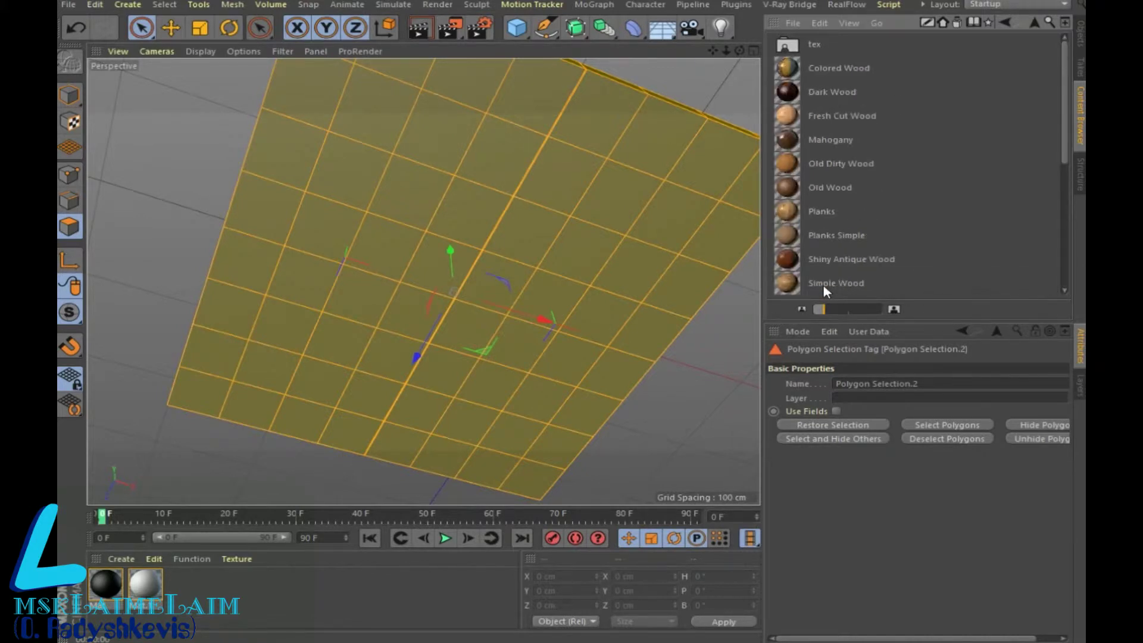
left_click(823, 209)
left_click_drag(415, 556, 398, 609)
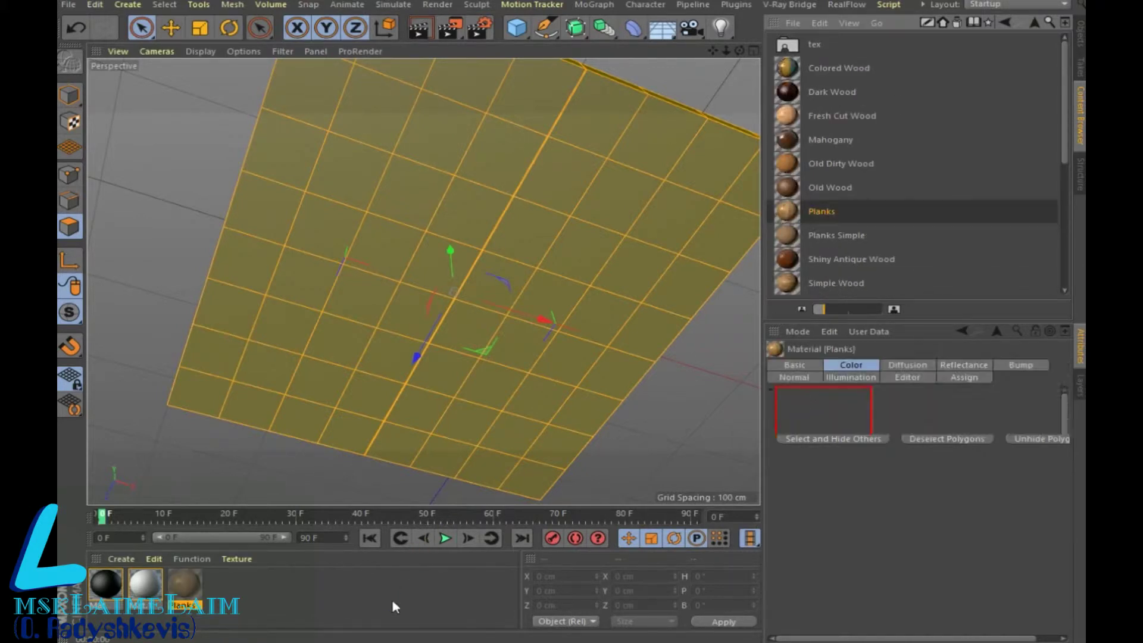
left_click_drag(376, 409, 377, 409)
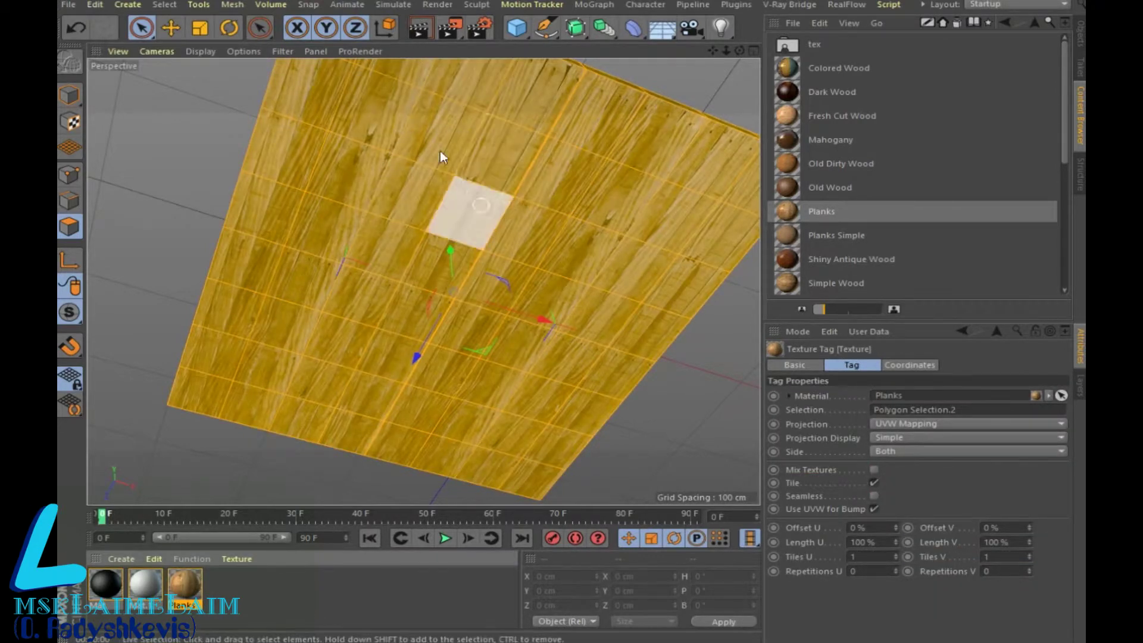
key("ctrl+r")
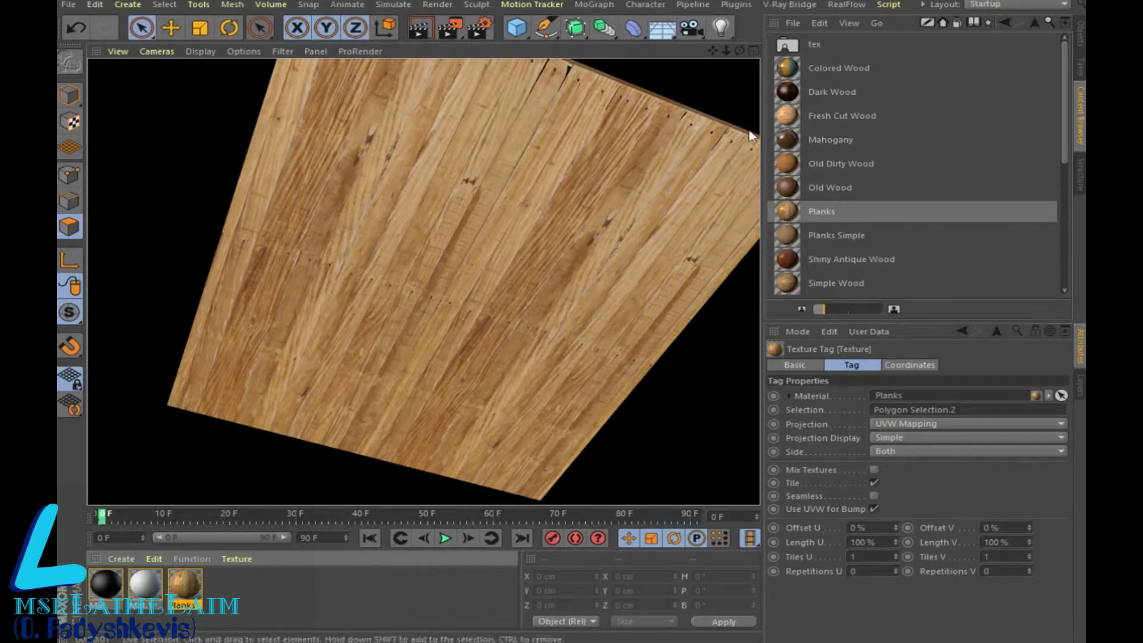
- Orbit around the wood-sided board and deselect it in the Object Manager
left_click_drag(743, 52, 423, 281)
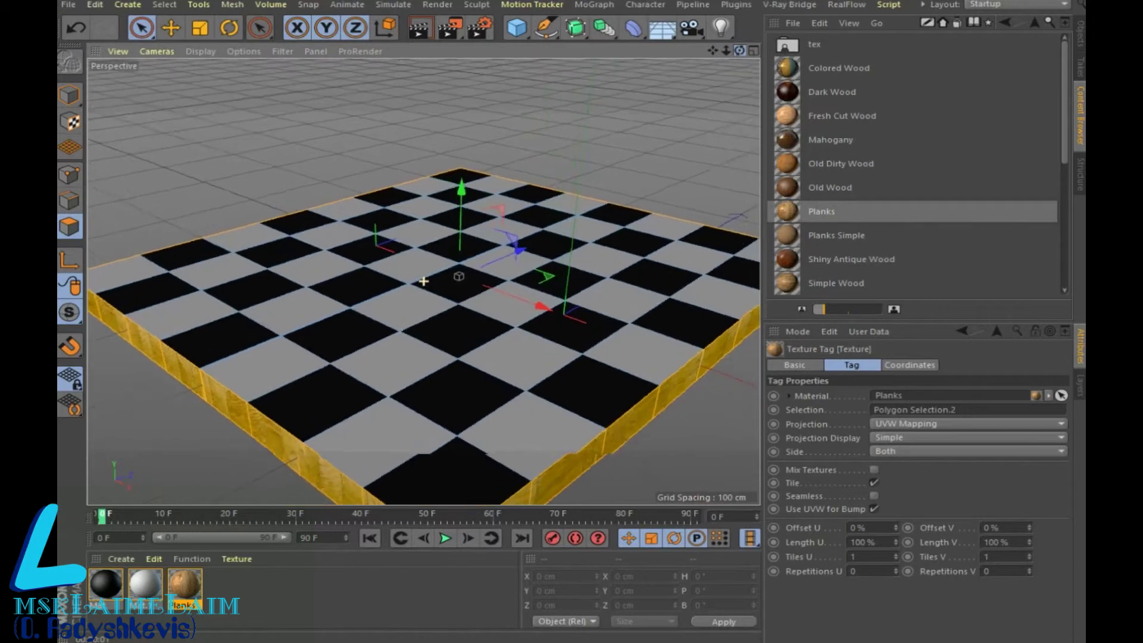
left_click_drag(423, 281, 423, 281)
left_click(1081, 37)
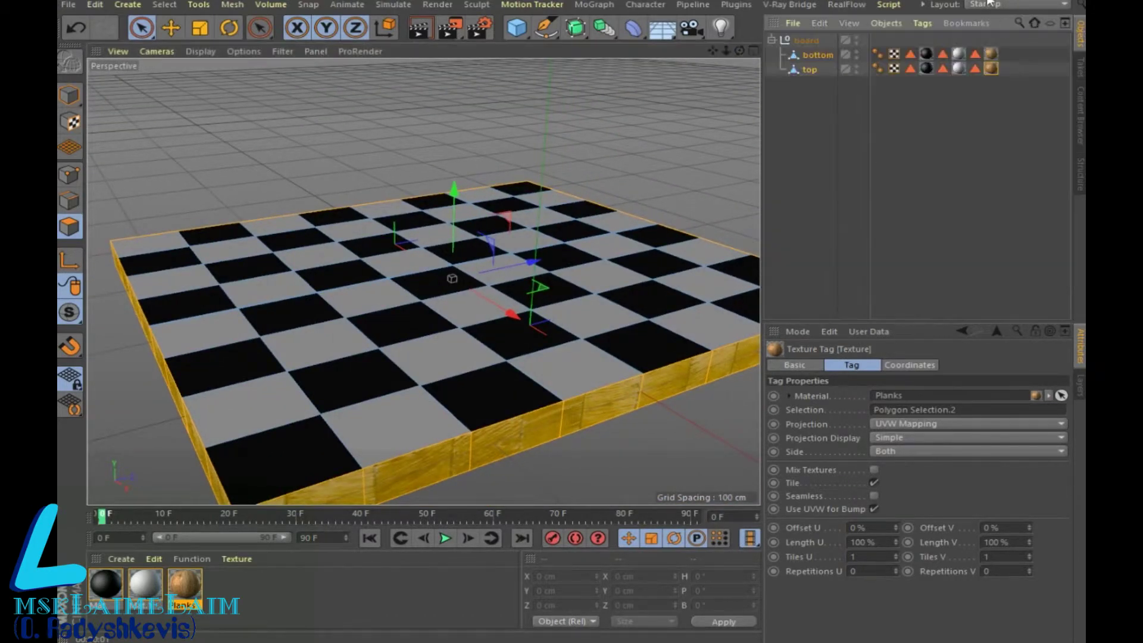
left_click(924, 202)
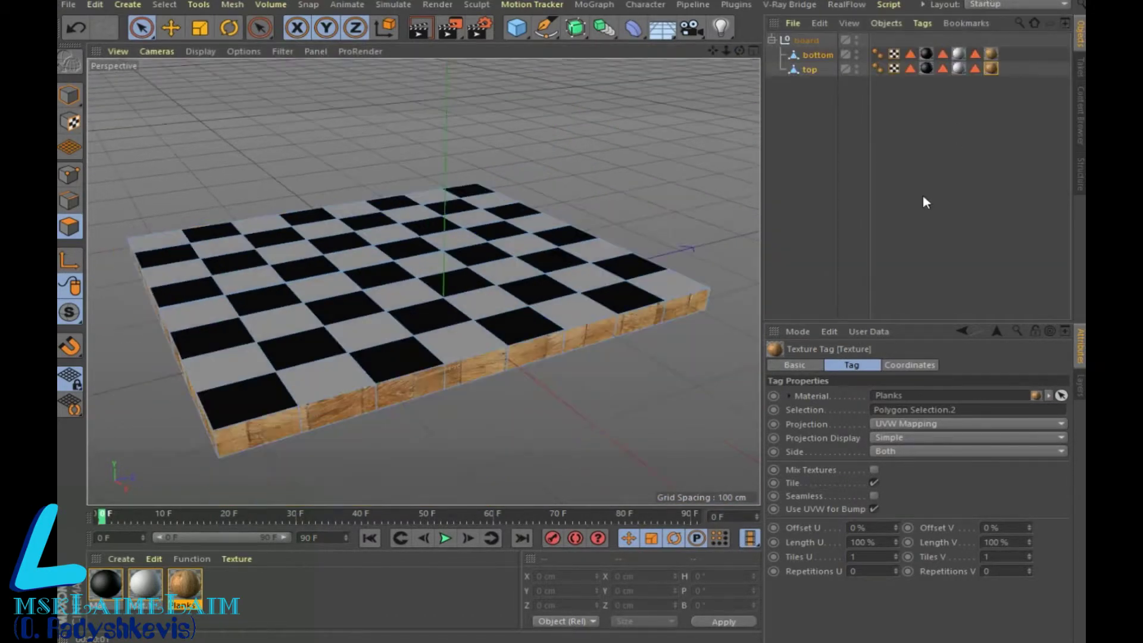
- In four-view layout, raise the 'top' half on Y with the Move tool in Model mode
left_click(754, 51)
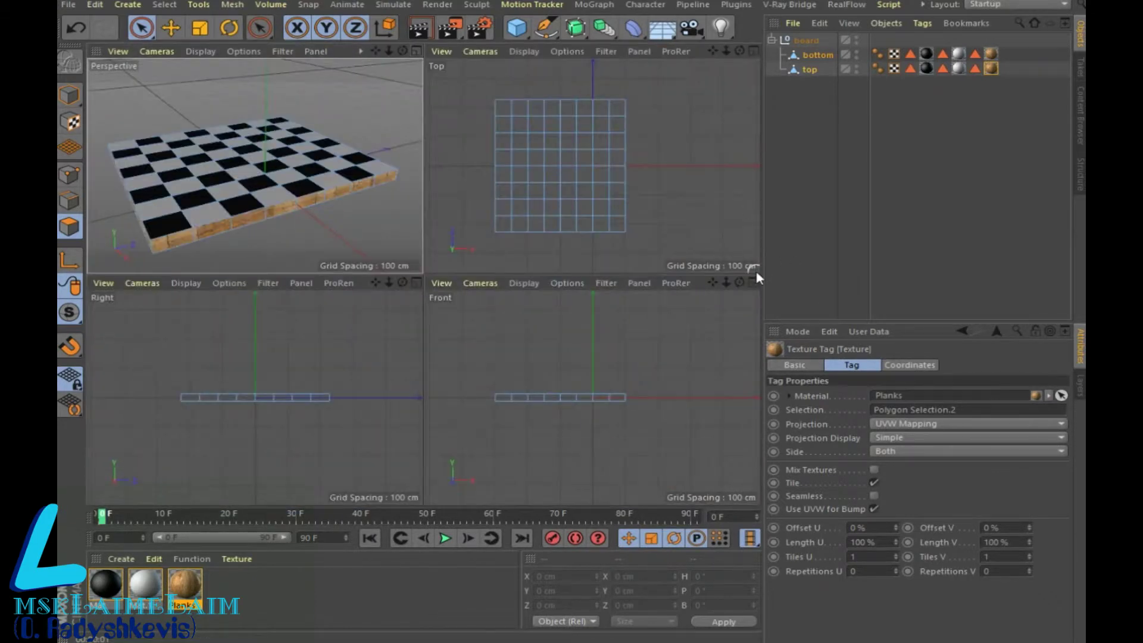
left_click(814, 69)
left_click(70, 93)
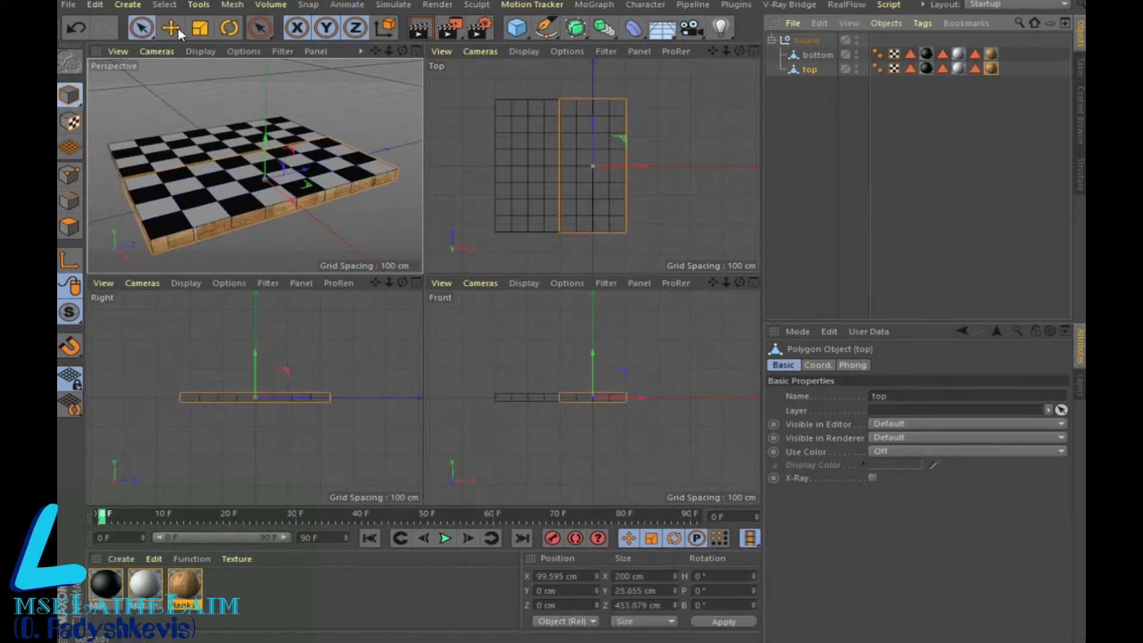
left_click(172, 29)
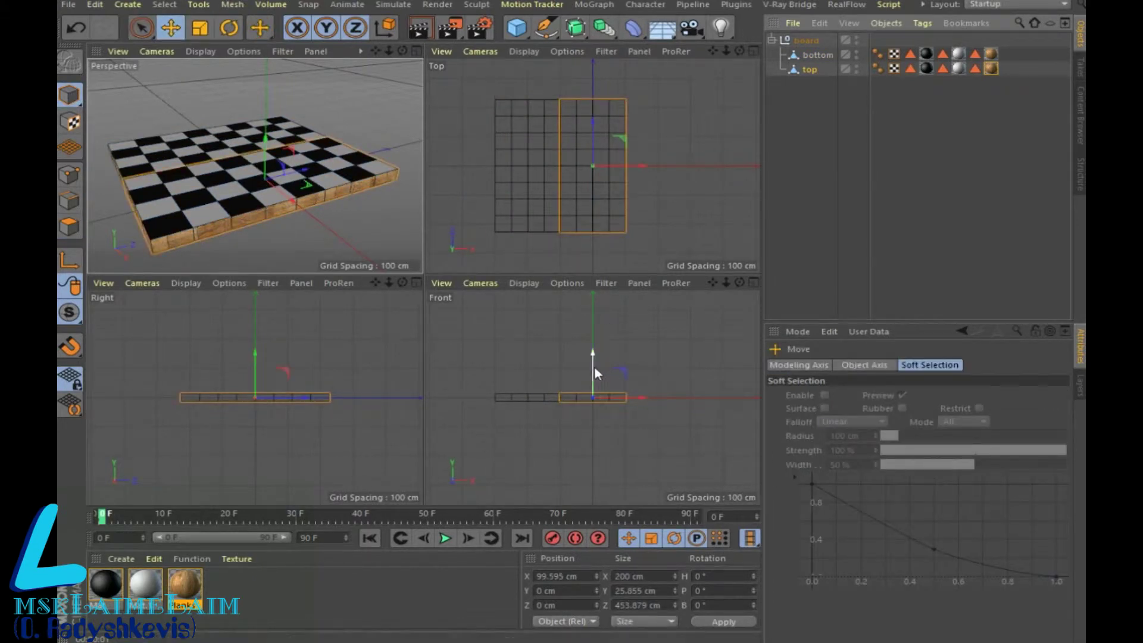
mouse_move(594, 369)
left_mouse_down()
mouse_move(597, 344)
mouse_move(607, 357)
mouse_move(585, 381)
mouse_move(614, 406)
mouse_move(645, 408)
mouse_move(594, 370)
left_mouse_up()
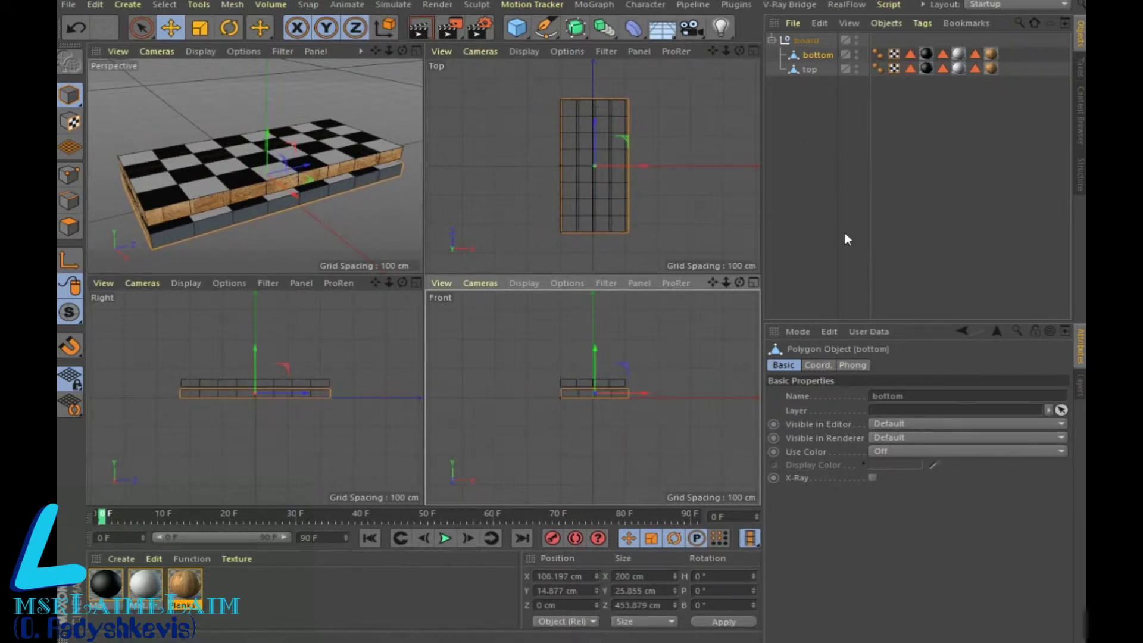
left_click(824, 363)
type("180")
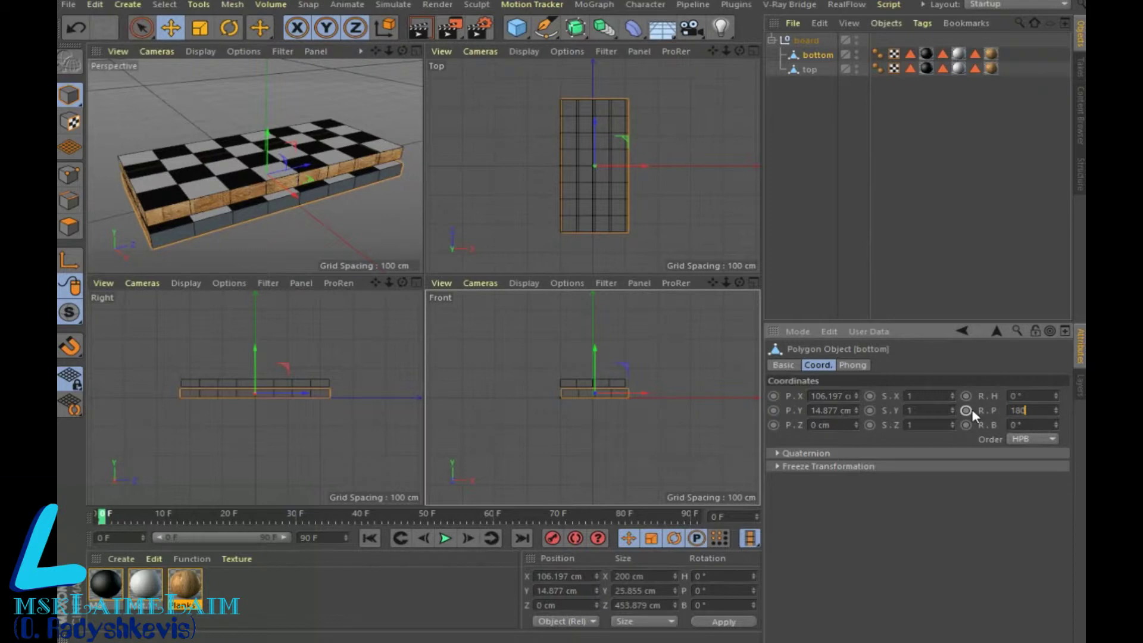
- Flip the bottom half to 180° on R.P and view its edges in a maximized Perspective view
key("Return")
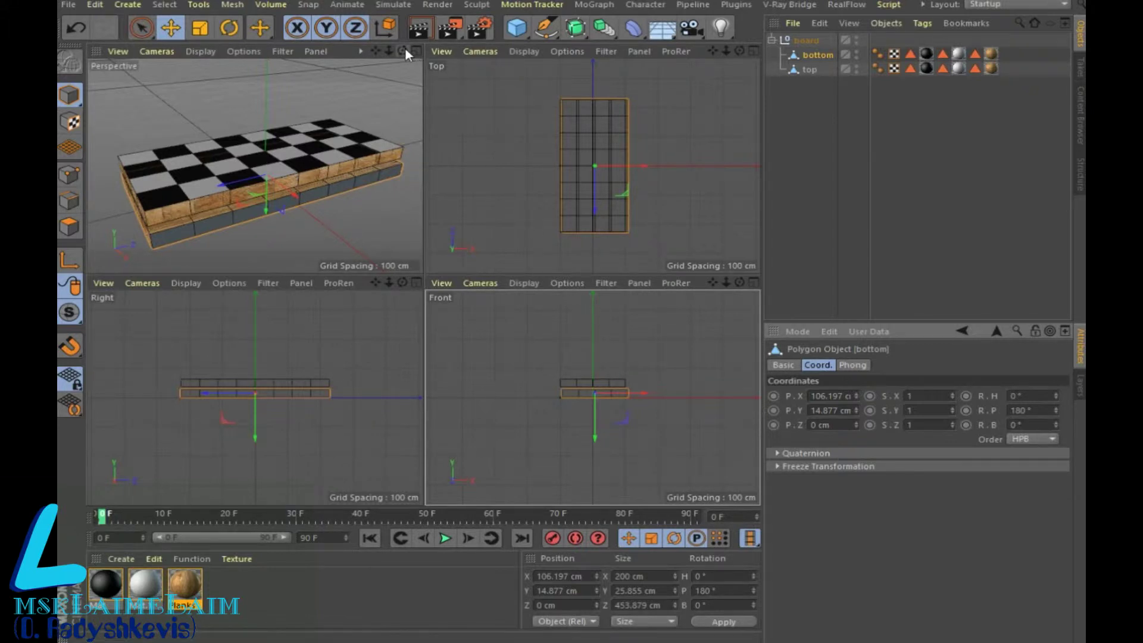
key("F1")
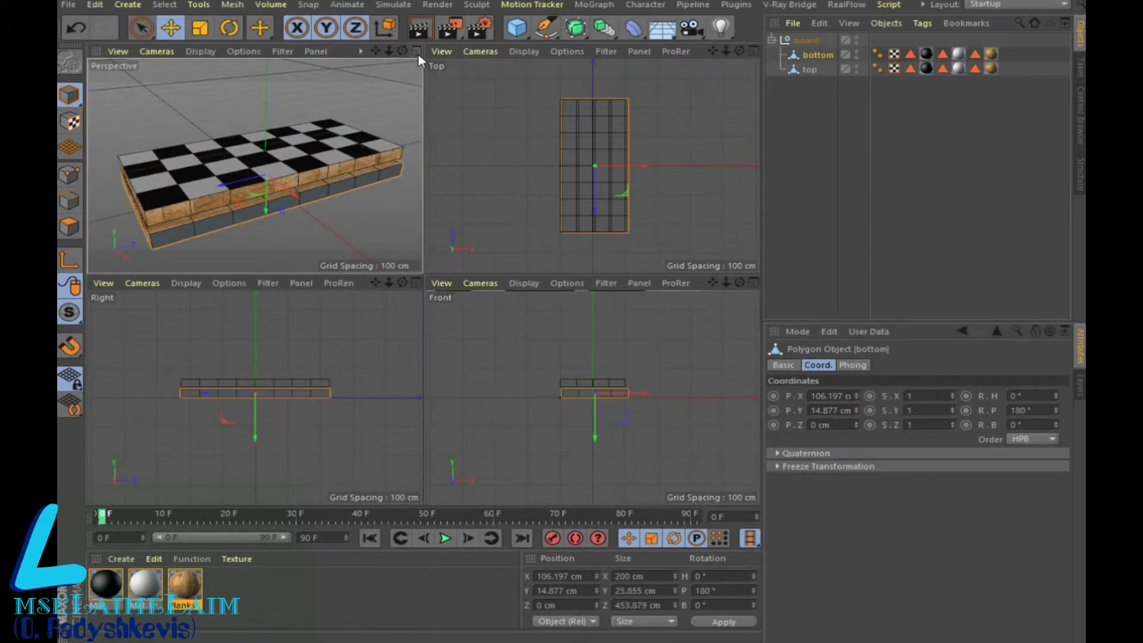
left_click(417, 52)
left_click_drag(739, 51, 703, 89)
left_click_drag(424, 280, 423, 280, "alt")
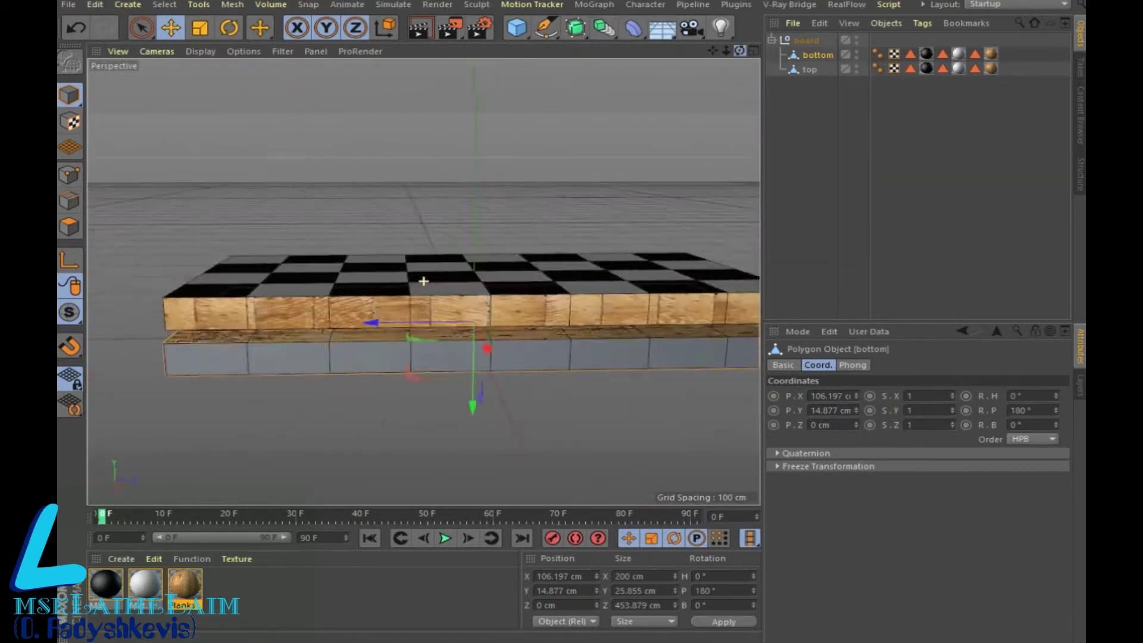
left_click_drag(739, 50, 709, 87)
- Select the bottom half's side polygons and apply the Planks wood material to them
left_click(69, 227)
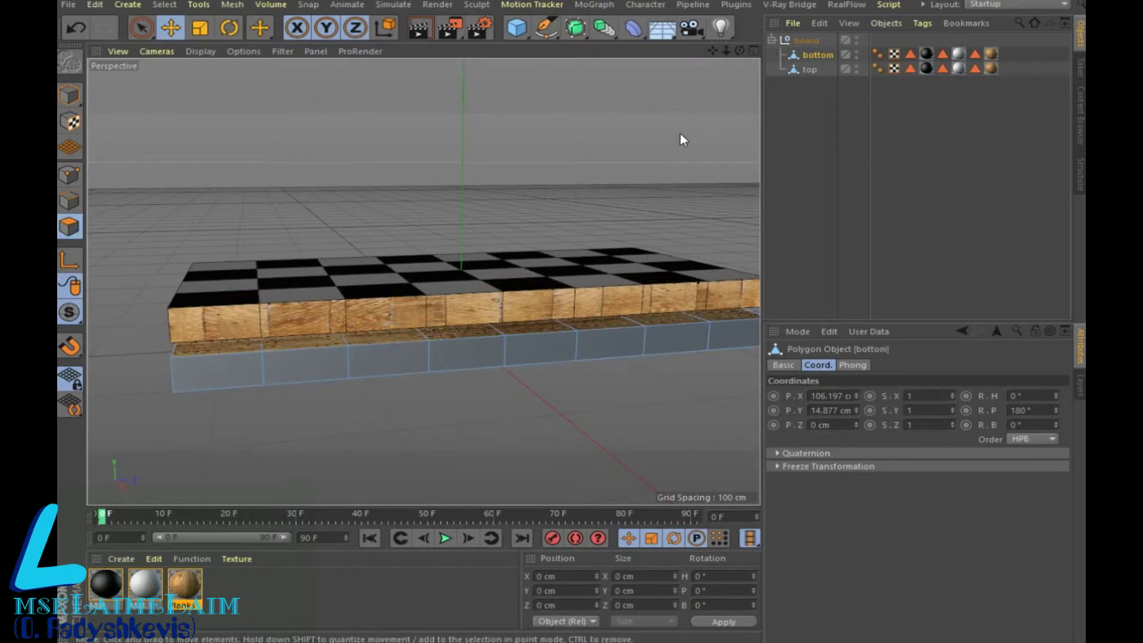
left_click(143, 27)
left_click_drag(202, 376, 740, 337)
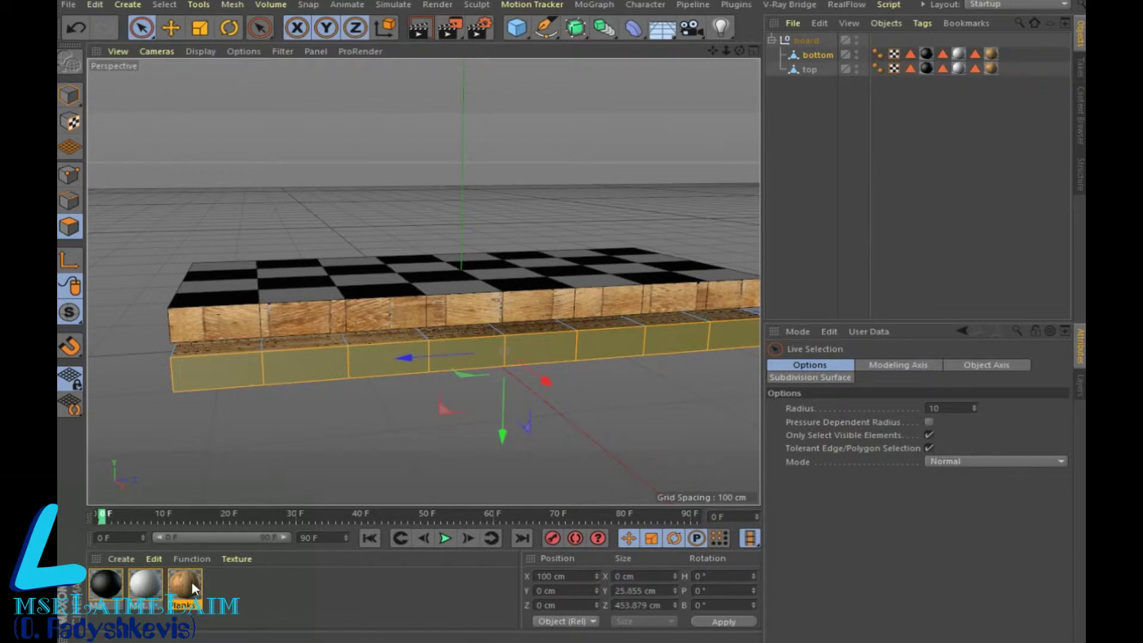
left_click_drag(192, 582, 335, 371)
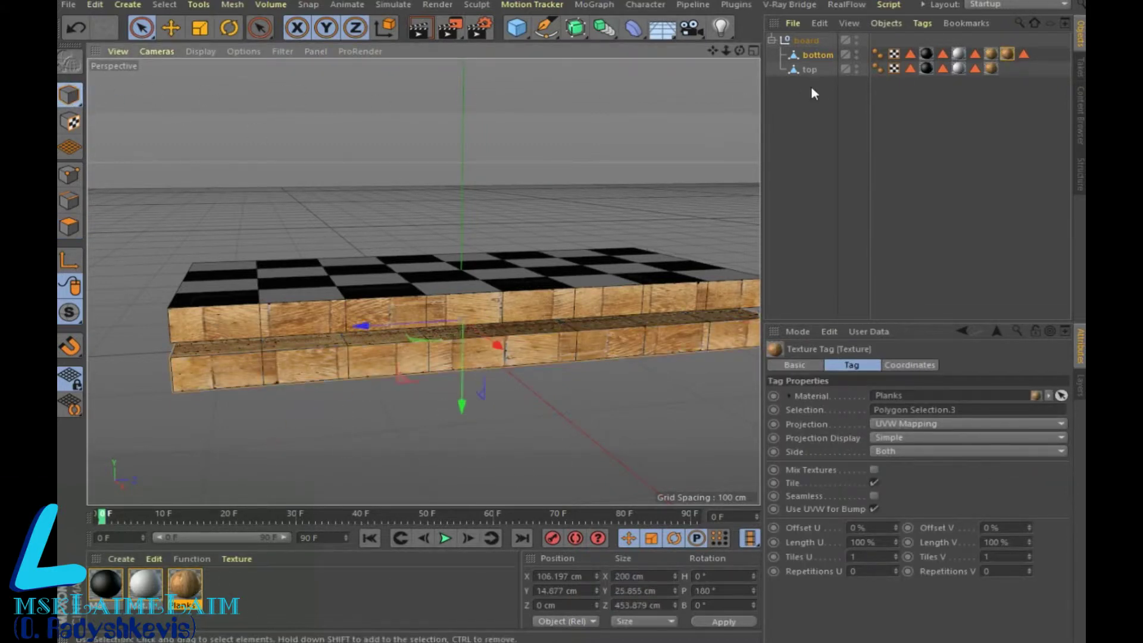
middle_click(657, 301)
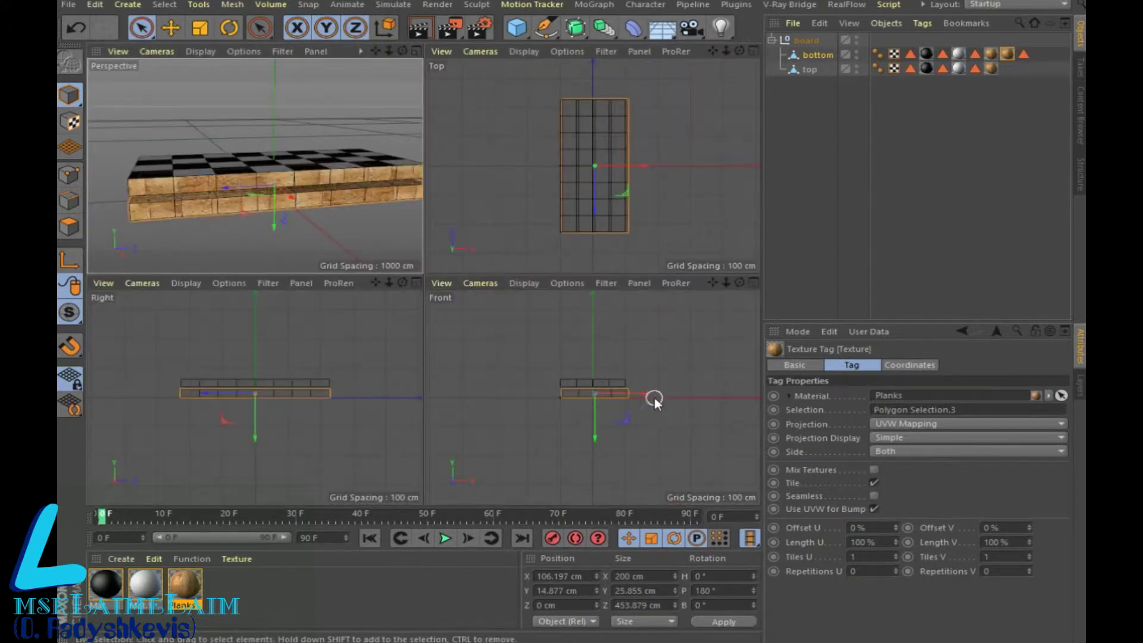
- In the maximized Front view, shift the bottom half left on X to align it
left_click(753, 283)
scroll(562, 371, "up", 3)
scroll(524, 337, "up", 3)
left_click_drag(712, 51, 709, 49)
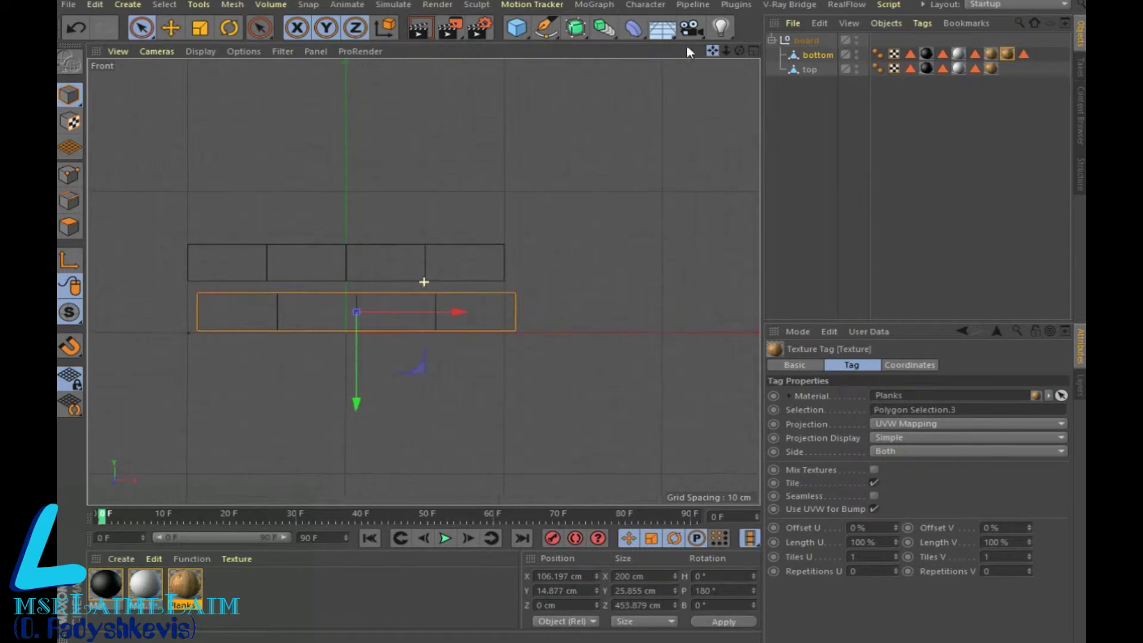
left_click(171, 28)
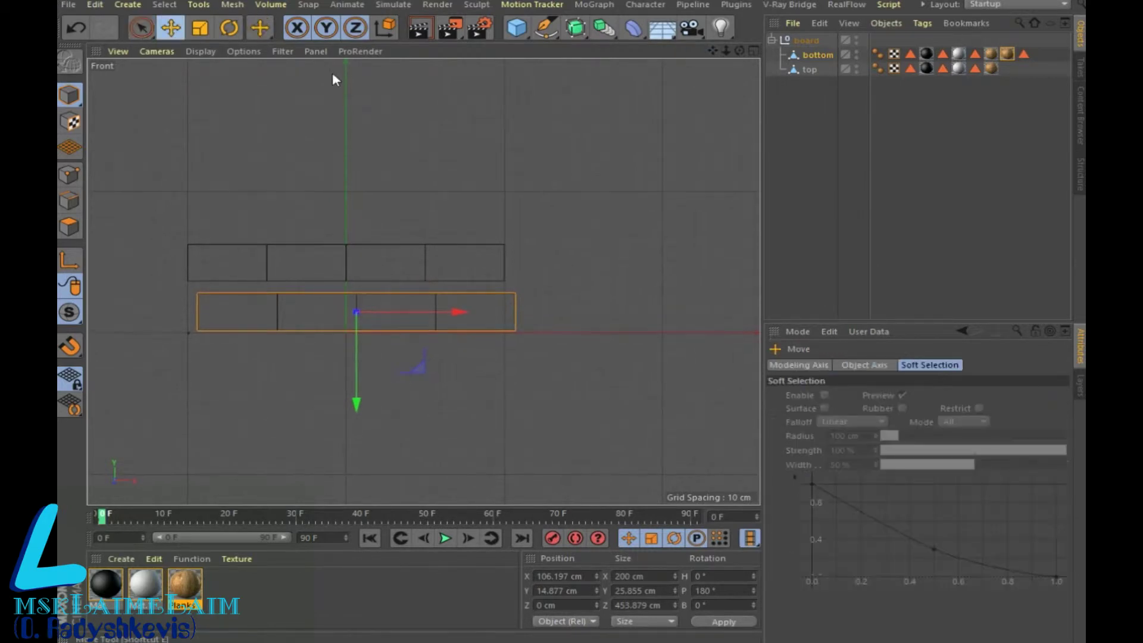
left_click(809, 71)
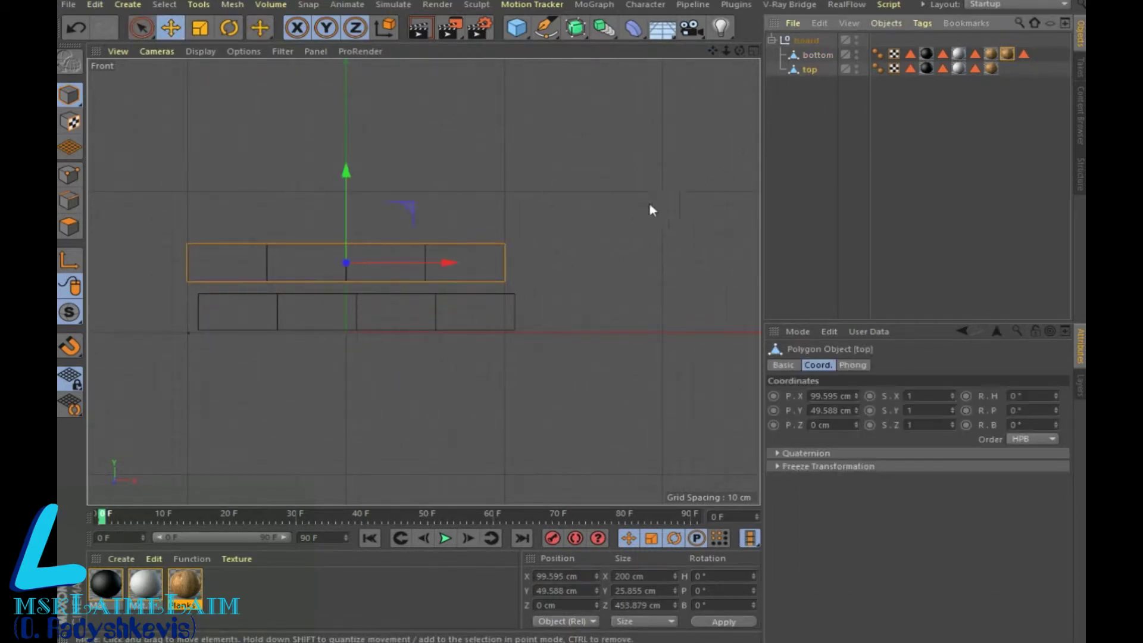
left_click(813, 54)
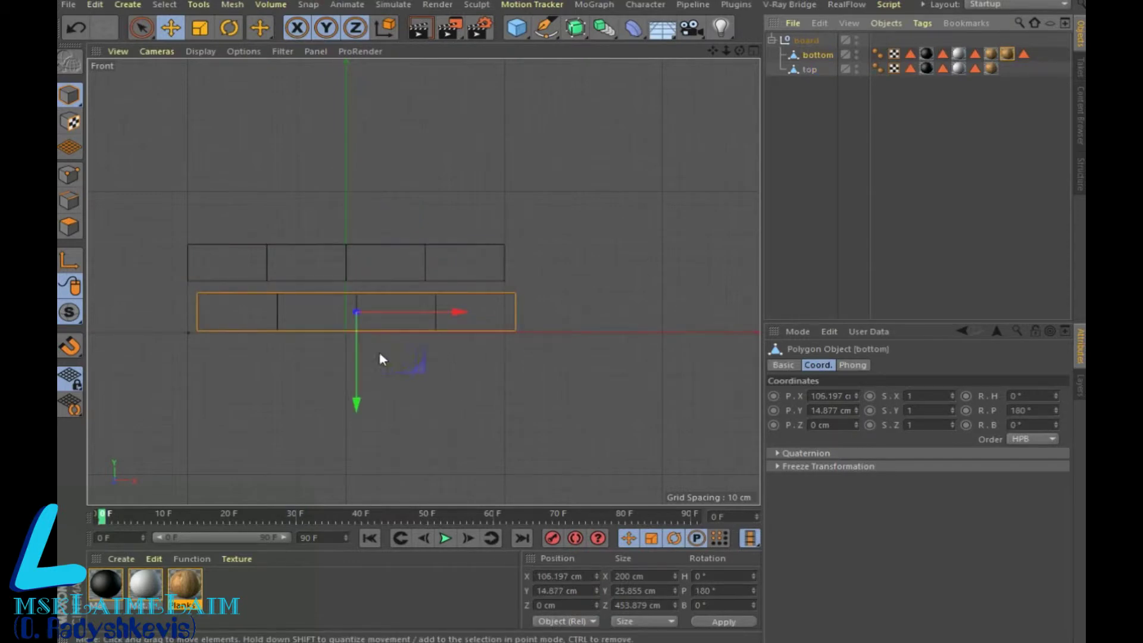
left_click_drag(416, 310, 408, 310)
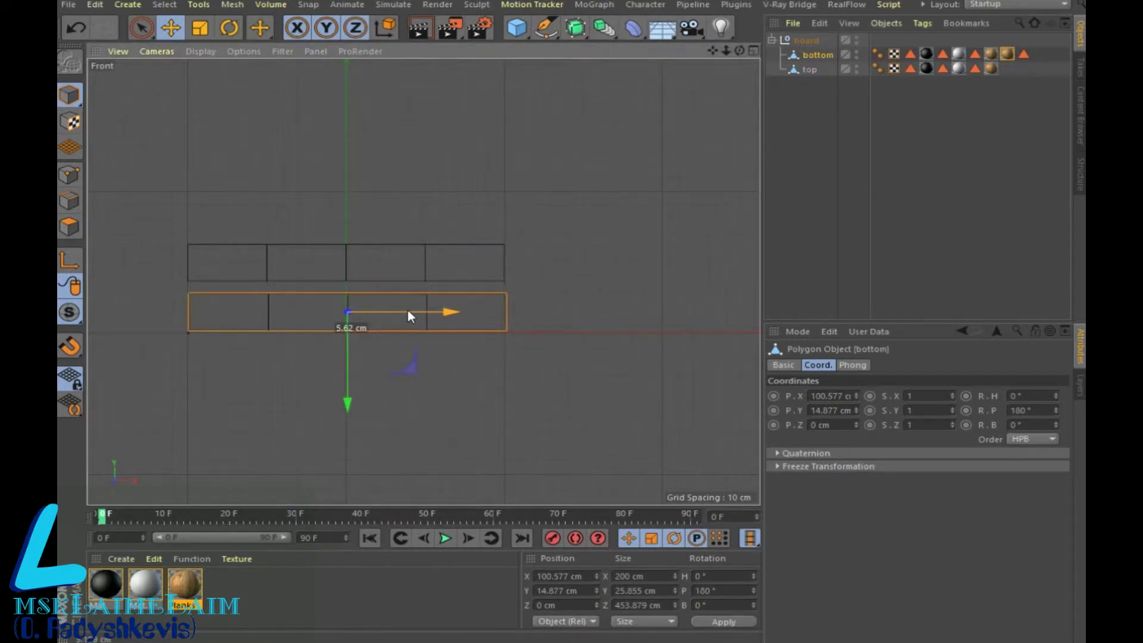
left_click_drag(347, 405, 347, 406)
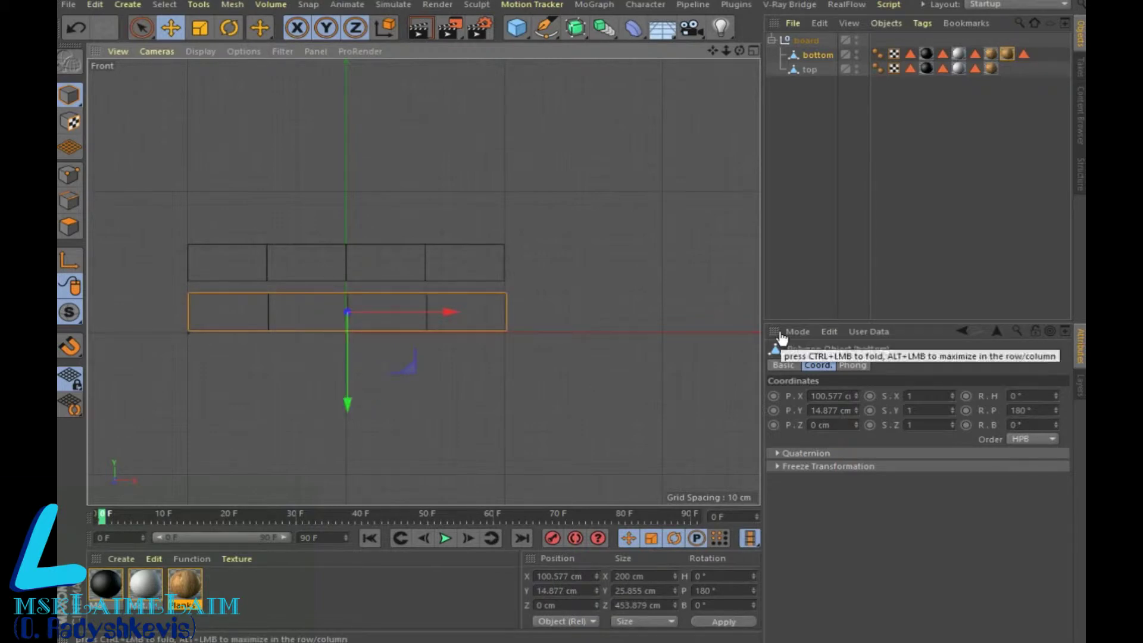
- Lower the top half onto the bottom half and nudge it right to X 100.515 cm
left_click(813, 68)
left_click_drag(347, 173, 362, 179)
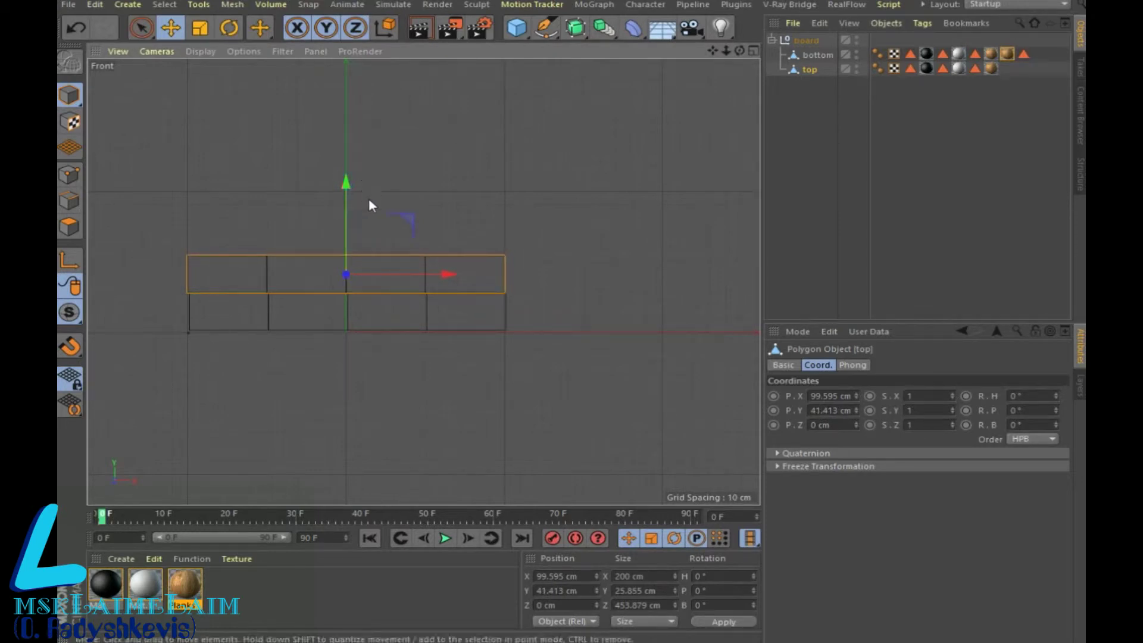
scroll(425, 254, "up", 2)
middle_click_drag(421, 281, 541, 282)
left_click_drag(499, 294, 502, 291)
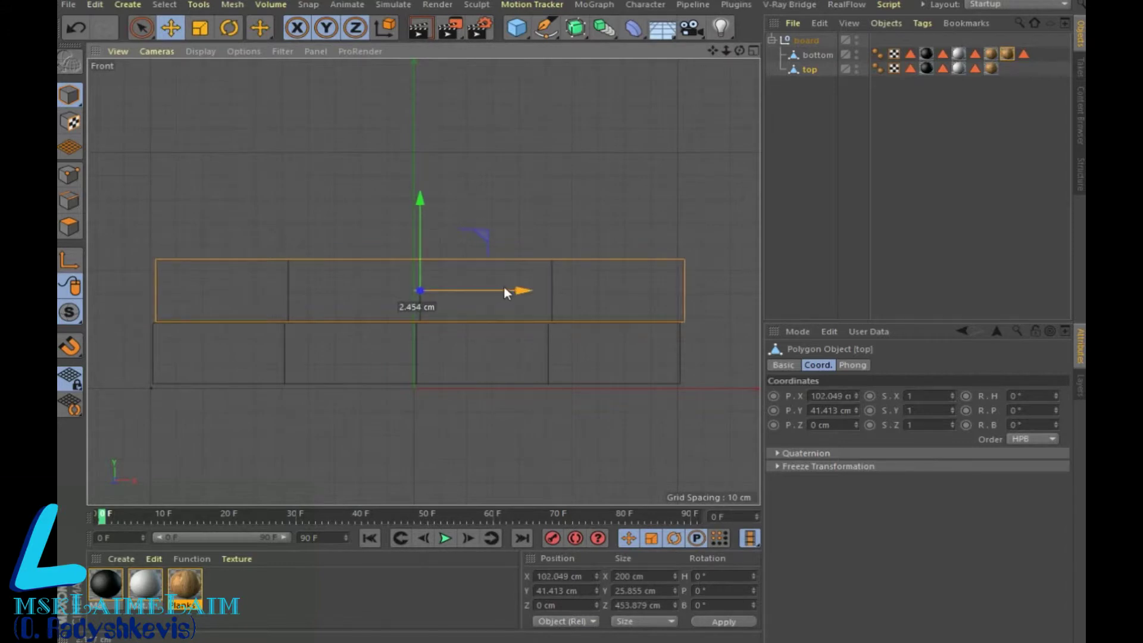
left_click(605, 200)
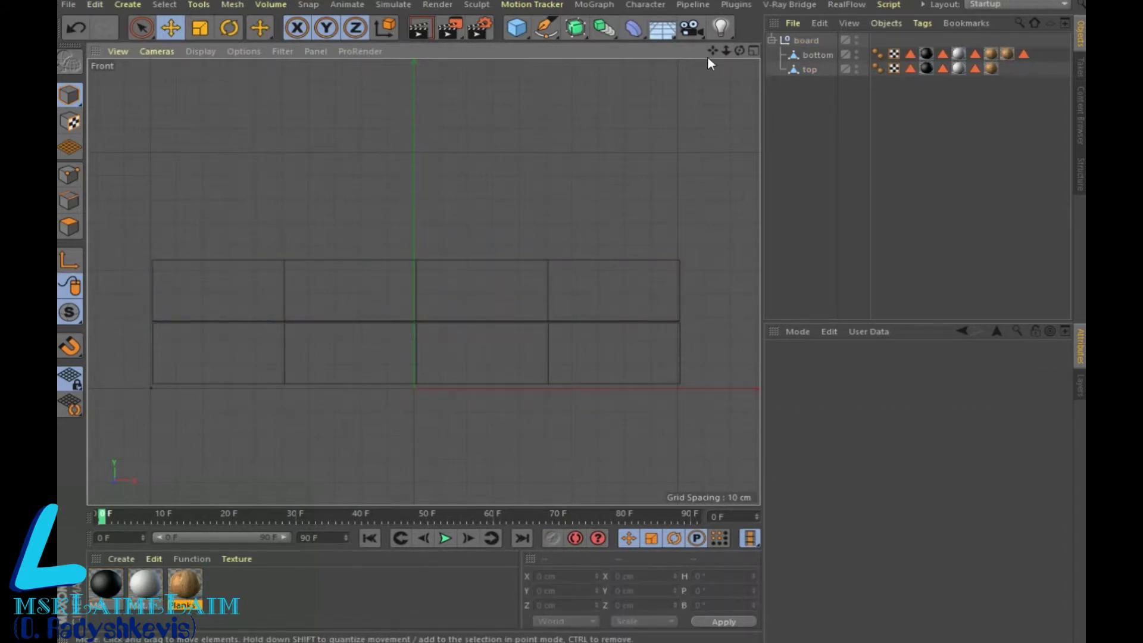
left_click(753, 50)
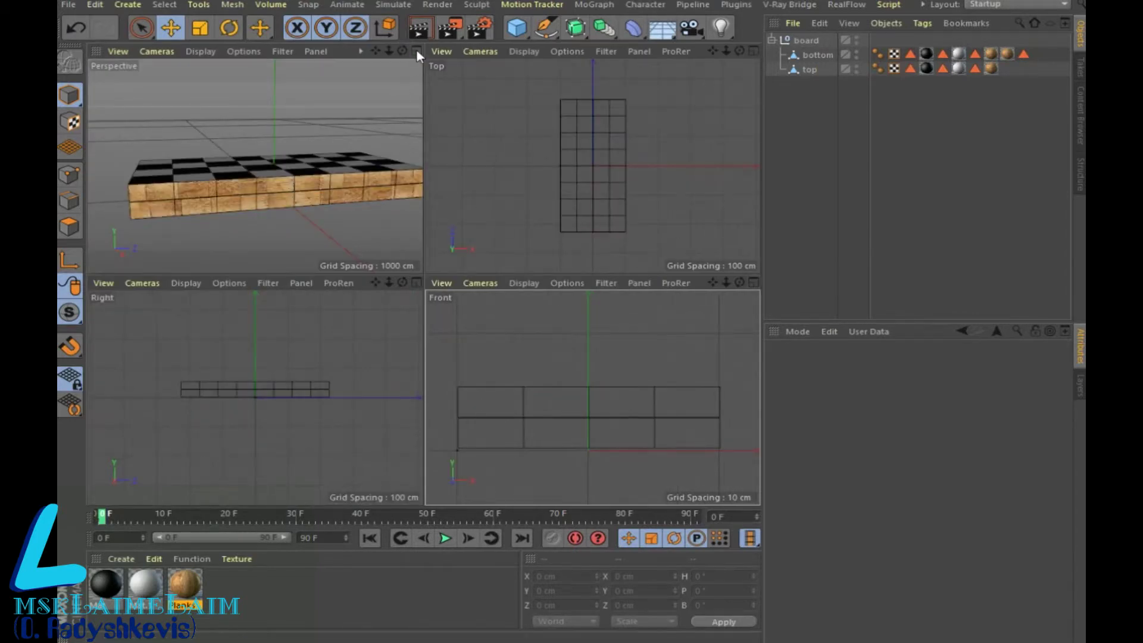
left_click(416, 50)
mouse_move(740, 50)
left_mouse_down()
mouse_move(739, 77)
mouse_move(739, 56)
left_mouse_up()
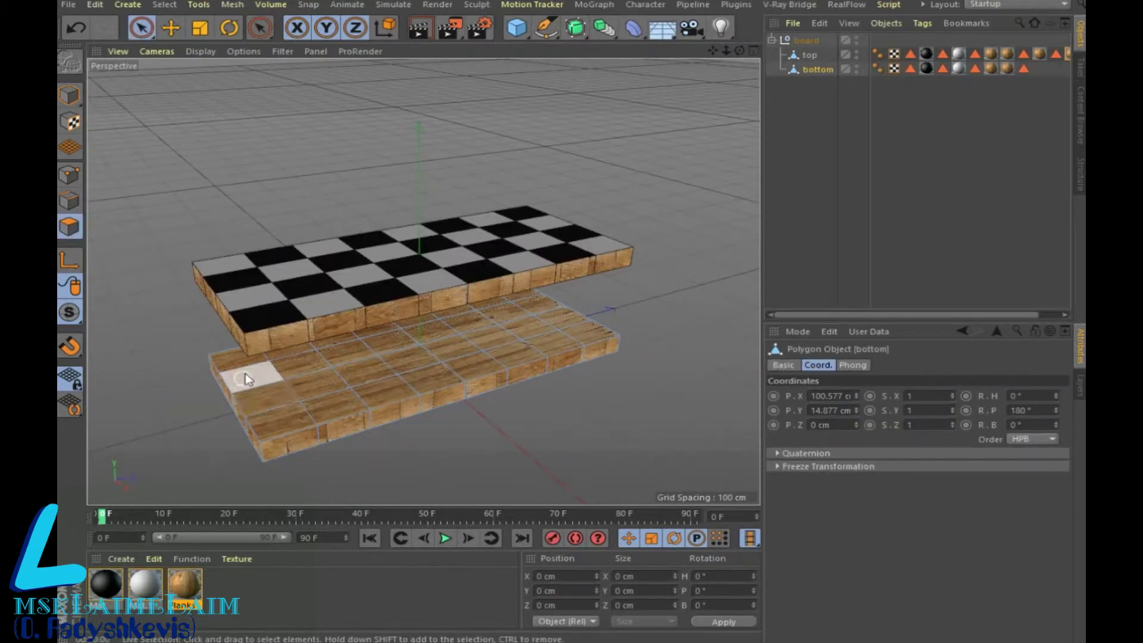
- Inset the bottom board's face 5 cm with Extrude Inner, then extrude it 20 cm down into a recess
left_click_drag(237, 366, 294, 362)
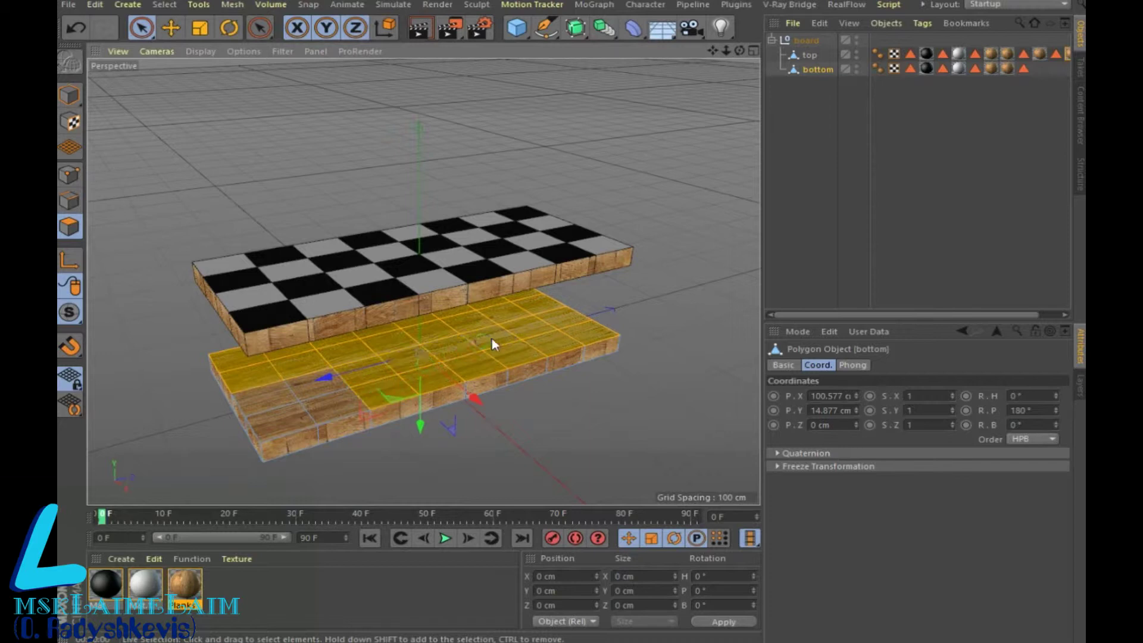
right_click(284, 407)
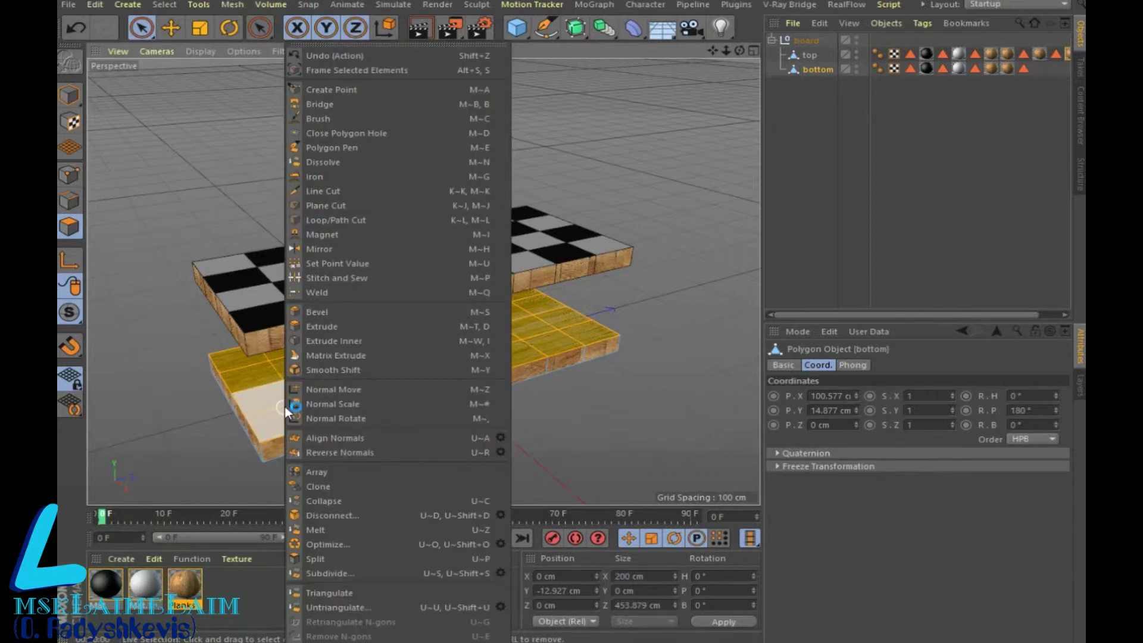
left_click(351, 341)
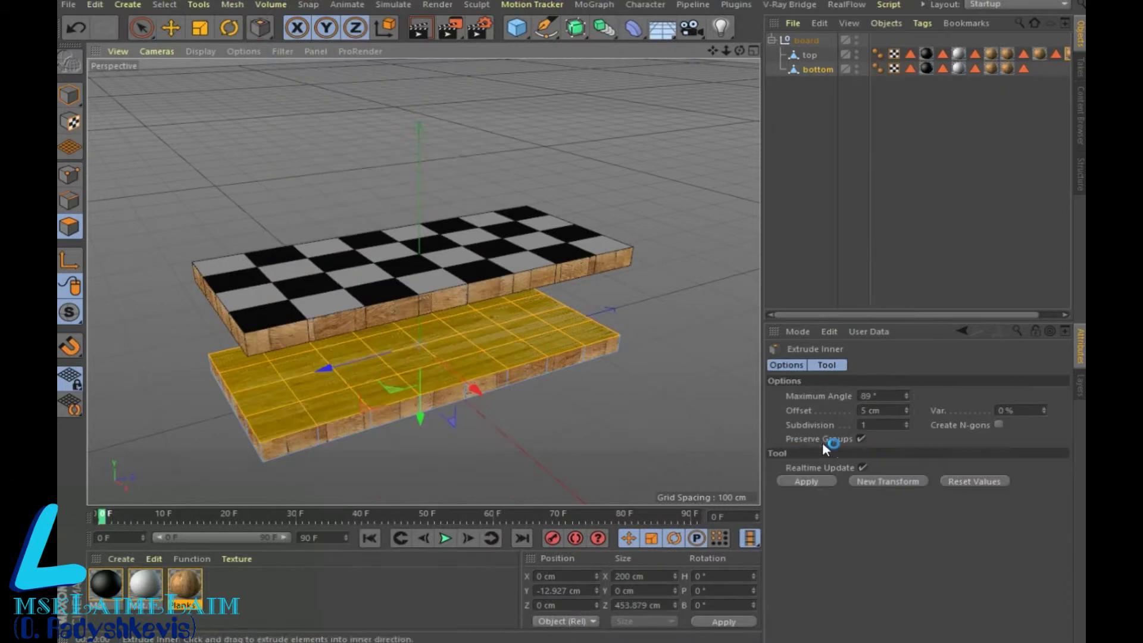
left_click(816, 484)
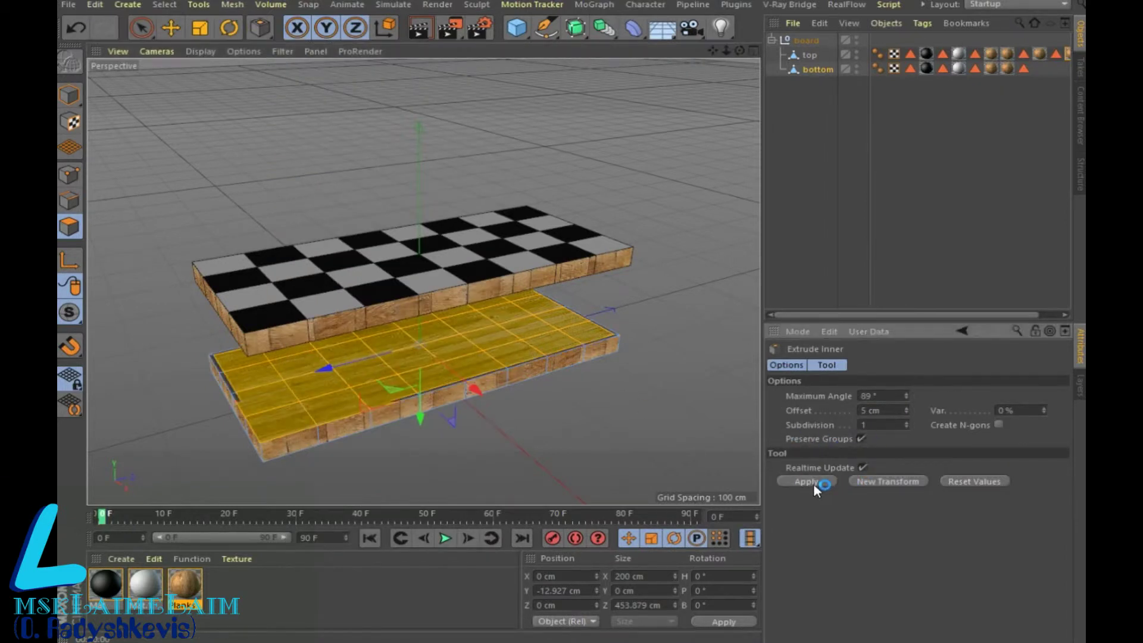
right_click(465, 360)
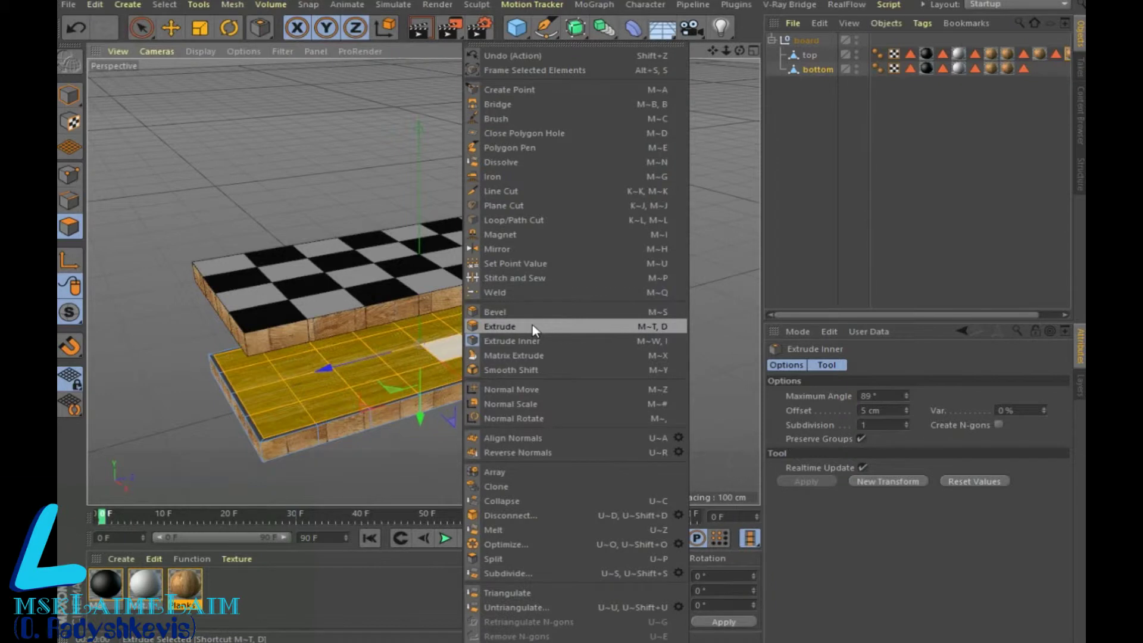
left_click(533, 326)
left_click(809, 539)
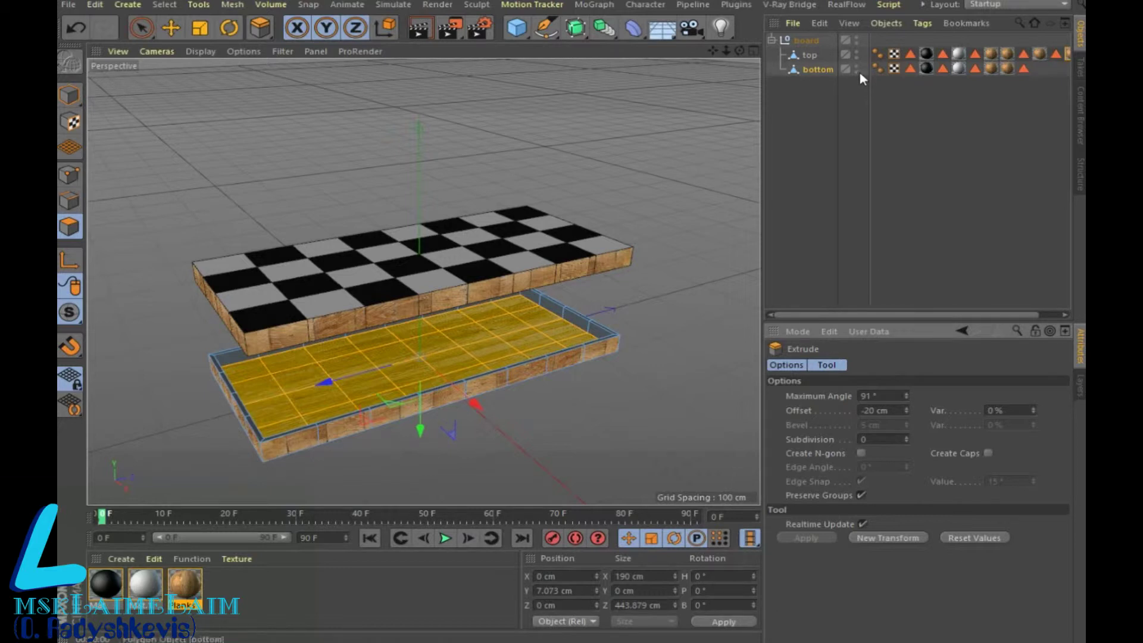
- Hide the top board and select the rim polygons along the tray's near edge
double_click(857, 54)
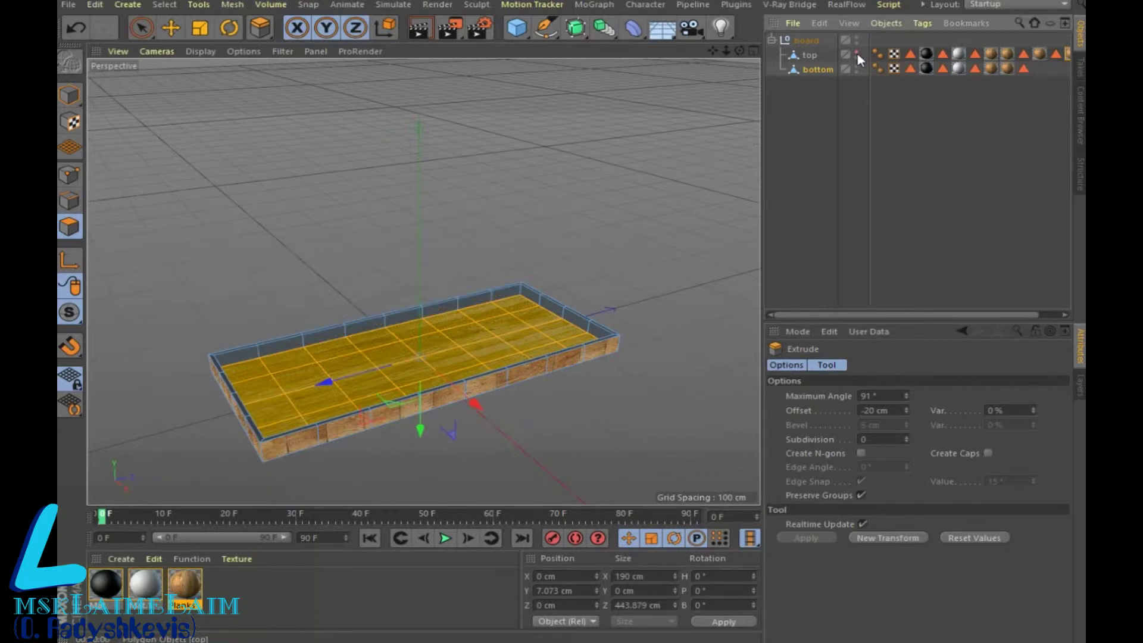
left_click_drag(655, 237, 667, 137, "alt")
scroll(666, 140, "up", 3)
scroll(665, 141, "up", 2)
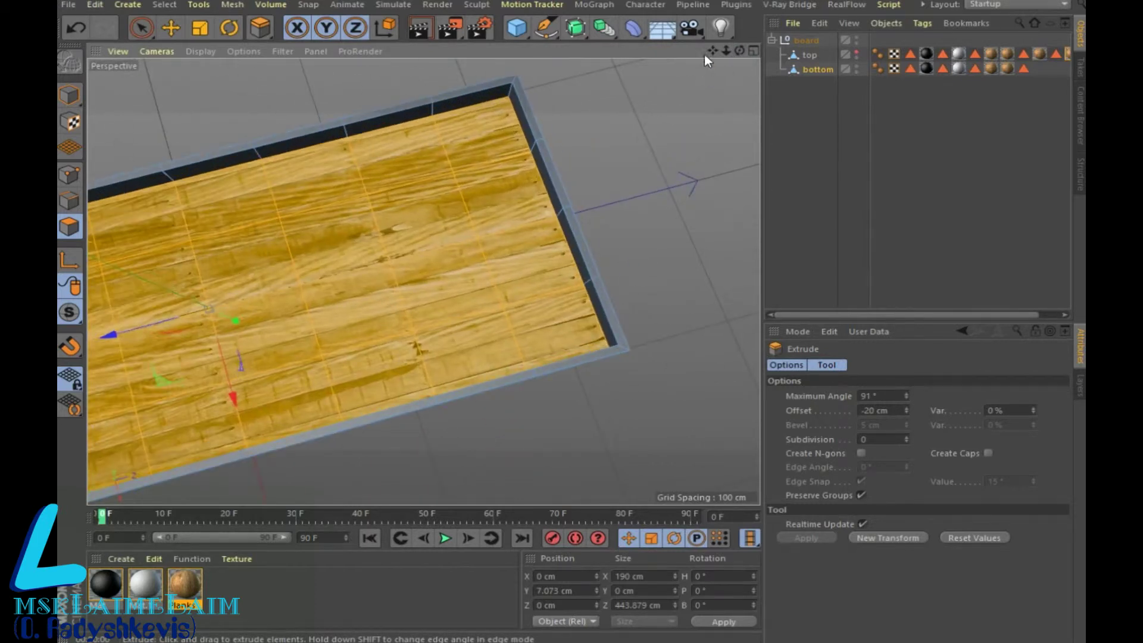
left_click_drag(705, 55, 282, 292, "alt")
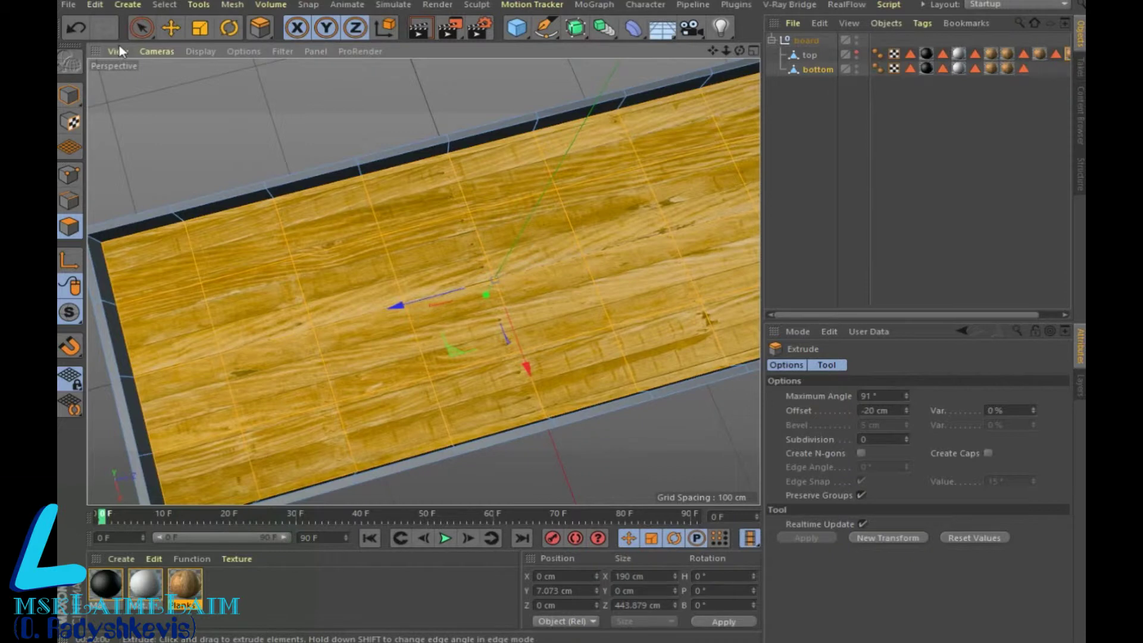
left_click(138, 28)
mouse_move(134, 224)
left_mouse_down()
mouse_move(595, 130)
mouse_move(541, 133)
mouse_move(681, 94)
mouse_move(727, 69)
mouse_move(712, 48)
mouse_move(570, 111)
mouse_move(423, 143)
mouse_move(547, 123)
mouse_move(579, 223)
mouse_move(651, 339)
mouse_move(624, 247)
mouse_move(649, 370)
mouse_move(291, 463)
mouse_move(371, 458)
left_mouse_up()
mouse_move(667, 108)
left_mouse_down("alt")
mouse_move(229, 225)
mouse_move(152, 262)
mouse_move(161, 362)
mouse_move(191, 447)
left_mouse_up("alt")
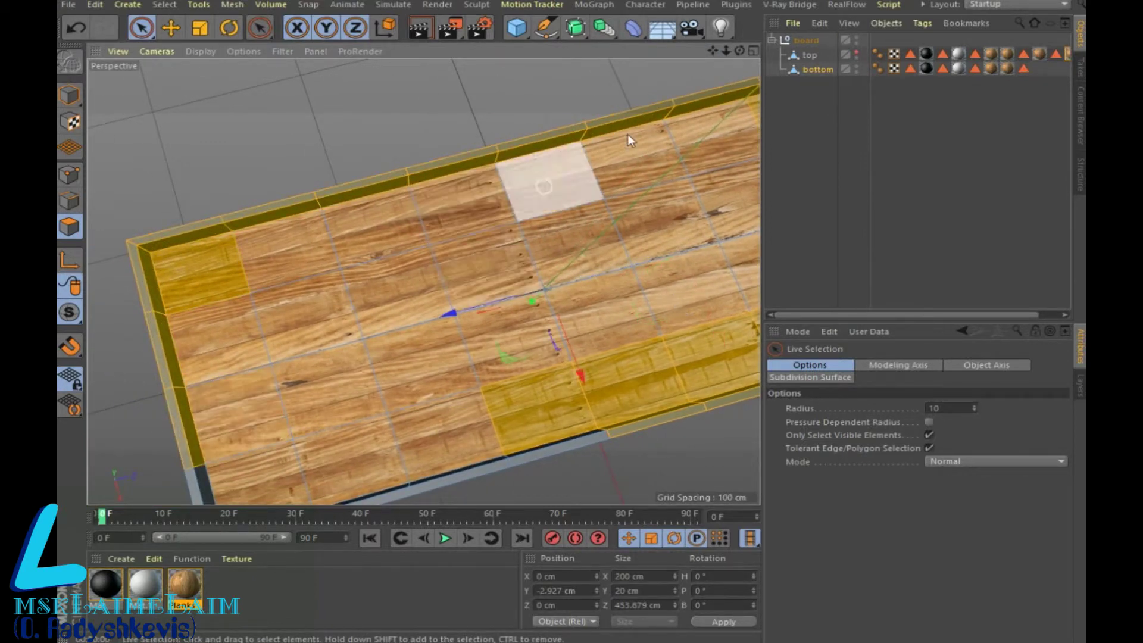
- Select the tray's left rim, left side strip and front side strip polygons
left_click_drag(714, 50, 701, 28)
left_click_drag(423, 282, 316, 341)
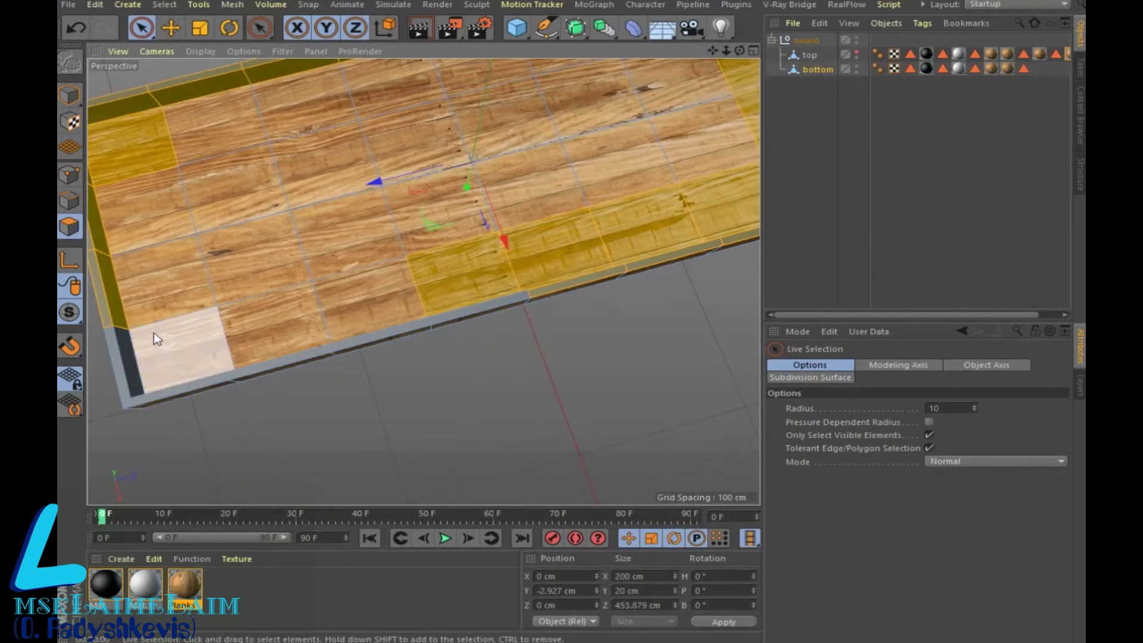
mouse_move(114, 326)
left_mouse_down()
mouse_move(131, 376)
mouse_move(390, 330)
left_mouse_up()
left_click_drag(729, 54, 750, 72)
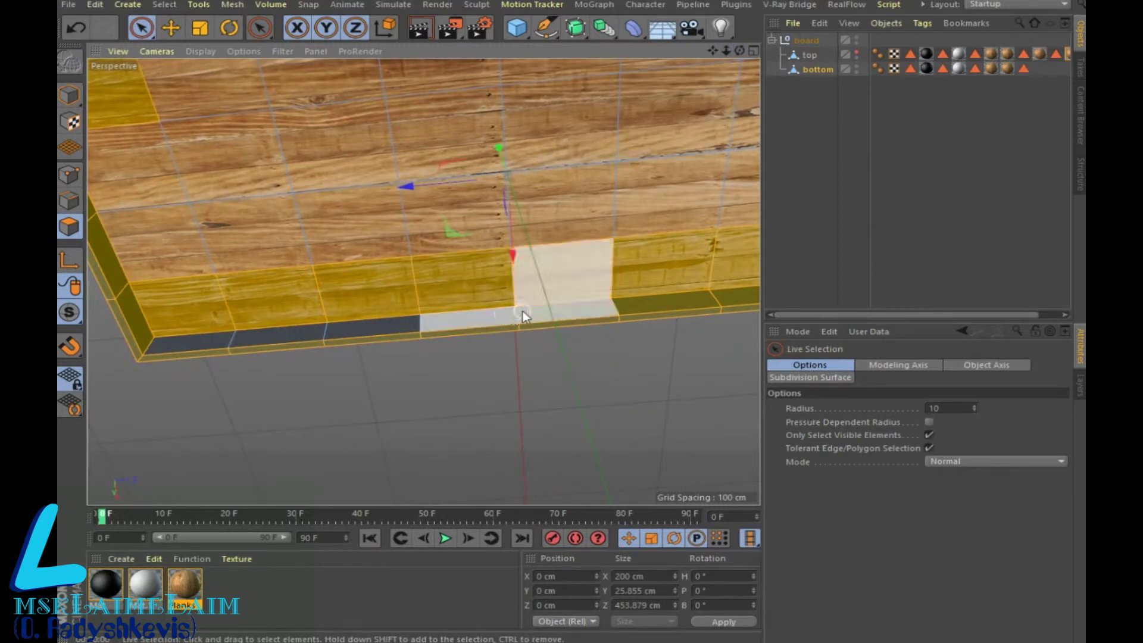
left_click_drag(523, 311, 173, 339, "shift")
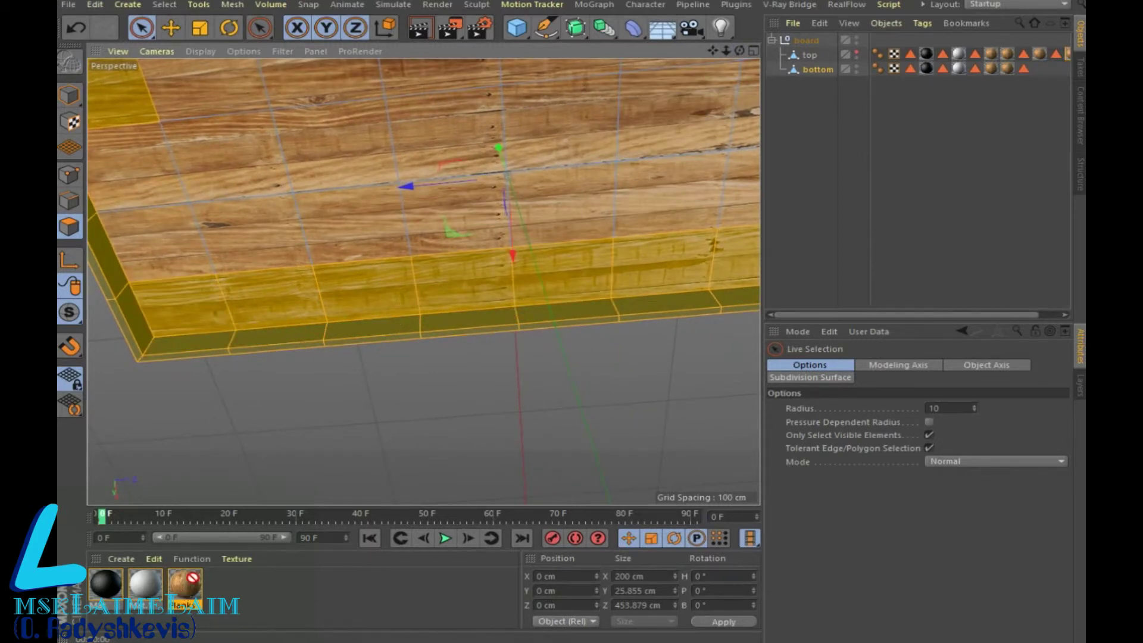
- Apply the Planks wood material to the selected rim and side faces
left_click_drag(192, 578, 309, 332)
scroll(447, 269, "down", 5)
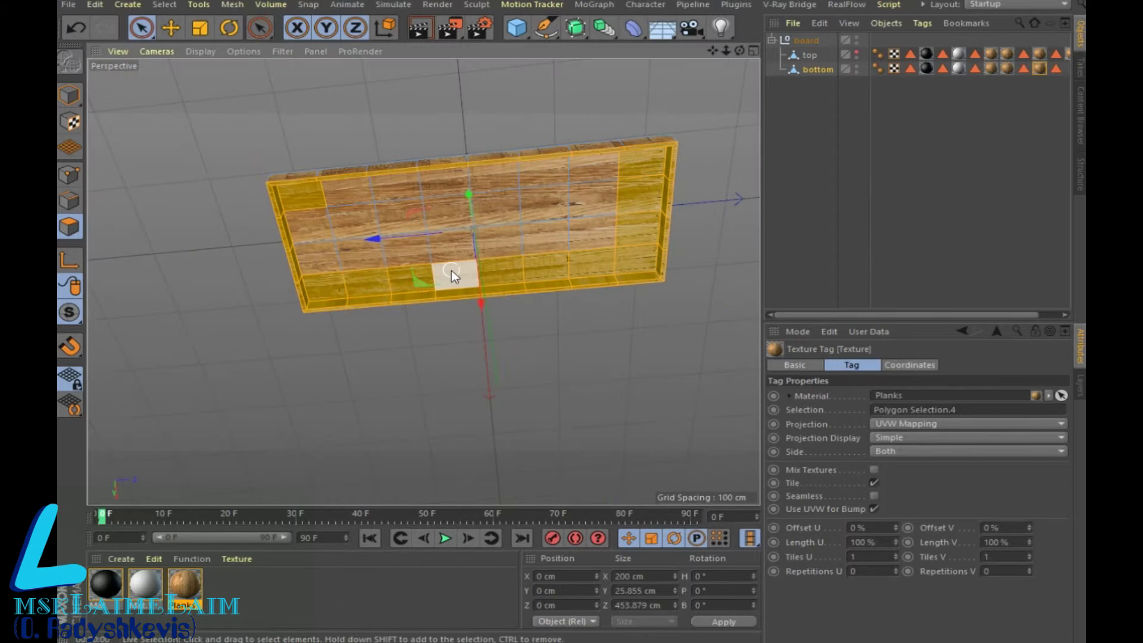
mouse_move(740, 50)
left_mouse_down()
mouse_move(738, 95)
mouse_move(714, 72)
mouse_move(731, 55)
left_mouse_up()
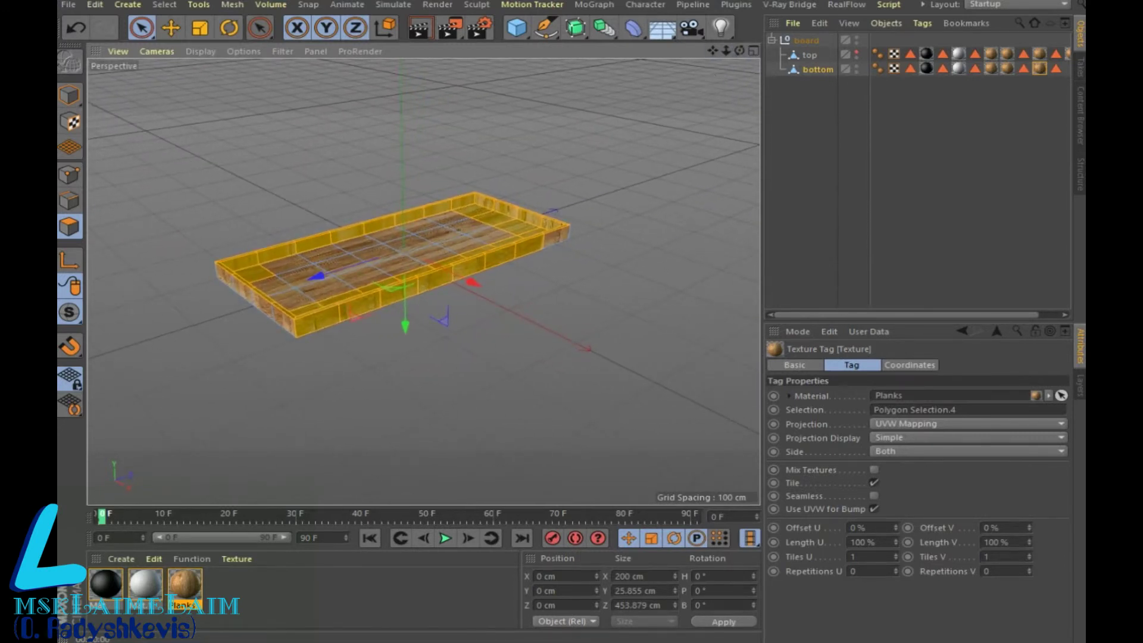
left_click_drag(740, 50, 717, 55)
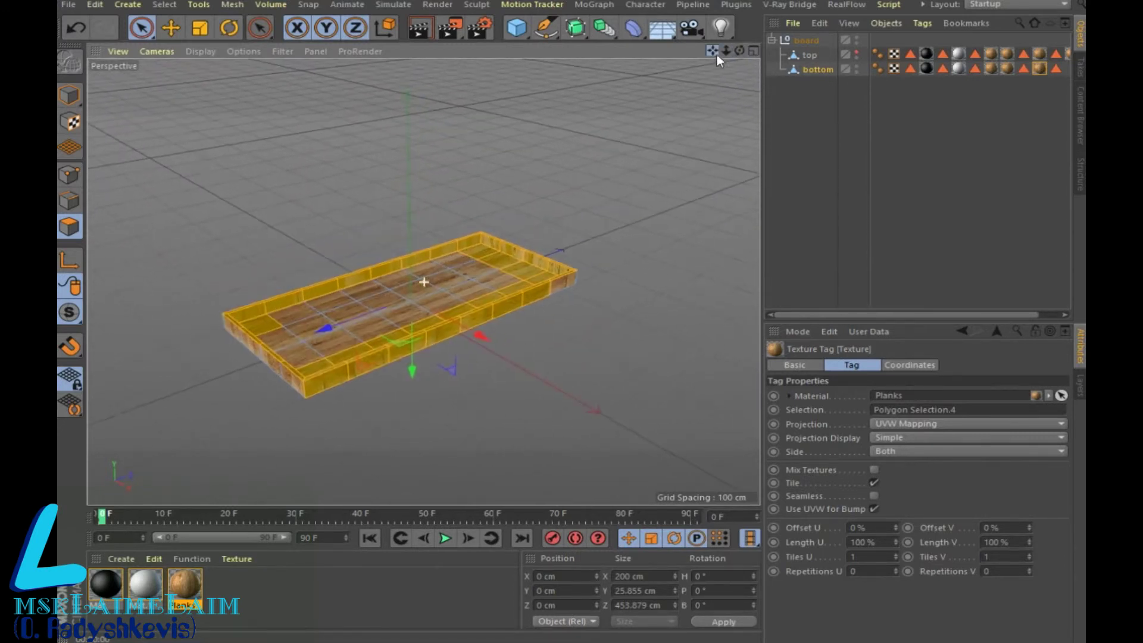
- Unhide the top board and select it with the Move tool in Model mode
left_click(856, 52)
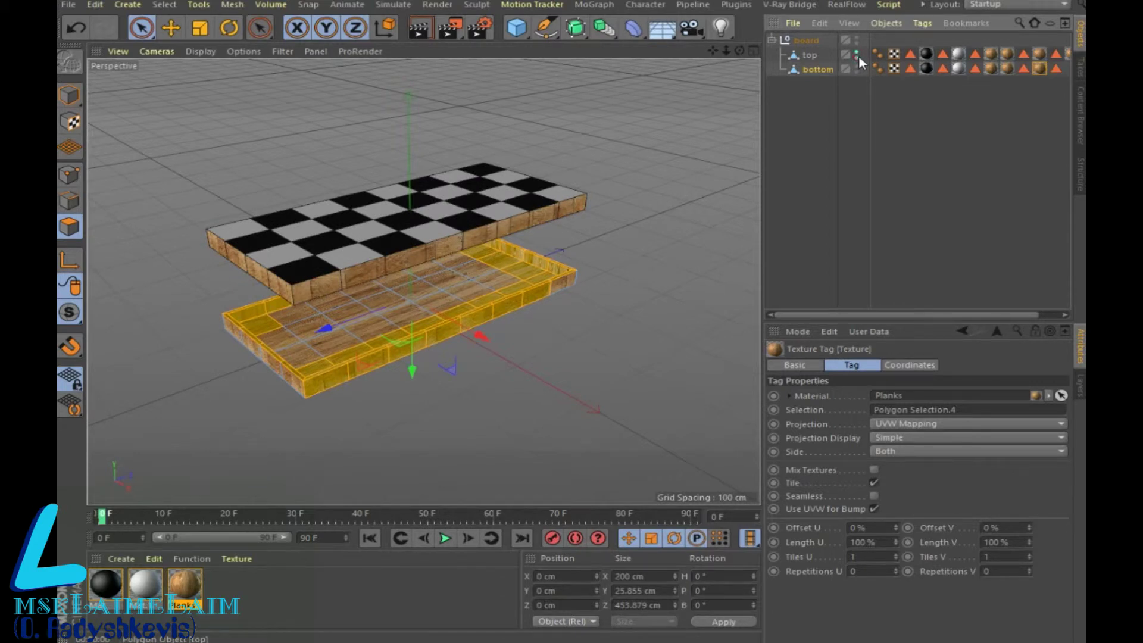
left_click(857, 53)
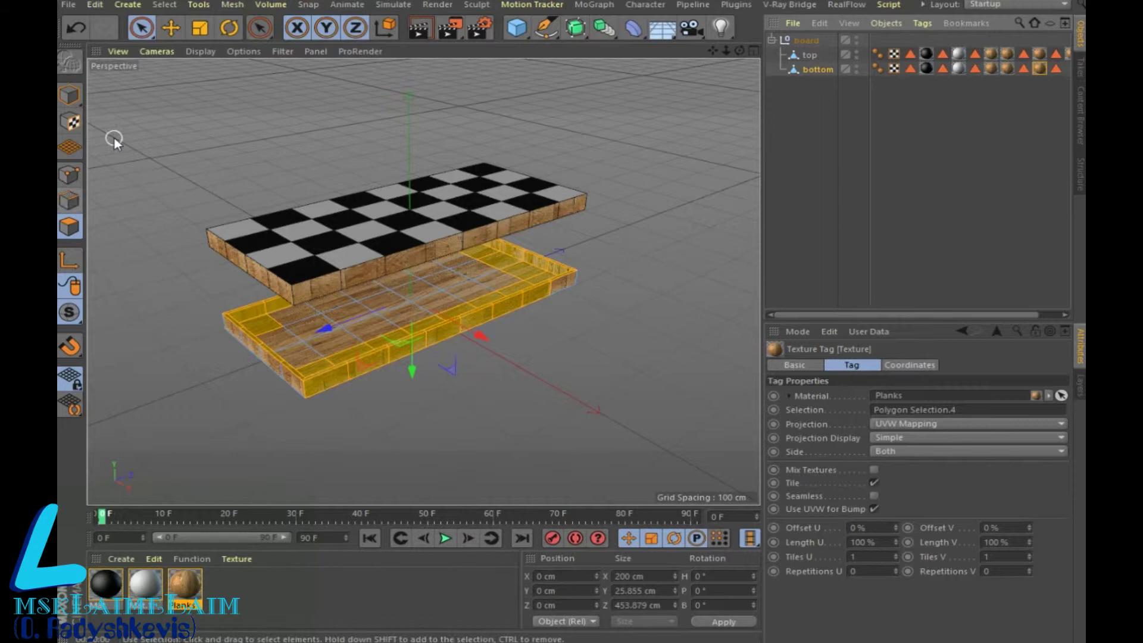
left_click(69, 95)
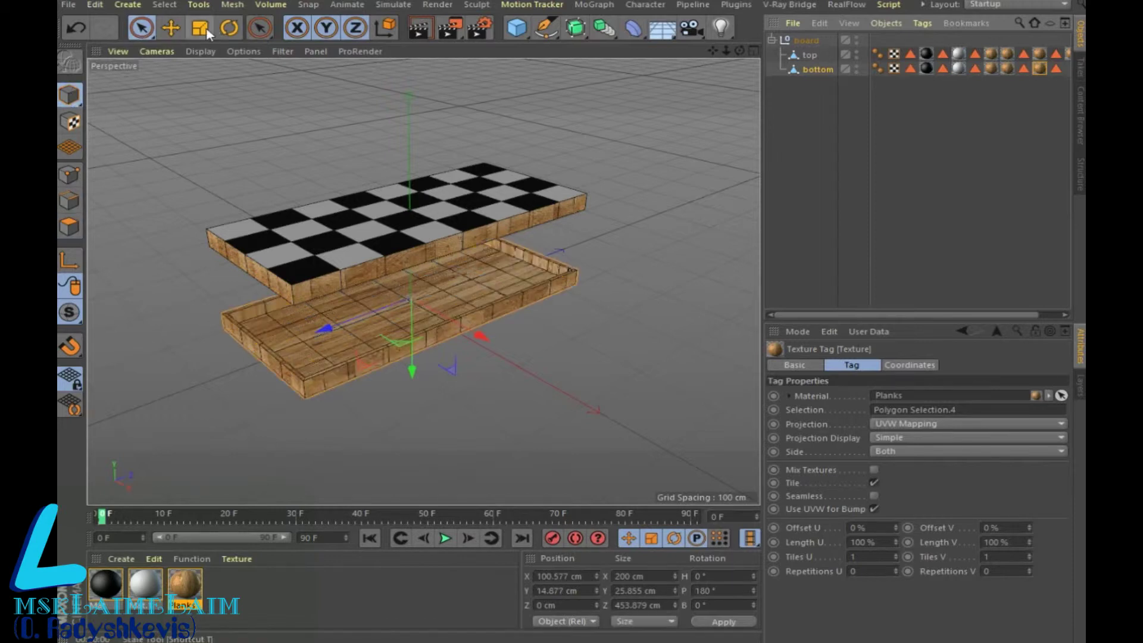
left_click(171, 27)
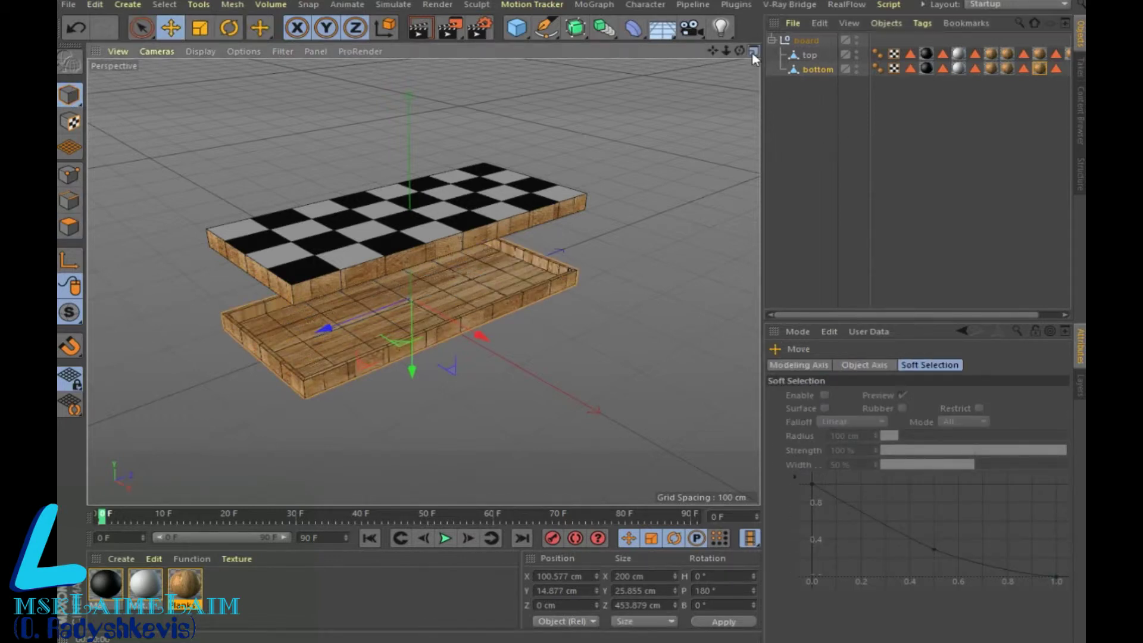
left_click(753, 53)
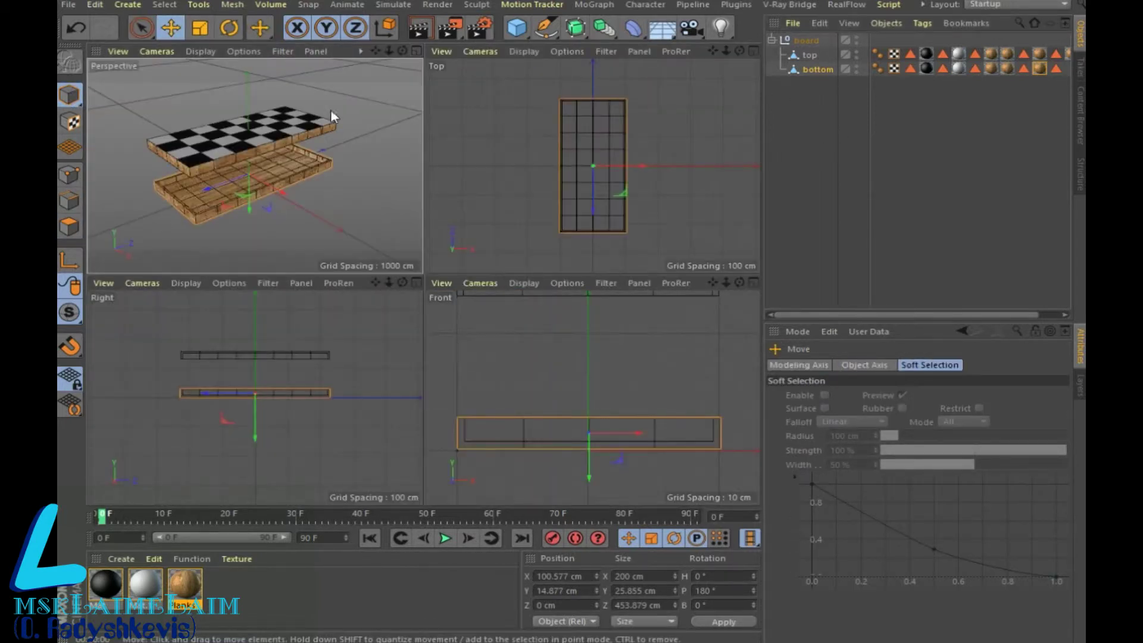
left_click(810, 55)
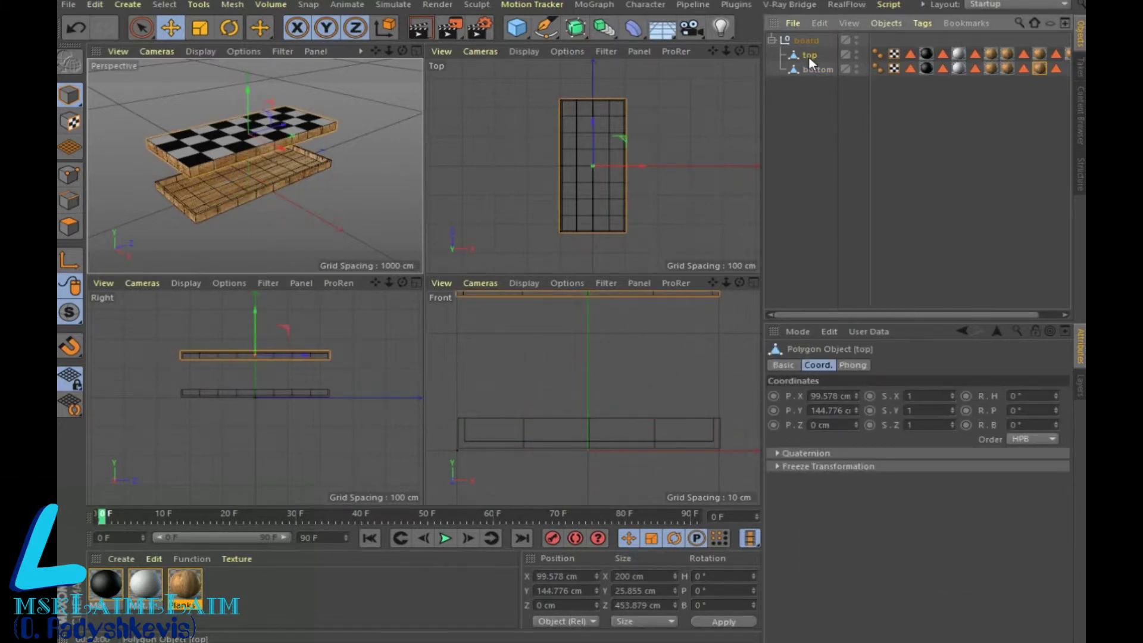
- Lower the top board to Y 44.244 cm in the Front view, closing the box
scroll(595, 299, "down", 2)
scroll(598, 307, "down", 1)
scroll(598, 306, "down", 1)
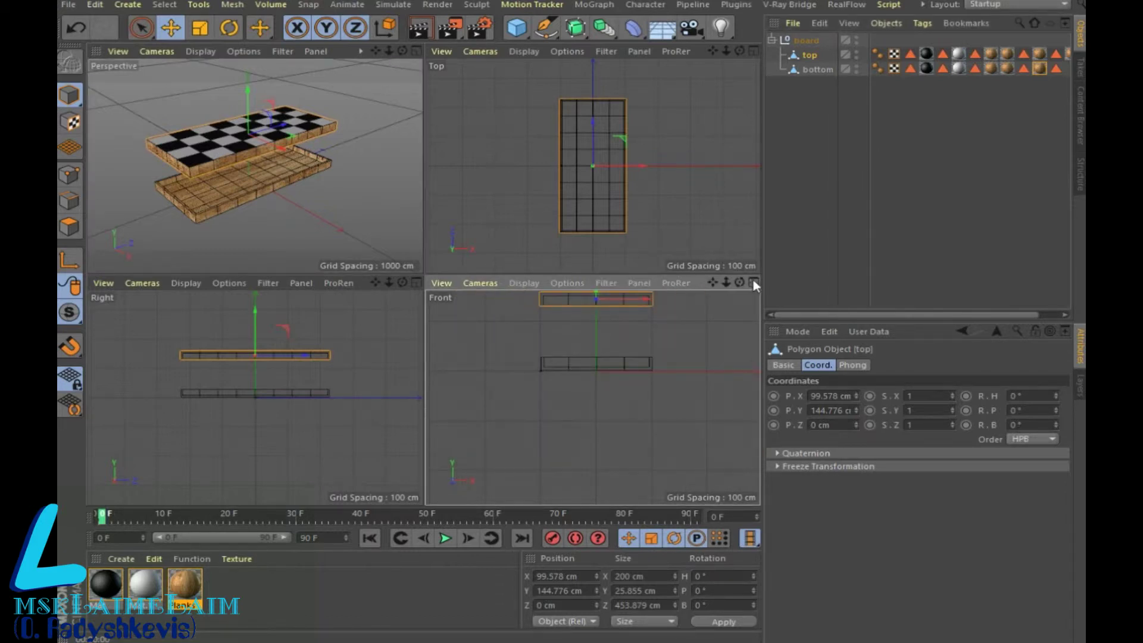
left_click(753, 284)
mouse_move(430, 71)
left_mouse_down()
mouse_move(417, 174)
mouse_move(428, 171)
left_mouse_up()
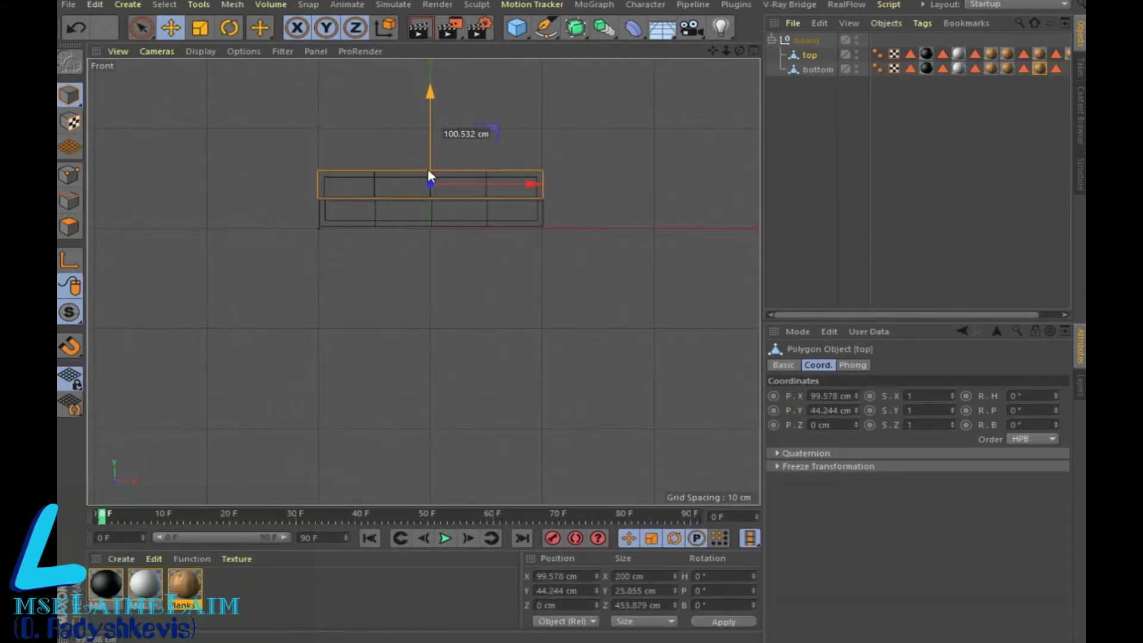
left_click(585, 179)
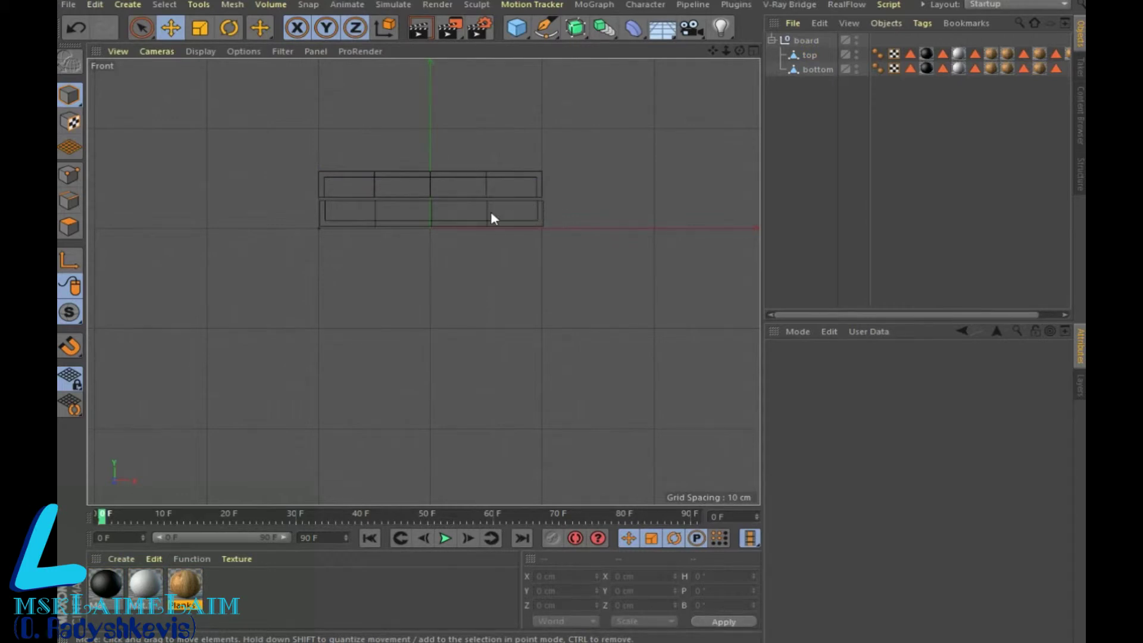
left_click(754, 50)
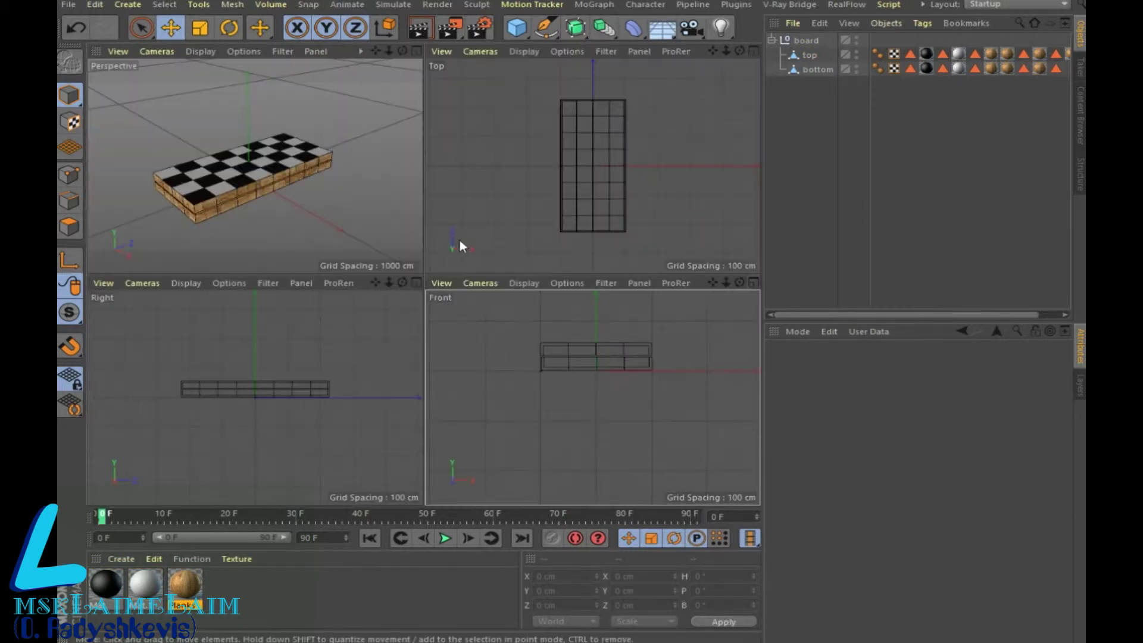
left_click(416, 51)
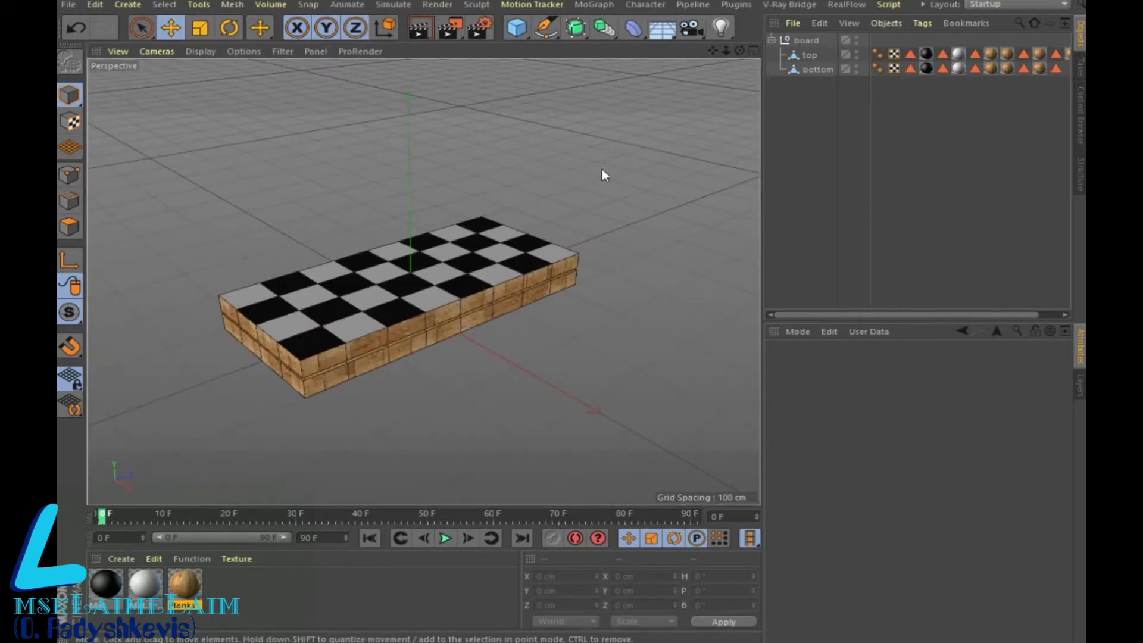
- Add a hinge Connector between the boards and test-play the simulation
left_click(397, 6)
mouse_move(397, 41)
left_click(488, 46)
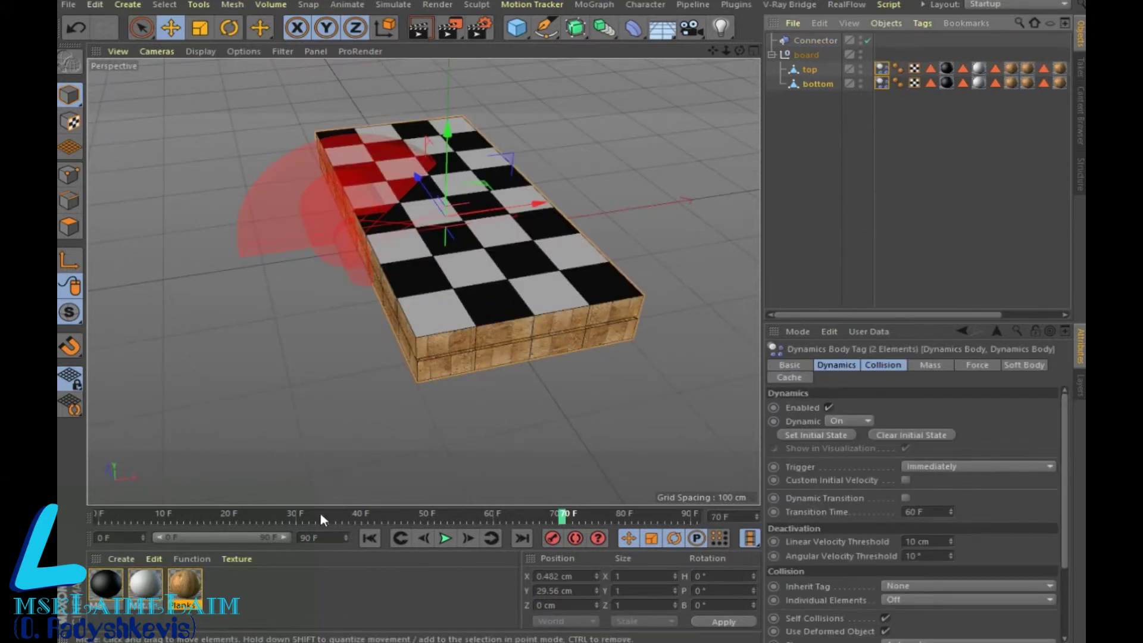
left_click(369, 538)
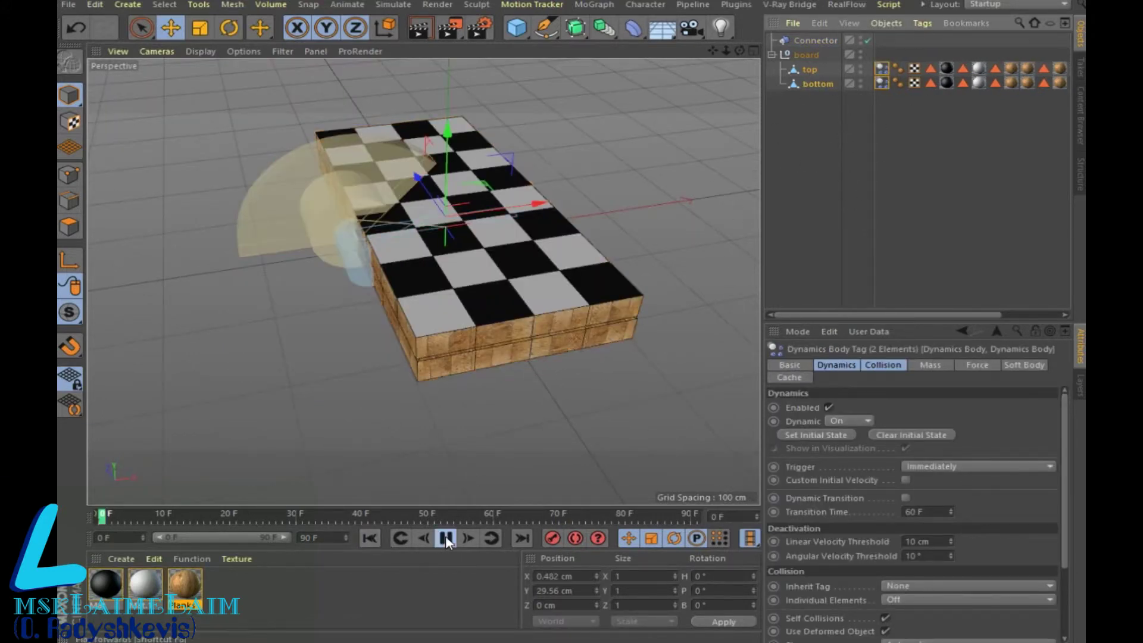
left_click(446, 537)
left_click(446, 537)
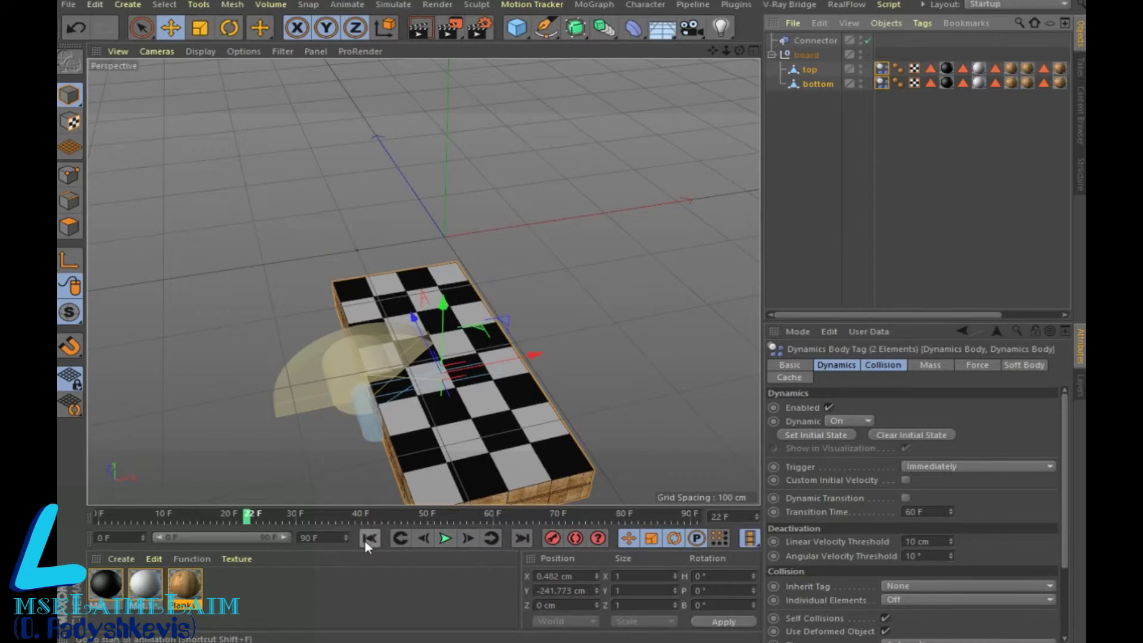
left_click(366, 539)
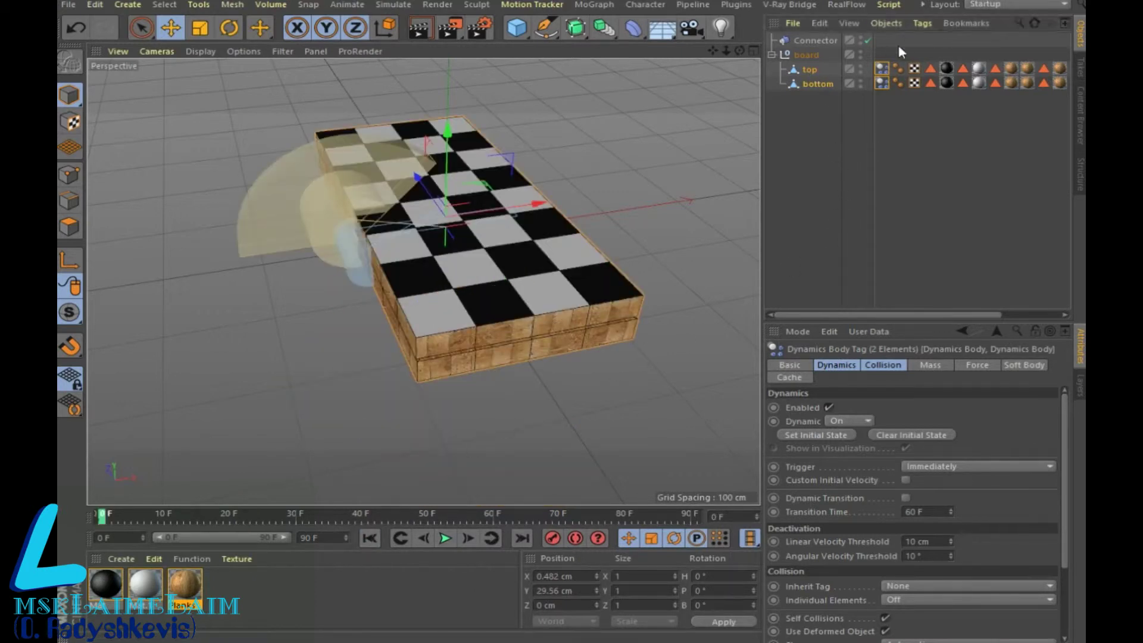
- Set the top board's Dynamics Body to Dynamic Off and use Gouraud Shading
left_click(883, 70)
left_click(848, 420)
left_click(844, 437)
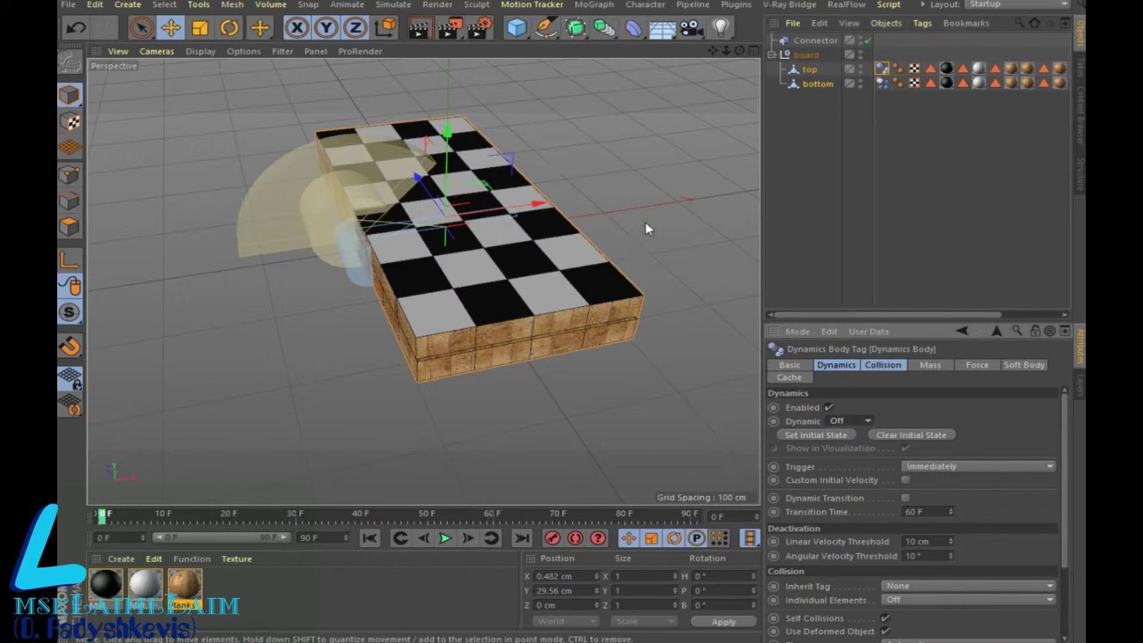
left_click(197, 51)
left_click(211, 74)
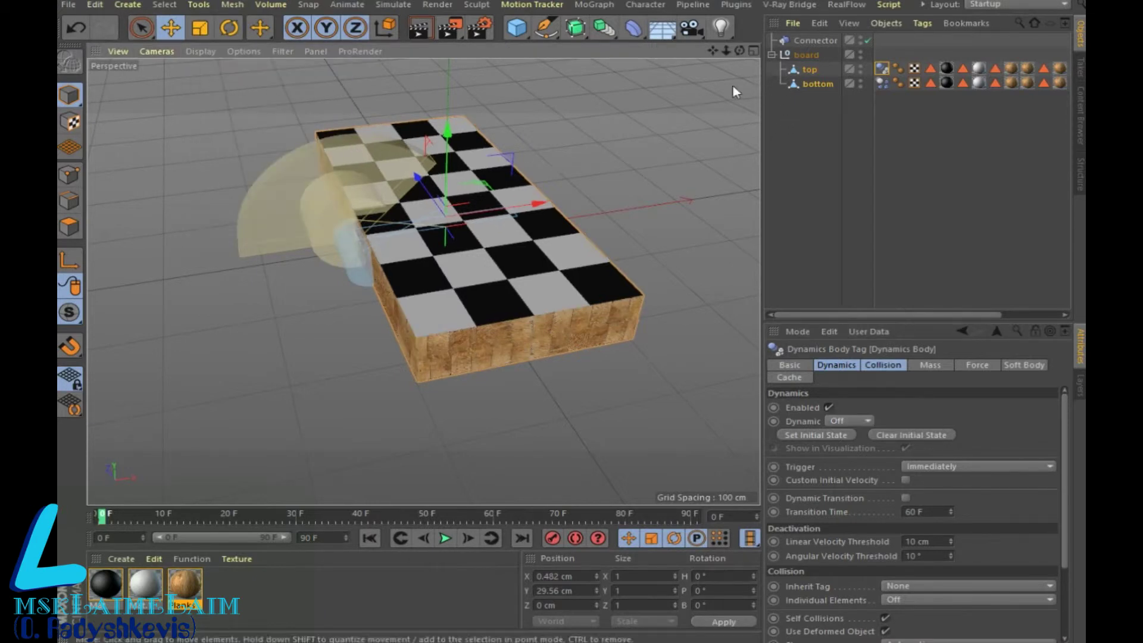
- Replay the simulation from several angles to watch the tray swing on the hinge
left_click_drag(739, 51, 510, 439)
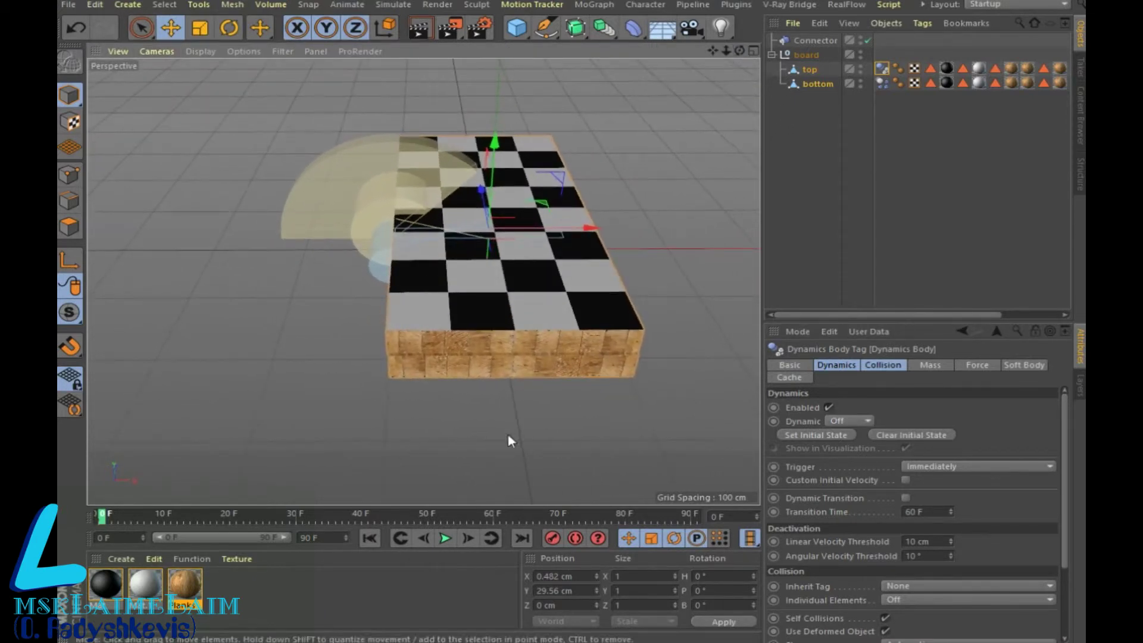
left_click(444, 539)
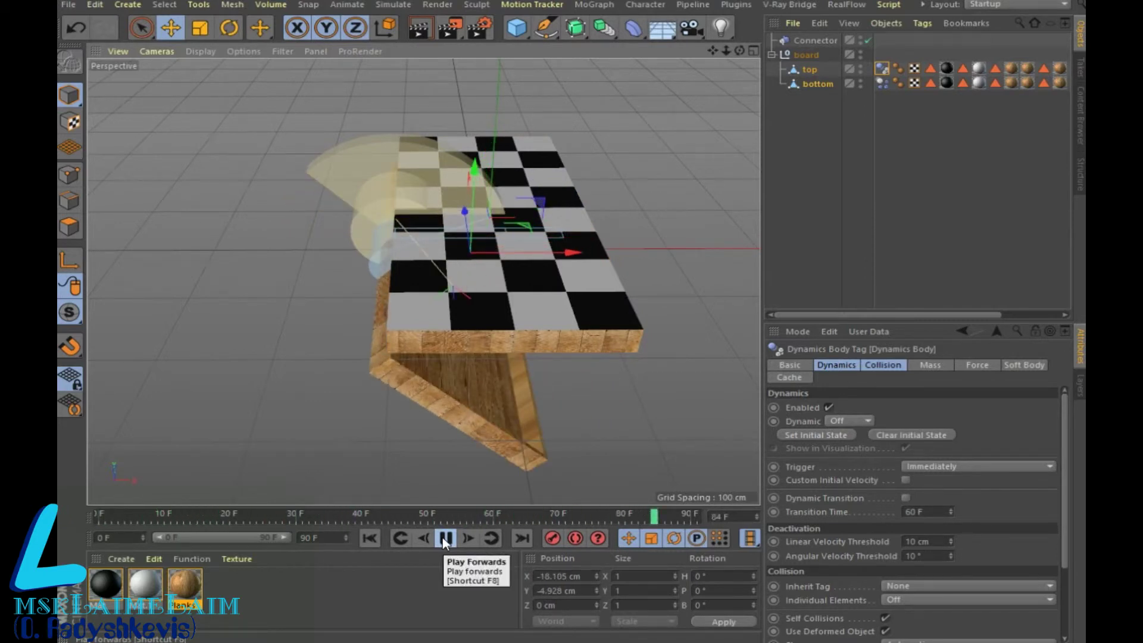
left_click(445, 539)
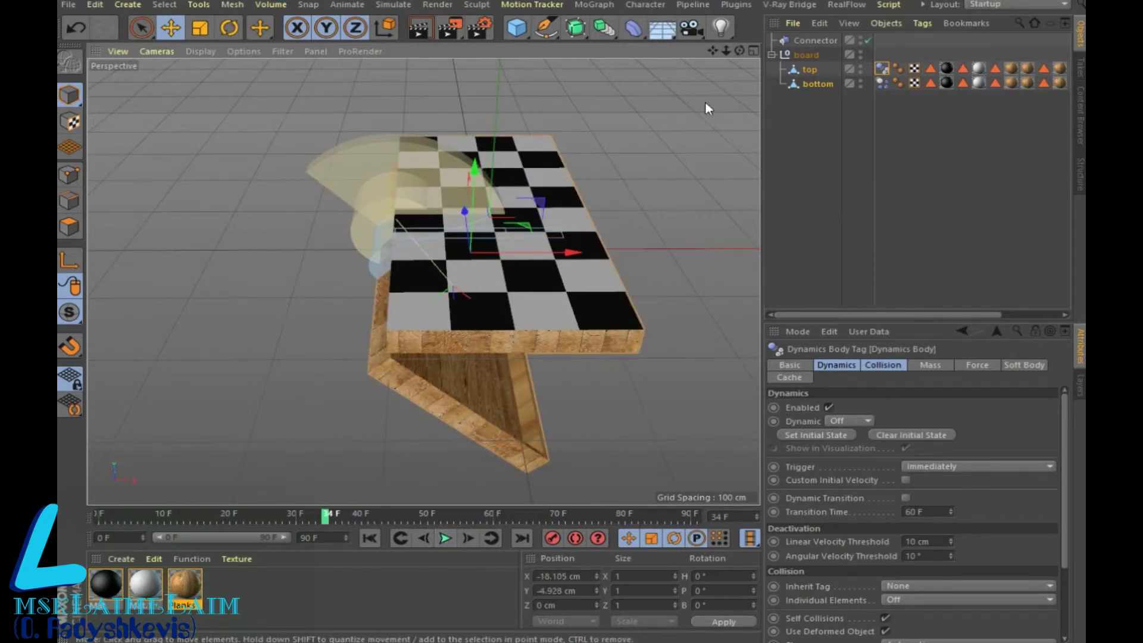
mouse_move(738, 52)
left_mouse_down()
mouse_move(738, 24)
mouse_move(739, 42)
left_mouse_up()
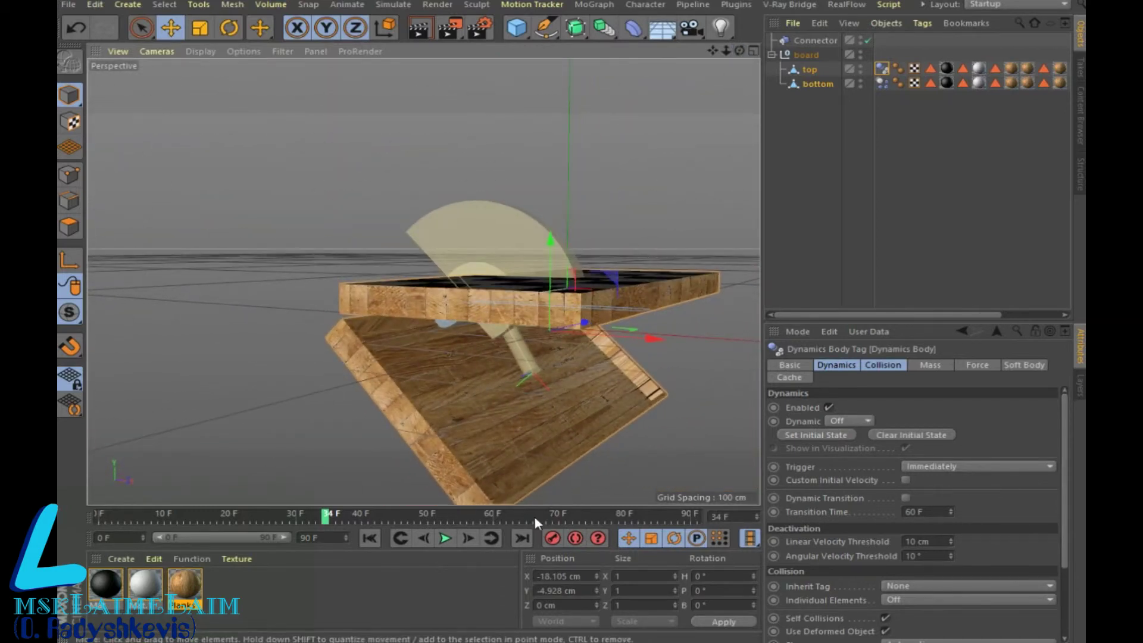
left_click(367, 540)
left_click(441, 538)
left_click(442, 538)
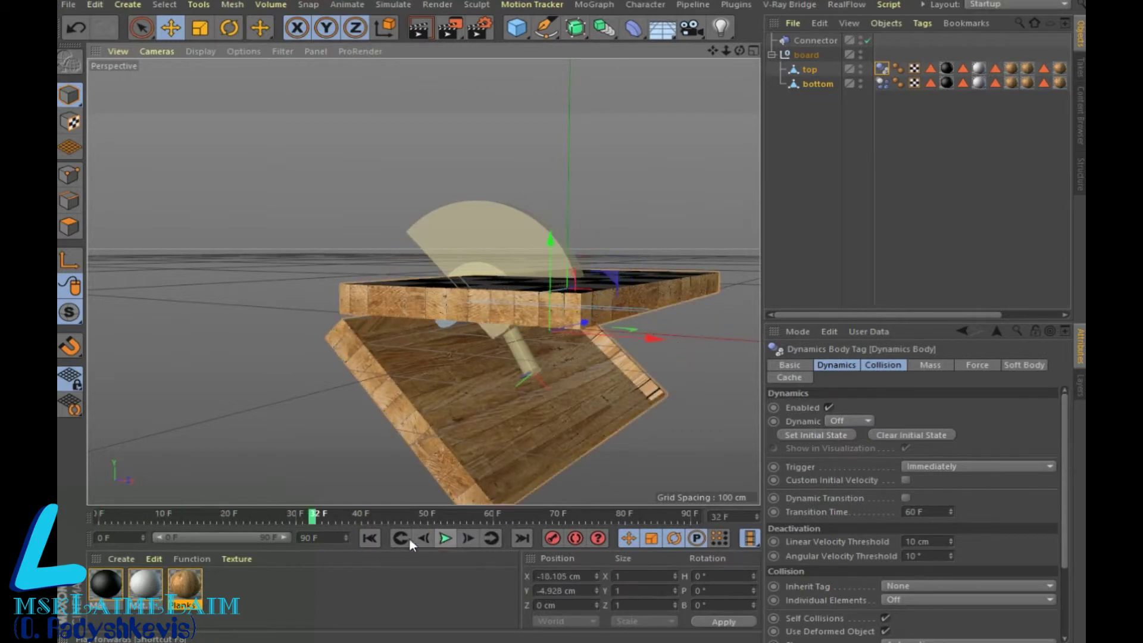
left_click(824, 38)
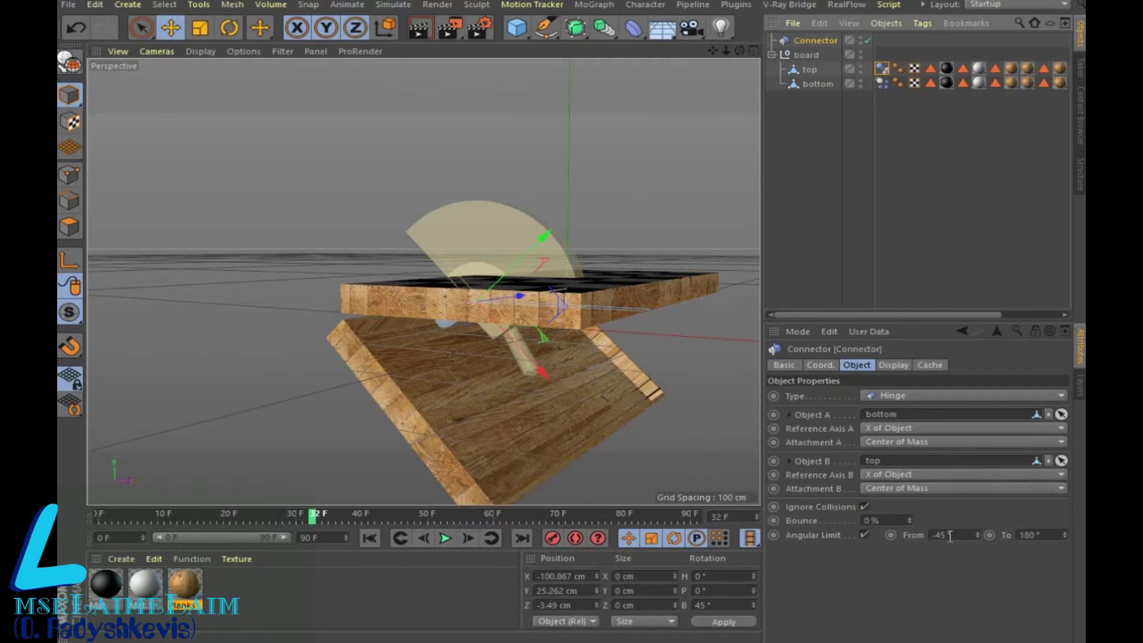
- Set the hinge's Angular Limit From to 45° and replay the simulation
type("45")
key("Return")
type("45")
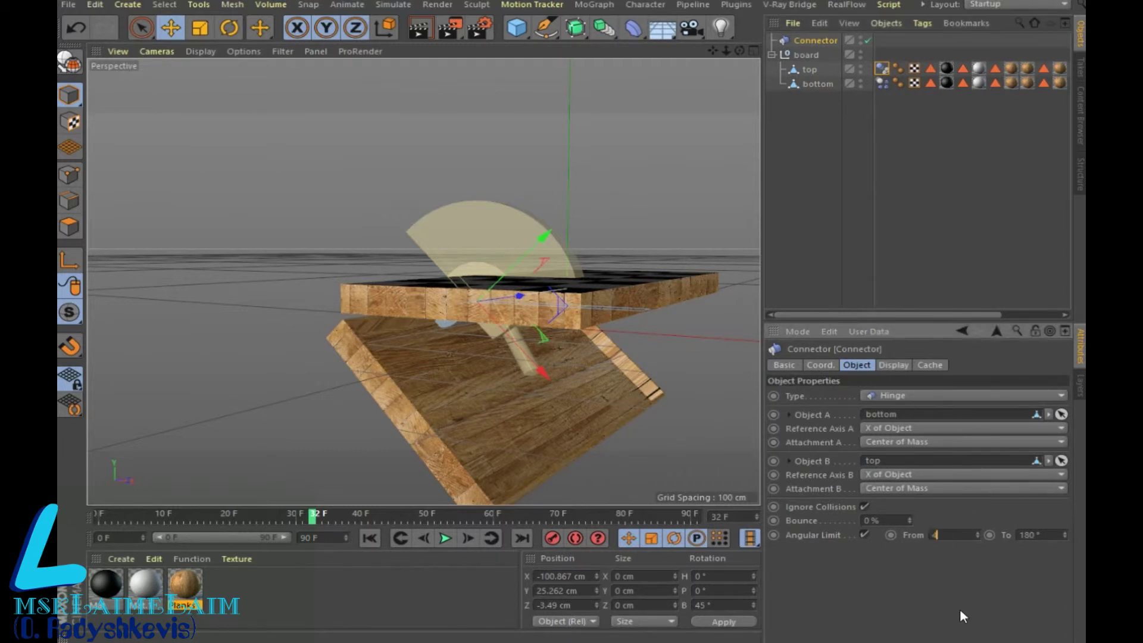
key("Return")
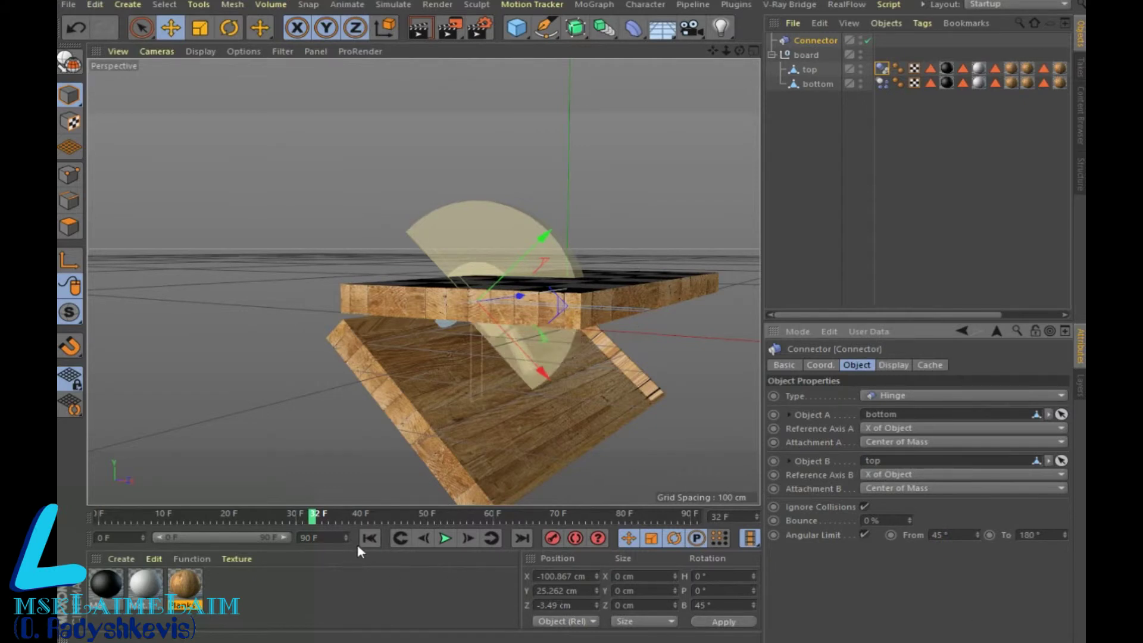
left_click(369, 539)
left_click(445, 538)
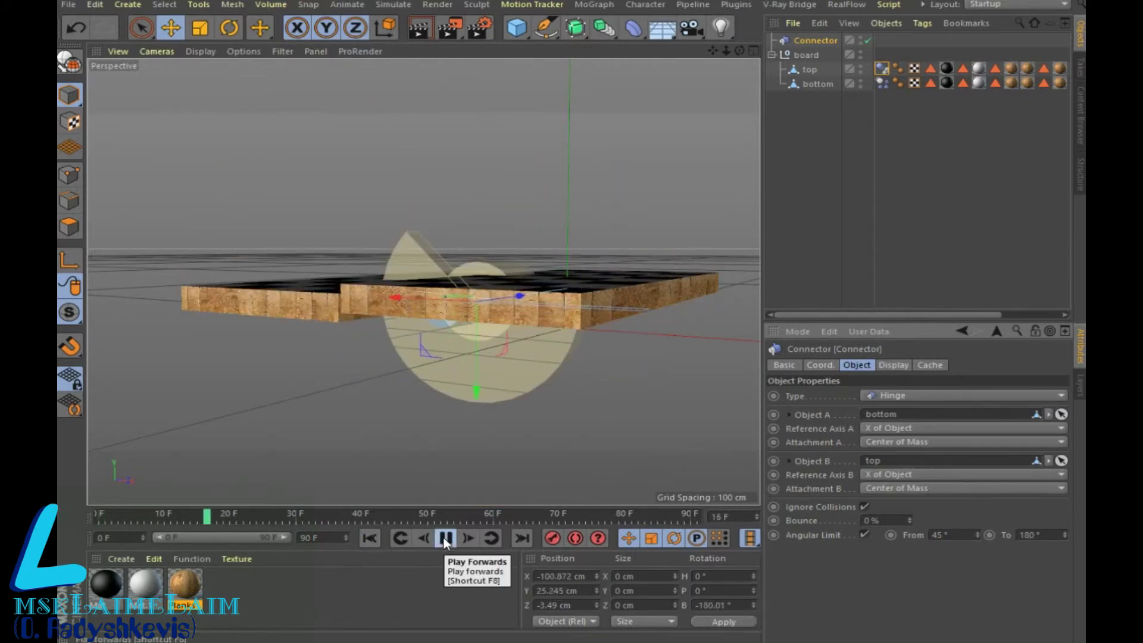
left_click(445, 538)
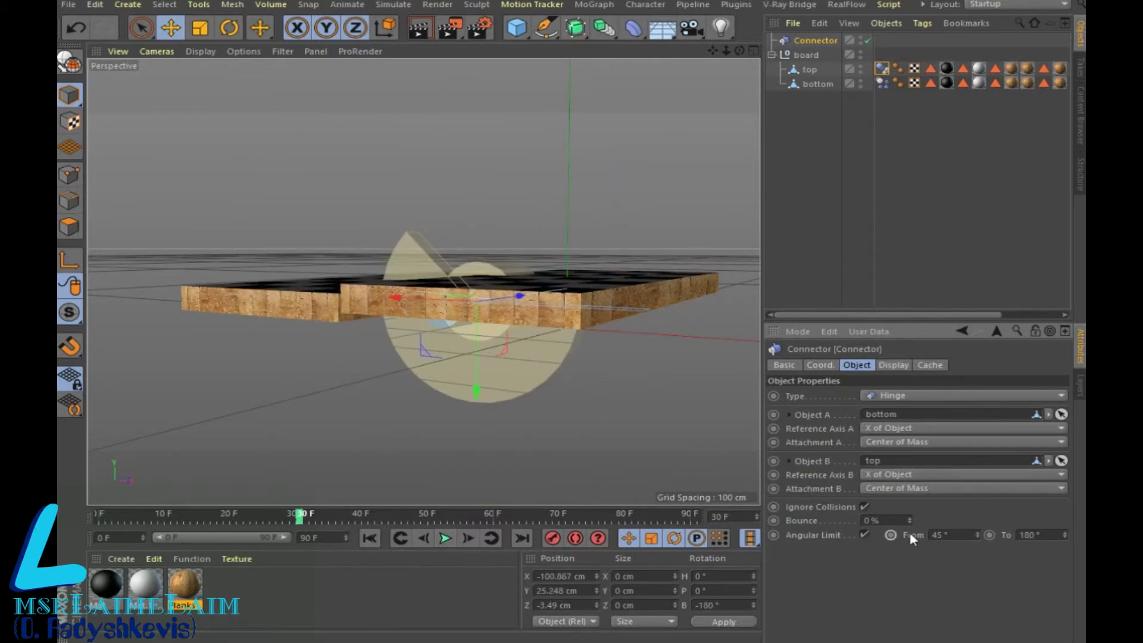
- Try 90° as the Angular Limit From and replay the simulation
left_click(940, 535)
type("90")
key("Return")
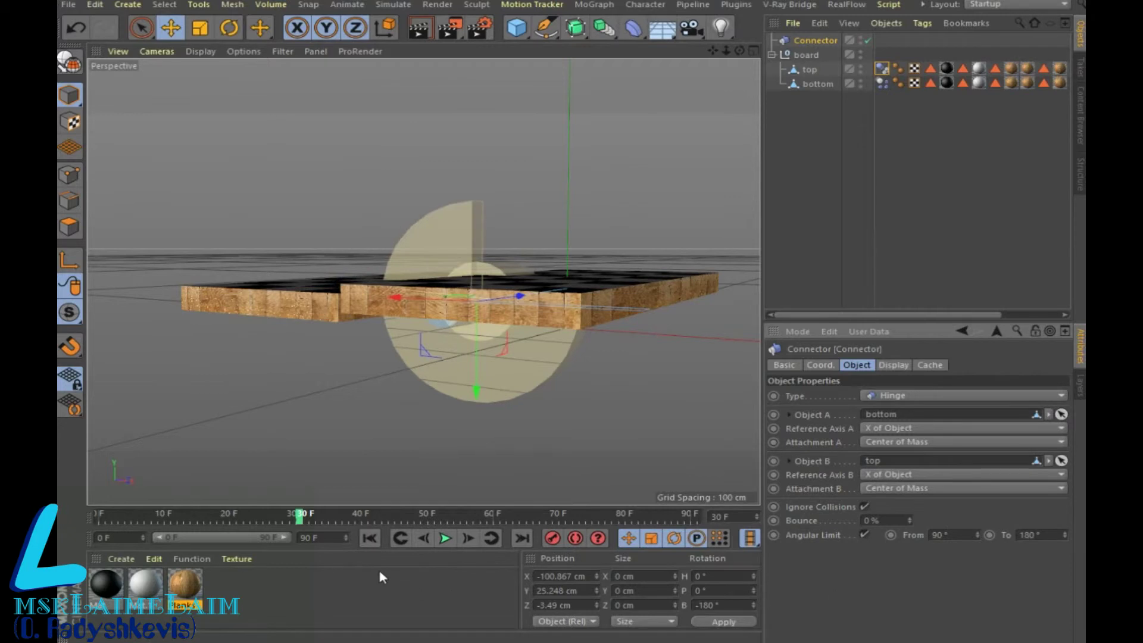
left_click(446, 538)
left_click(448, 538)
- Set Angular Limit From to -90° and replay to see the tray swing open
left_click_drag(953, 536, 914, 543)
type("-90")
key("Return")
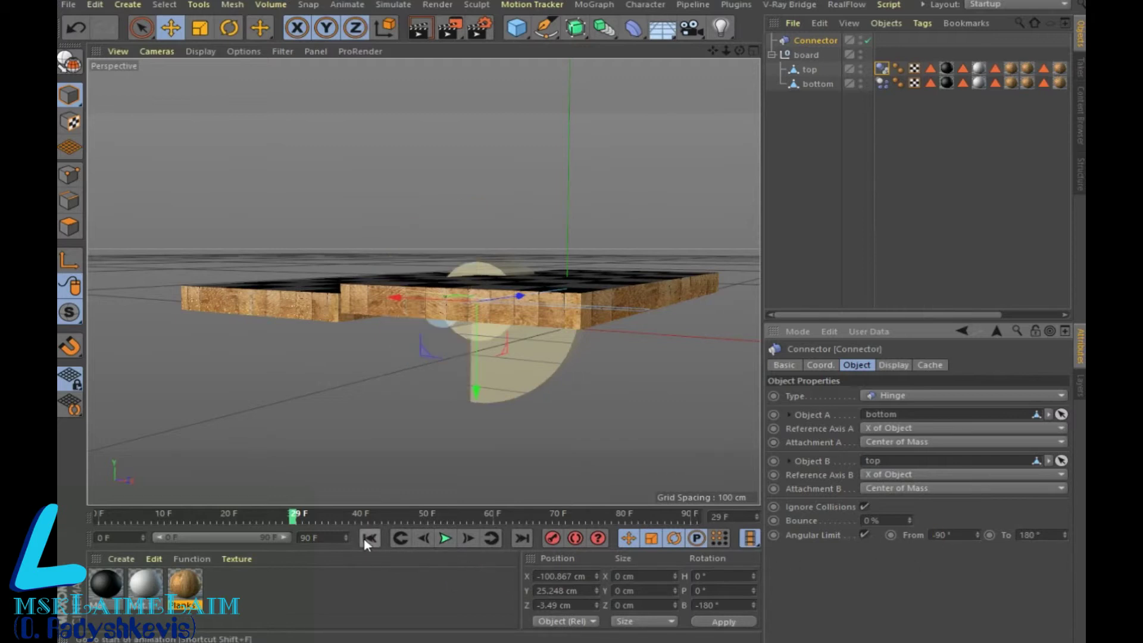
left_click(369, 538)
left_click(445, 539)
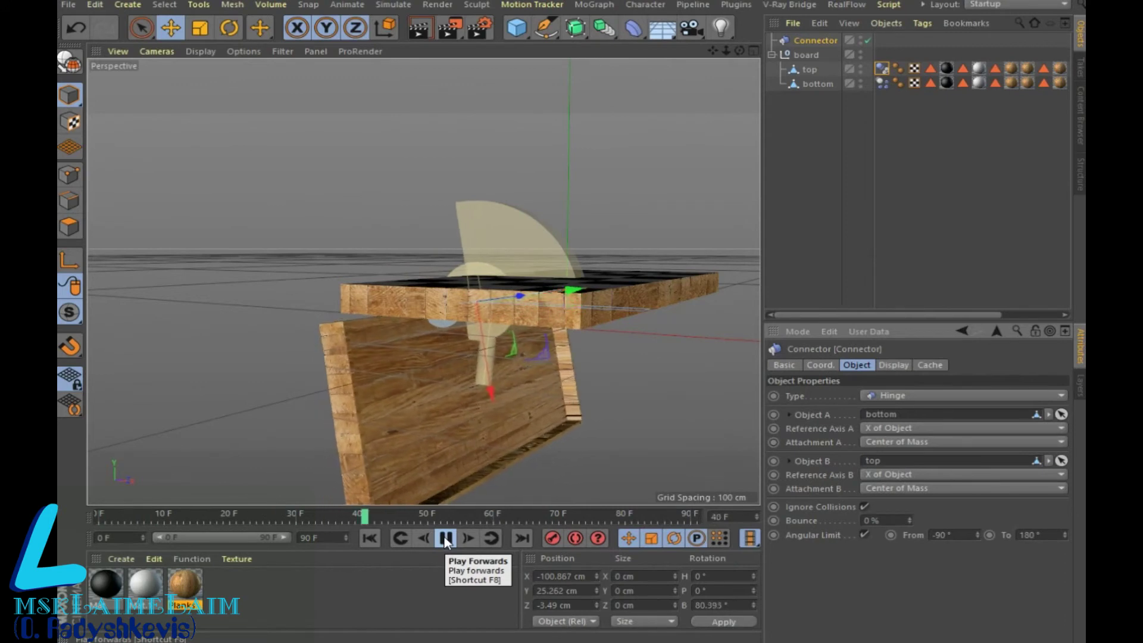
left_click(445, 538)
left_click_drag(717, 54, 721, 49)
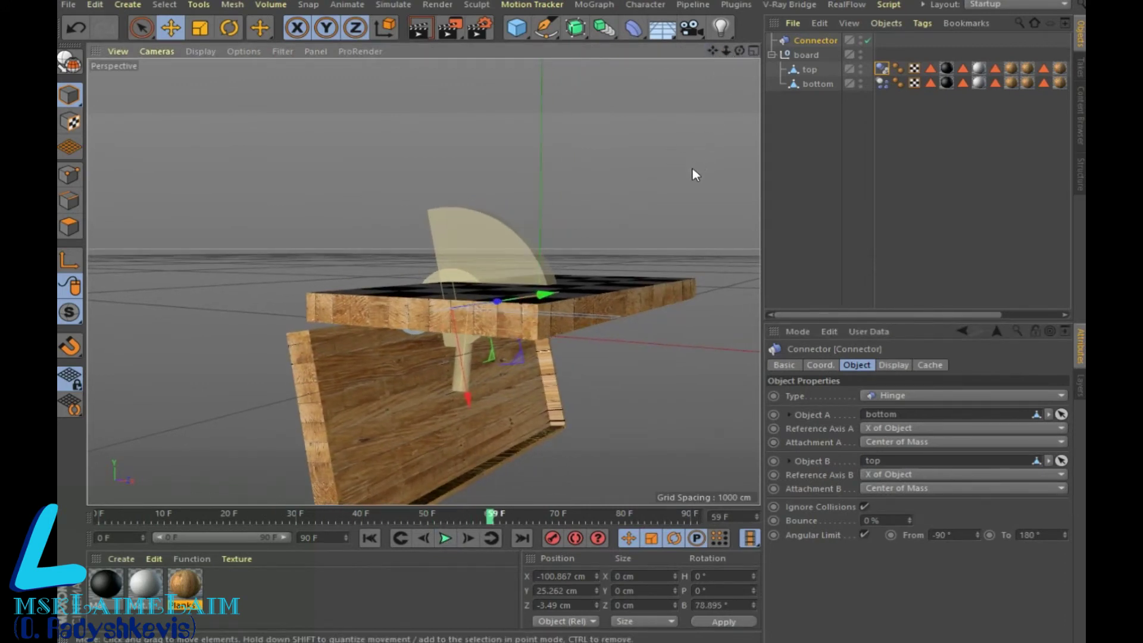
left_click(661, 29)
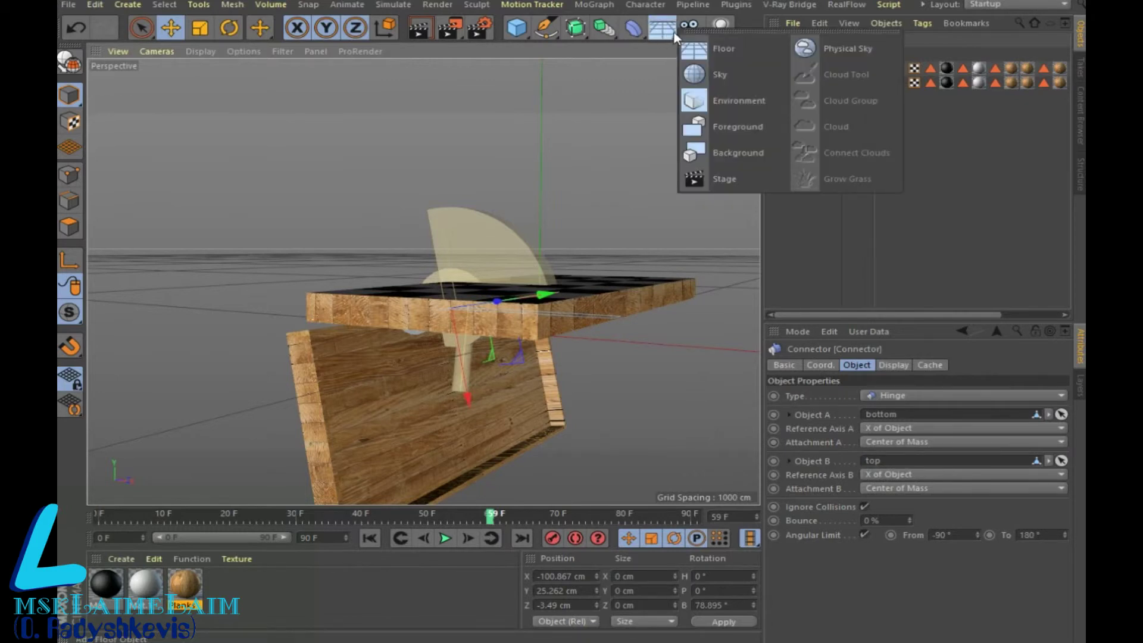
- Add a Floor object and lower it to about -163.7 cm on Y beneath the box
left_click(718, 49)
mouse_move(554, 244)
left_mouse_down()
mouse_move(548, 405)
mouse_move(553, 387)
left_mouse_up()
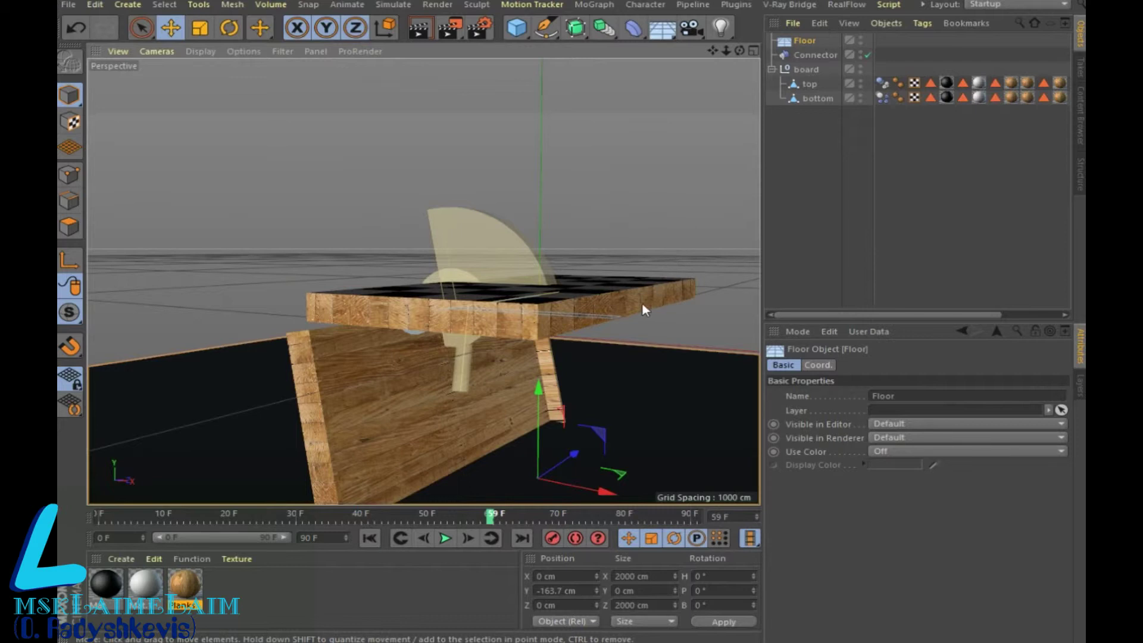
left_click(369, 538)
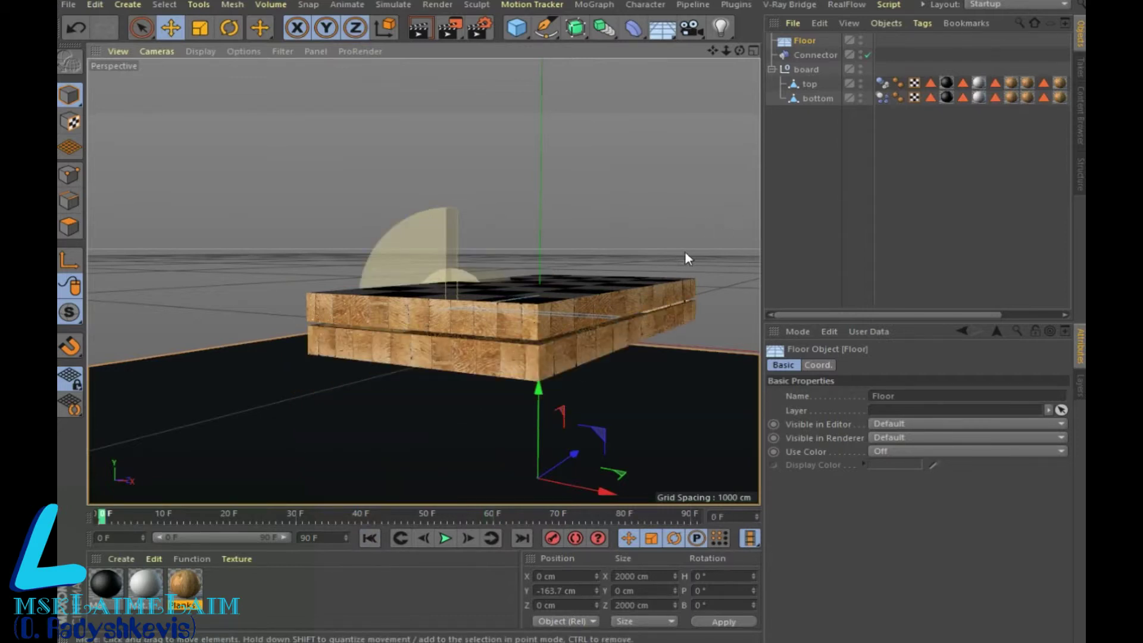
left_click(815, 85)
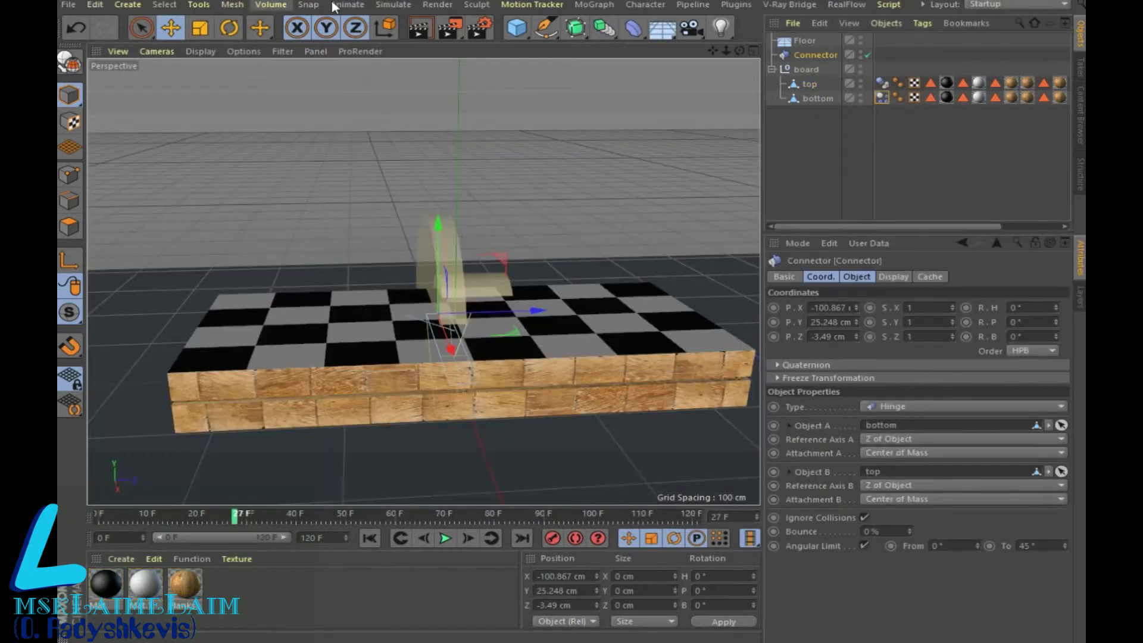
left_click(393, 4)
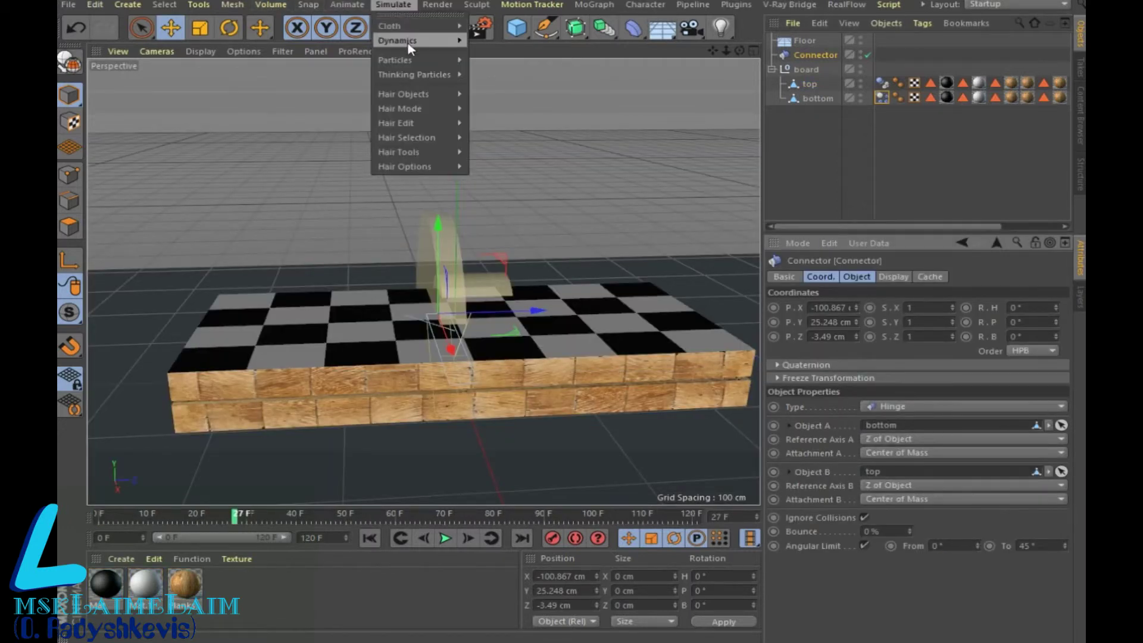
- Add a Spring with 'bottom' as Object A and 'top' as Object B, then test-play
mouse_move(398, 41)
left_click(523, 60)
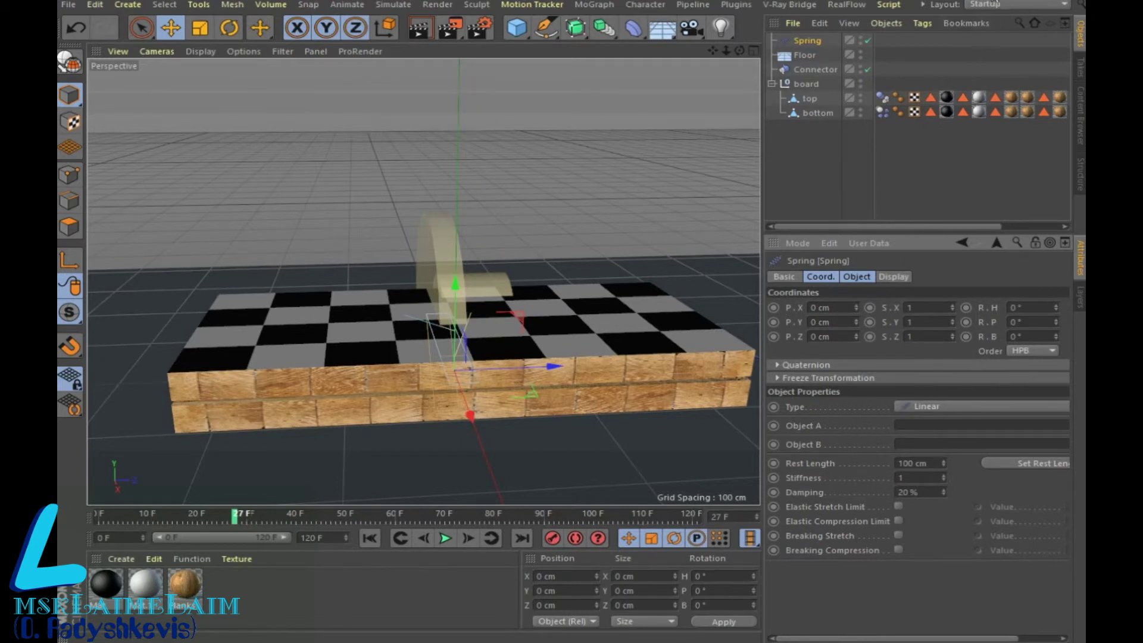
left_click_drag(810, 113, 922, 426)
left_click_drag(810, 100, 945, 459)
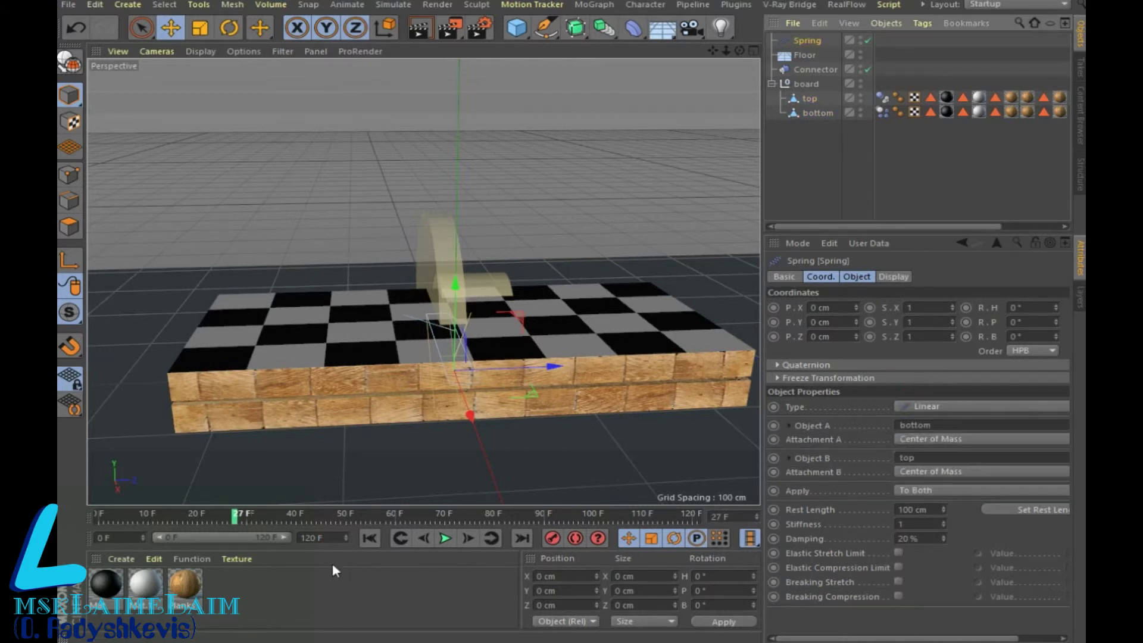
left_click(369, 538)
left_click(445, 538)
left_click(445, 538)
- Keep Center of Mass attachment and set the spring type to Linear and Angular
left_click(948, 439)
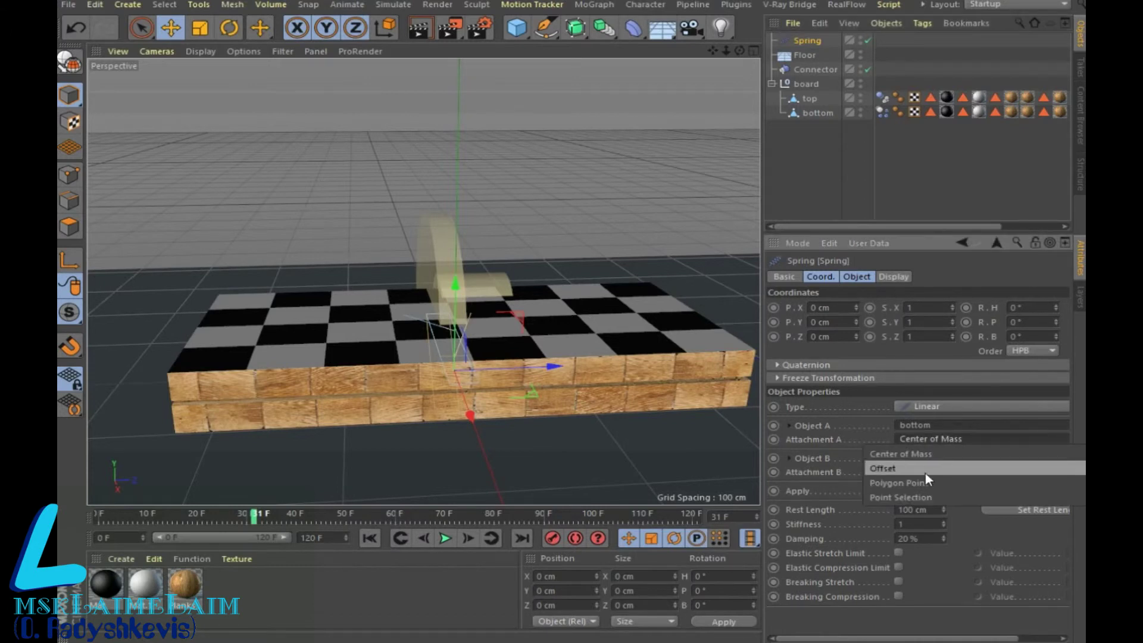
left_click(934, 454)
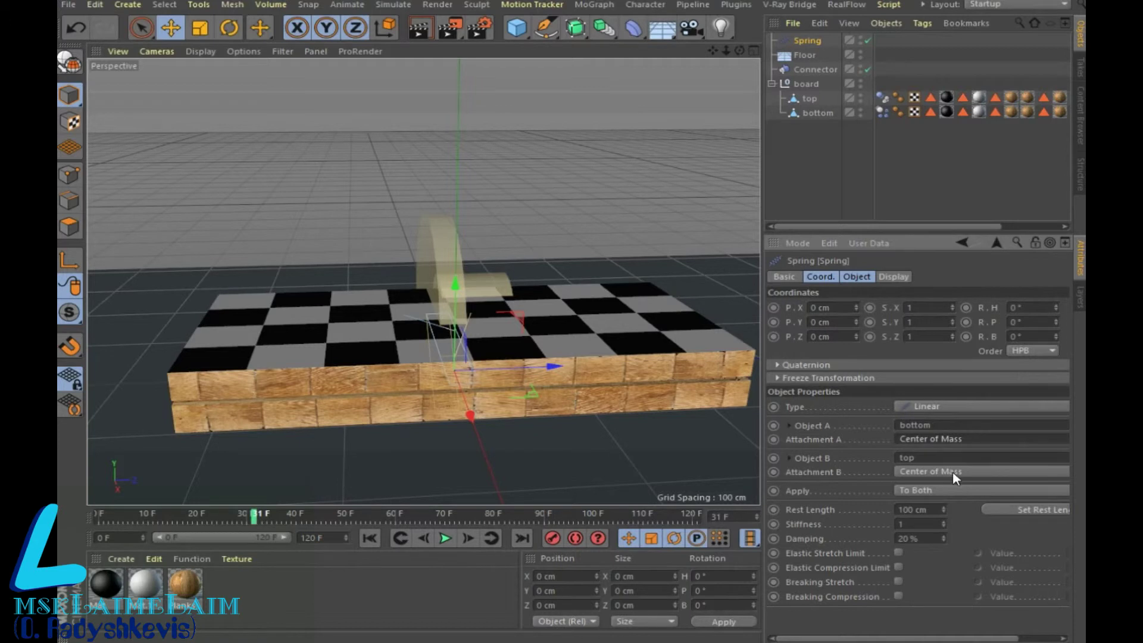
left_click(960, 438)
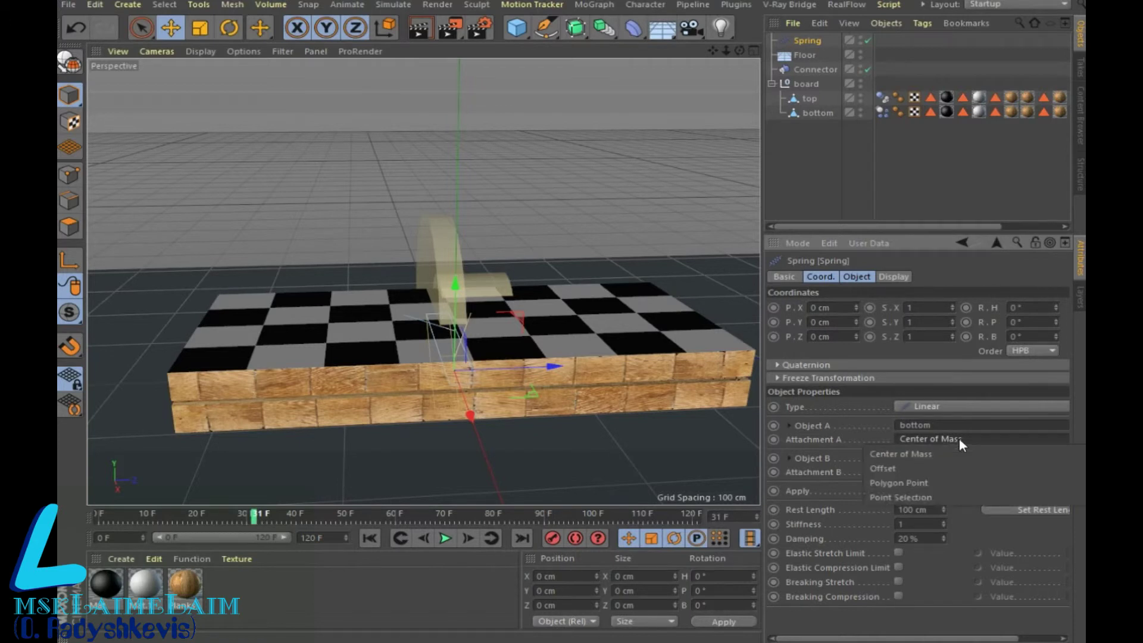
left_click(962, 406)
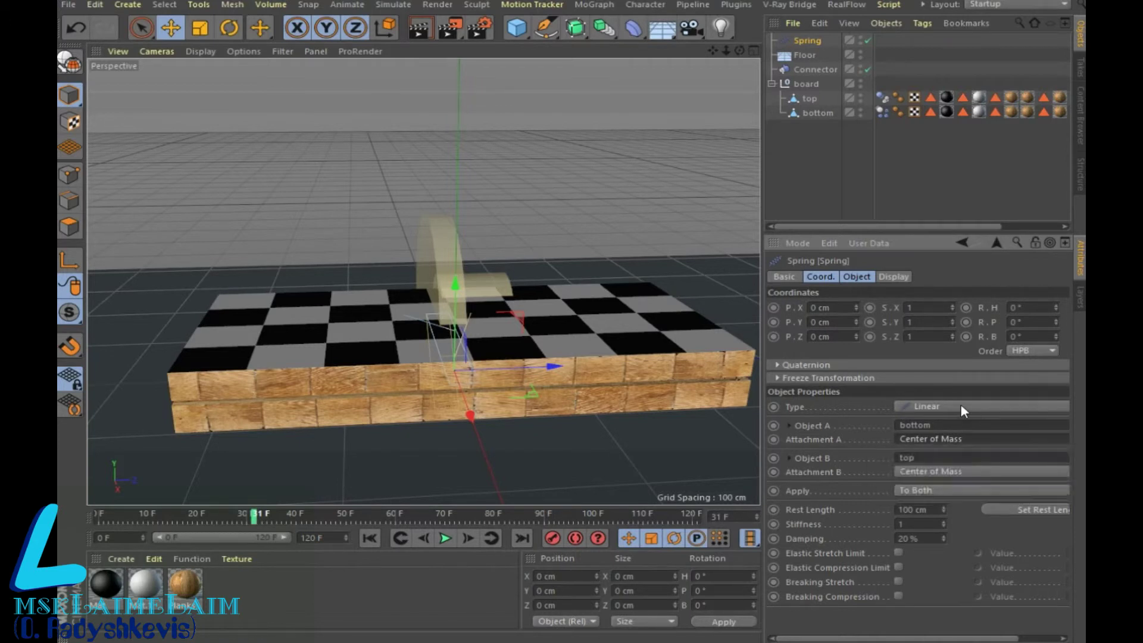
left_click(961, 405)
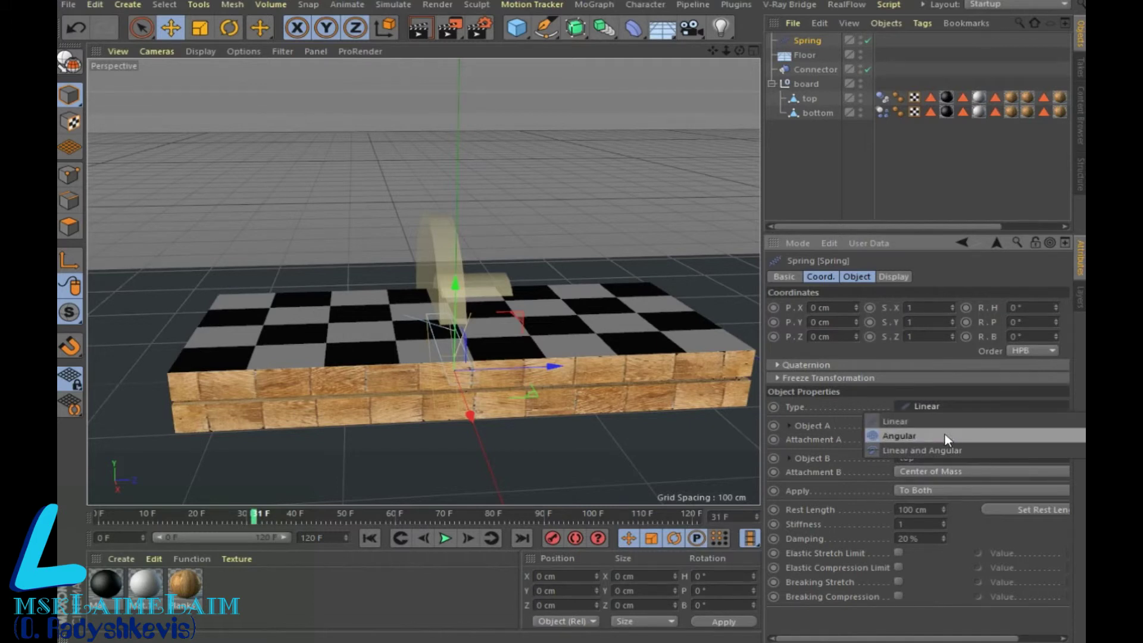
left_click(942, 449)
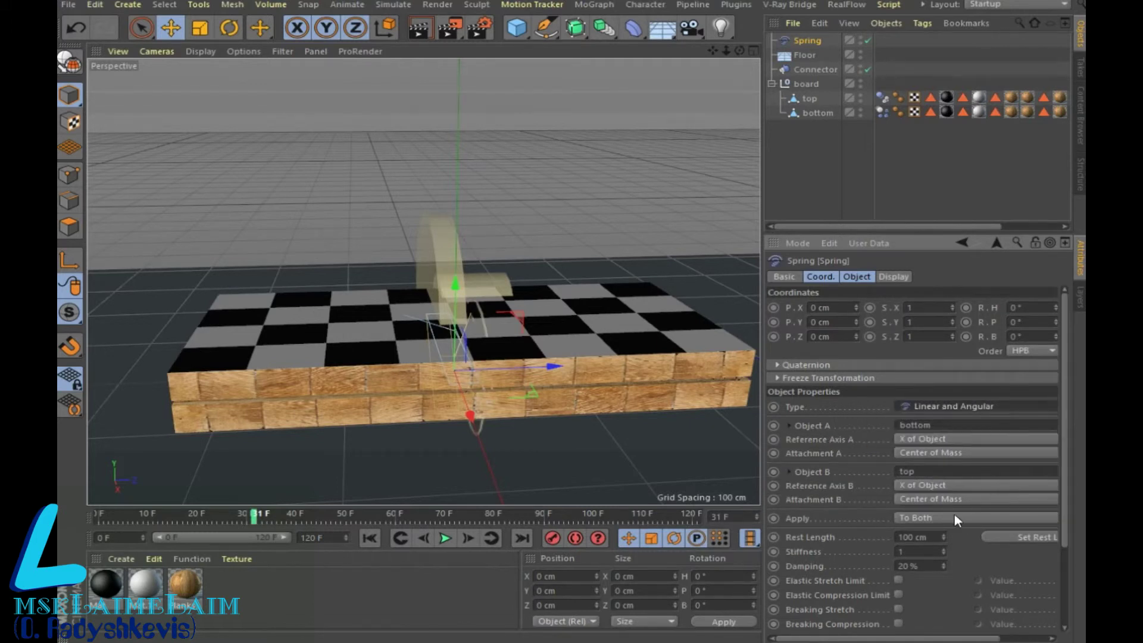
left_click(369, 539)
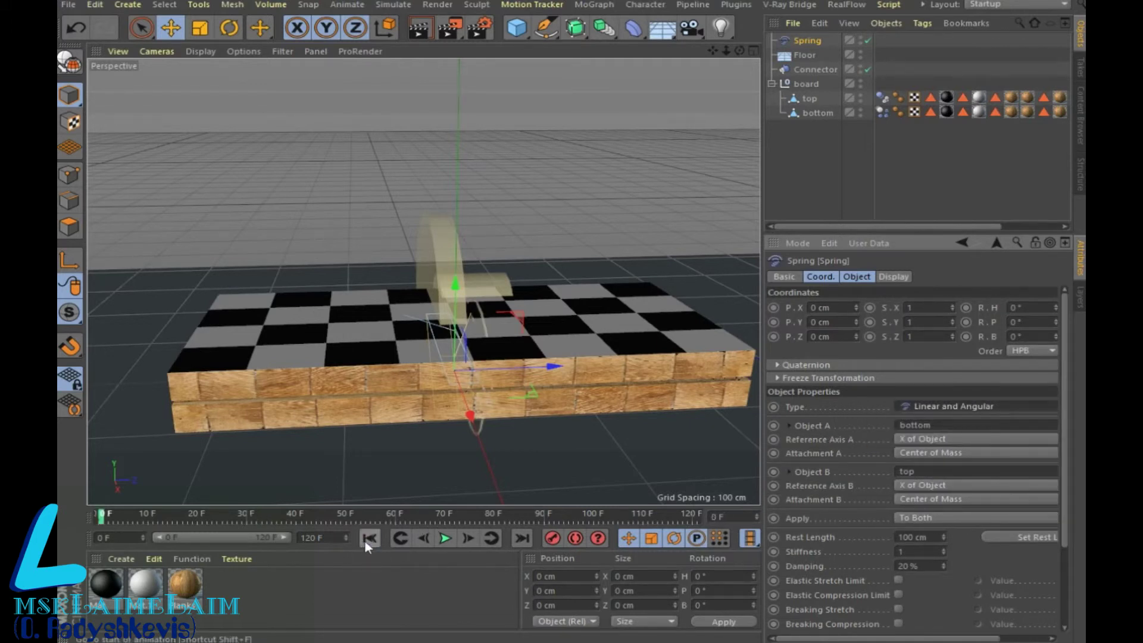
- Replay the simulation with the Linear and Angular spring from a new angle
left_click(445, 540)
left_click(446, 538)
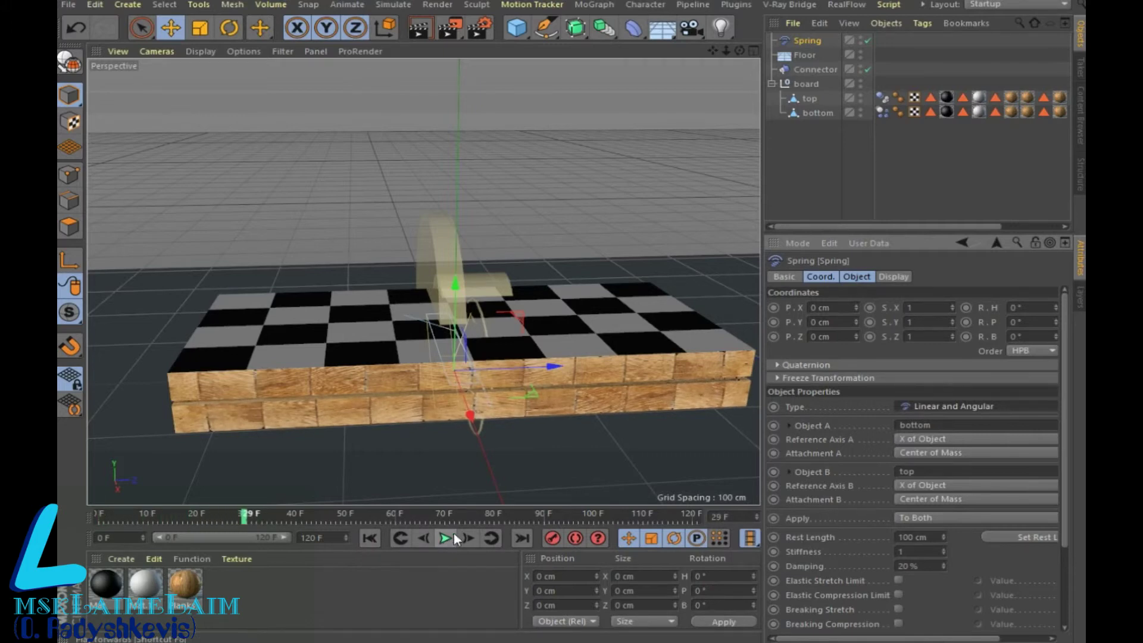
left_click_drag(738, 51, 571, 65)
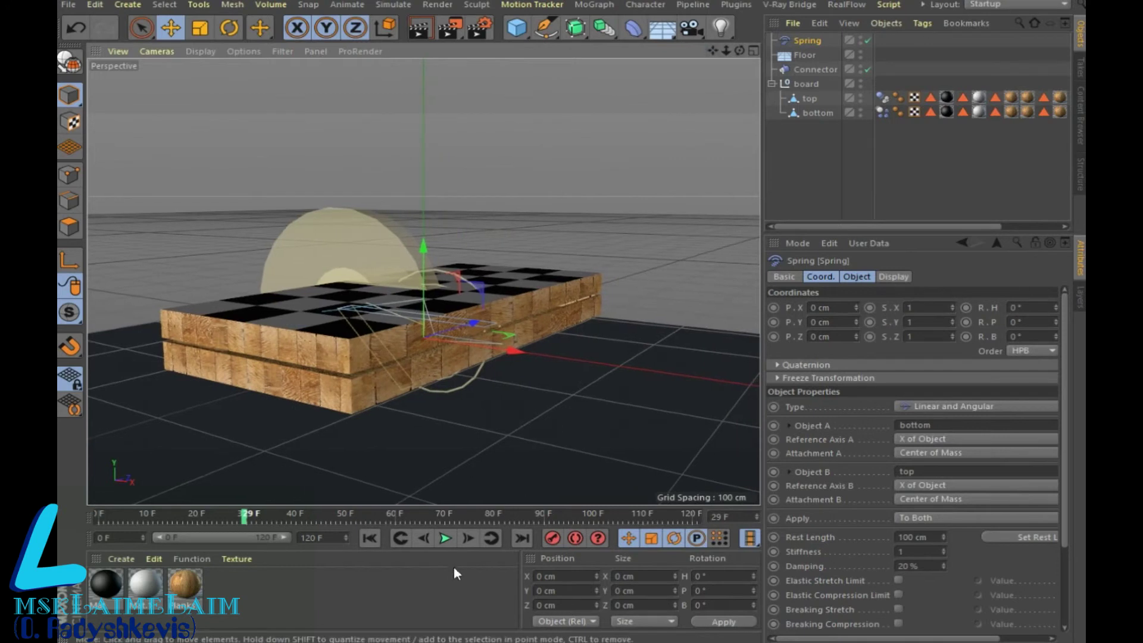
left_click(445, 537)
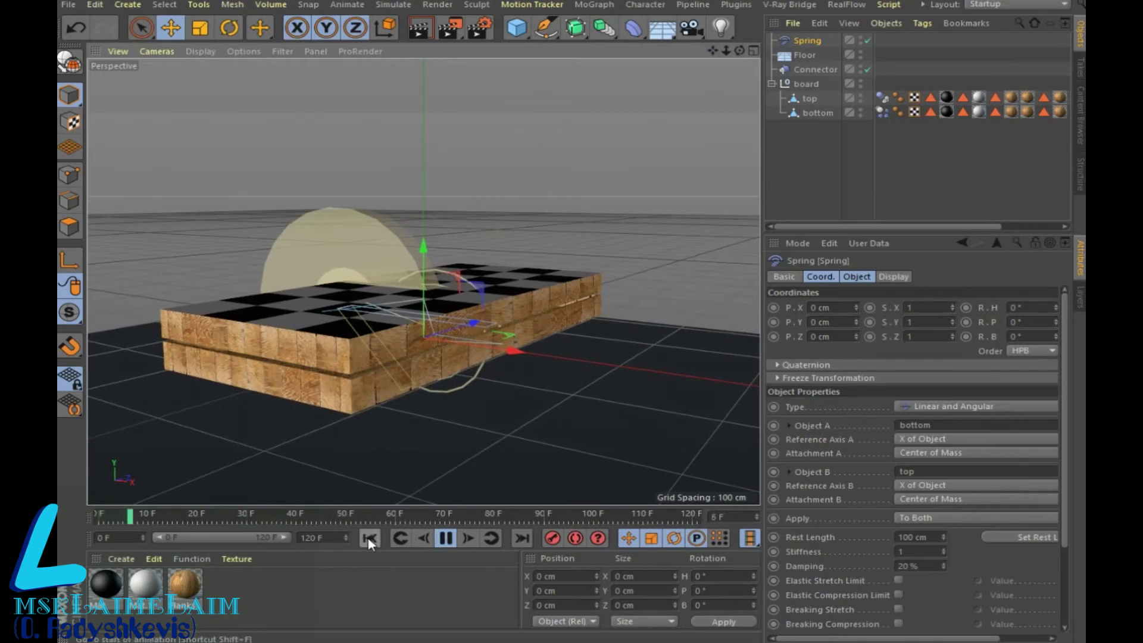
left_click(447, 538)
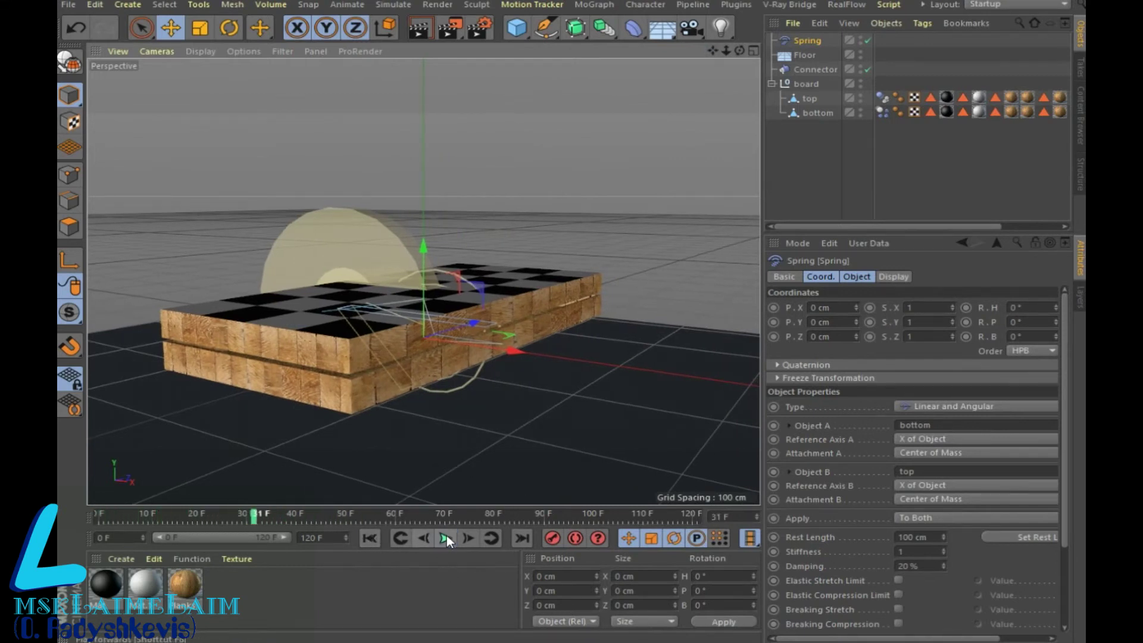
- Attach the spring's bottom end by Offset 0/10/25 cm with reference axis Z of Object
left_click(927, 436)
left_click(900, 481)
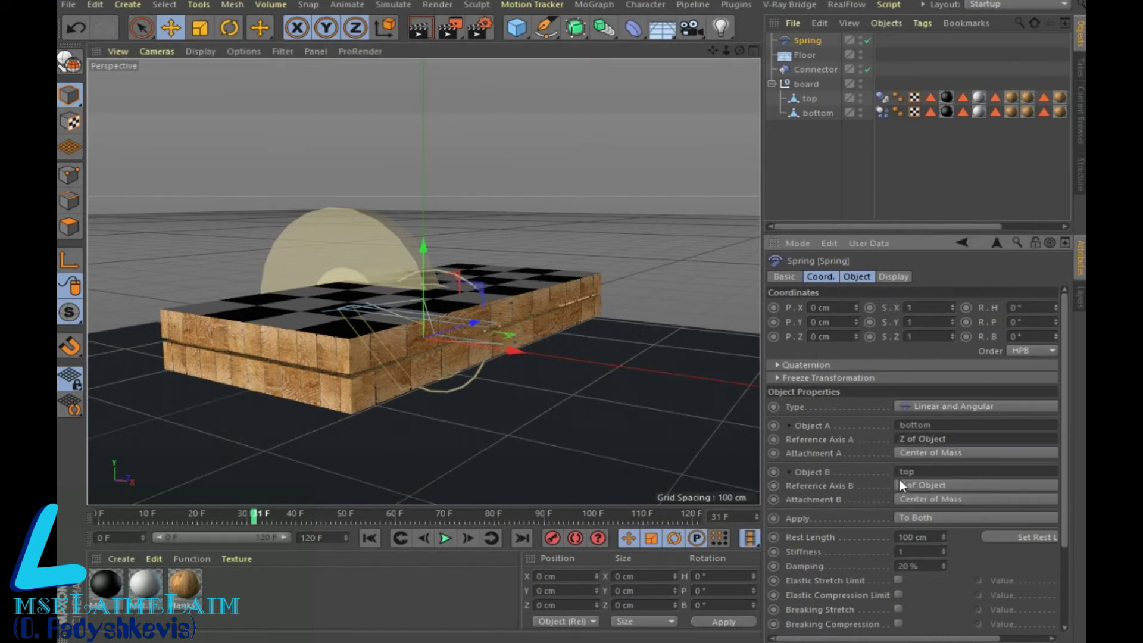
left_click(960, 452)
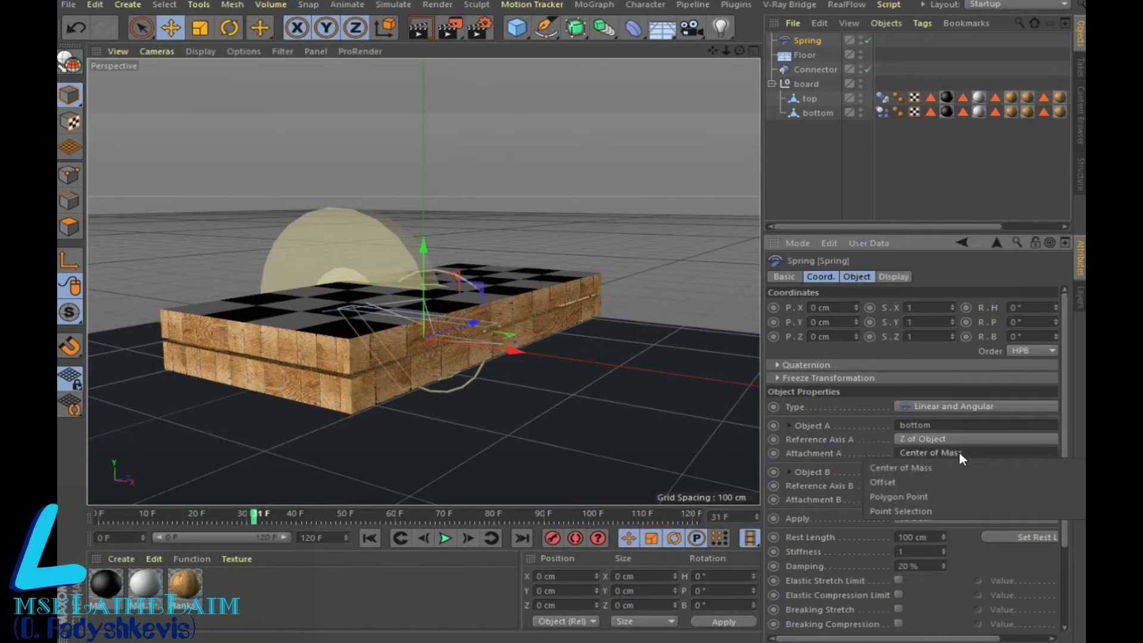
left_click(940, 481)
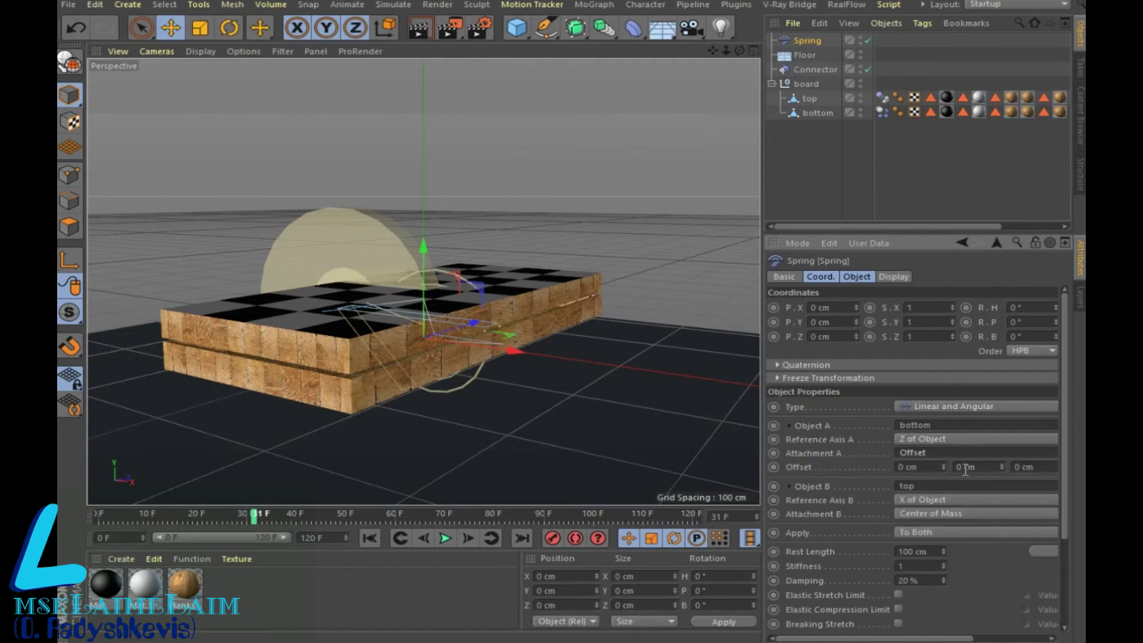
double_click(961, 468)
type("10")
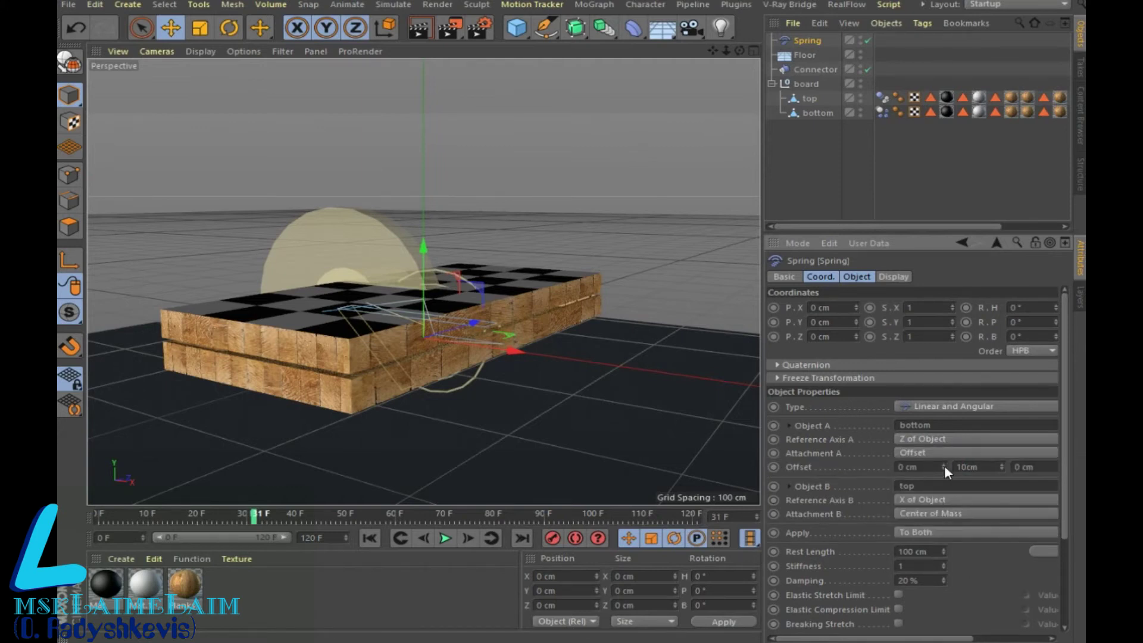
double_click(1022, 467)
type("25")
key("Return")
left_click(369, 537)
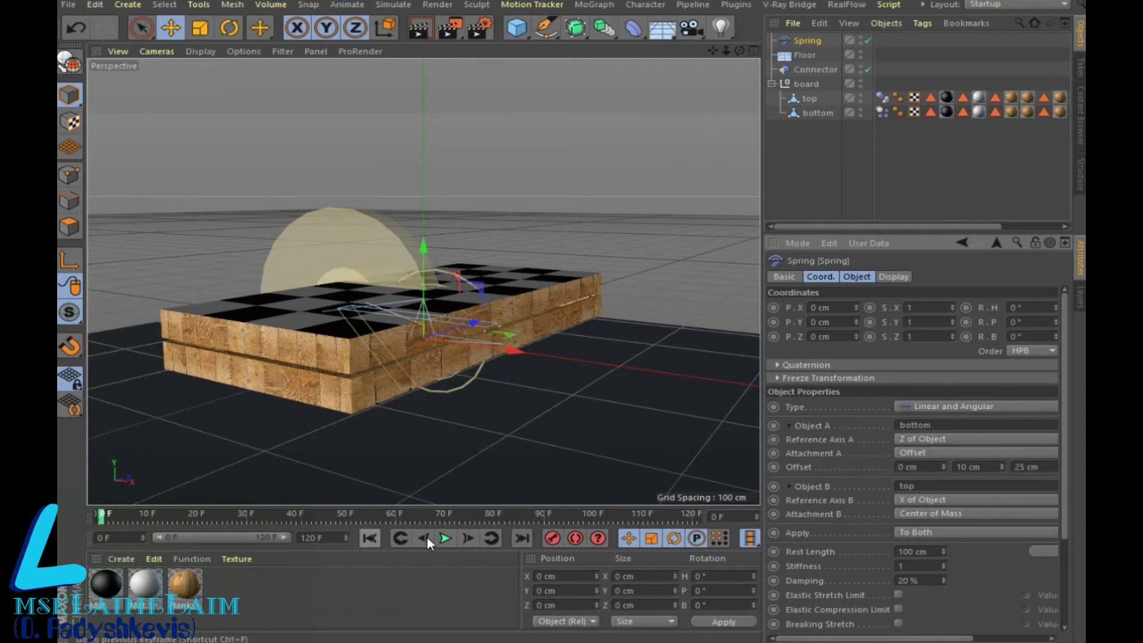
left_click(443, 538)
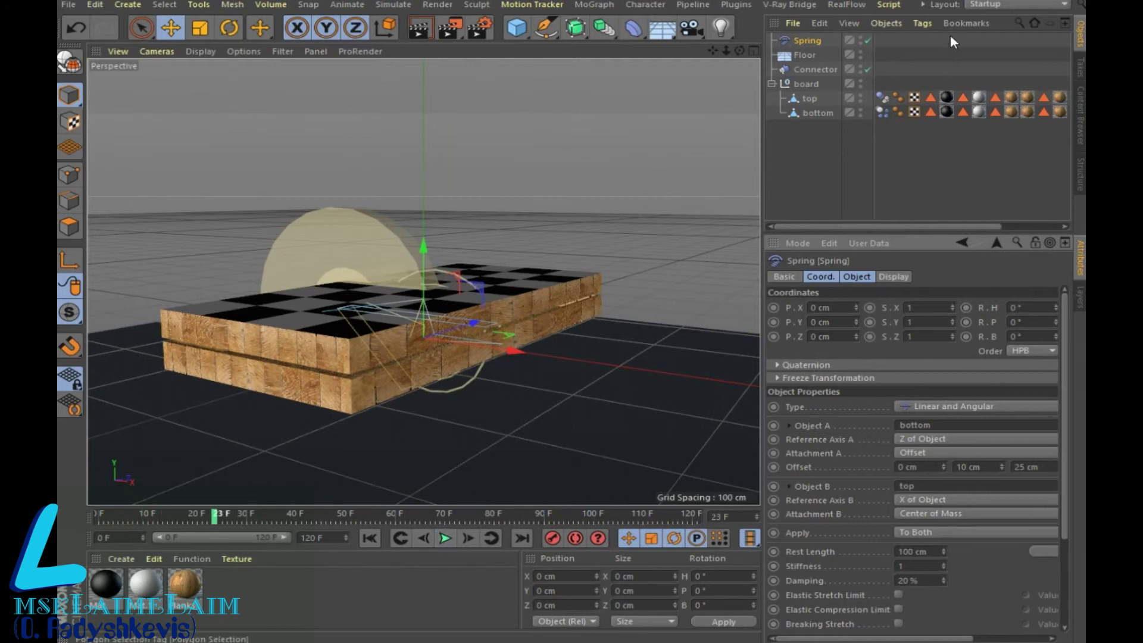
- Attach the spring's top end by Offset 0/-10/25 cm, aimed Direction to Object
left_click(931, 500)
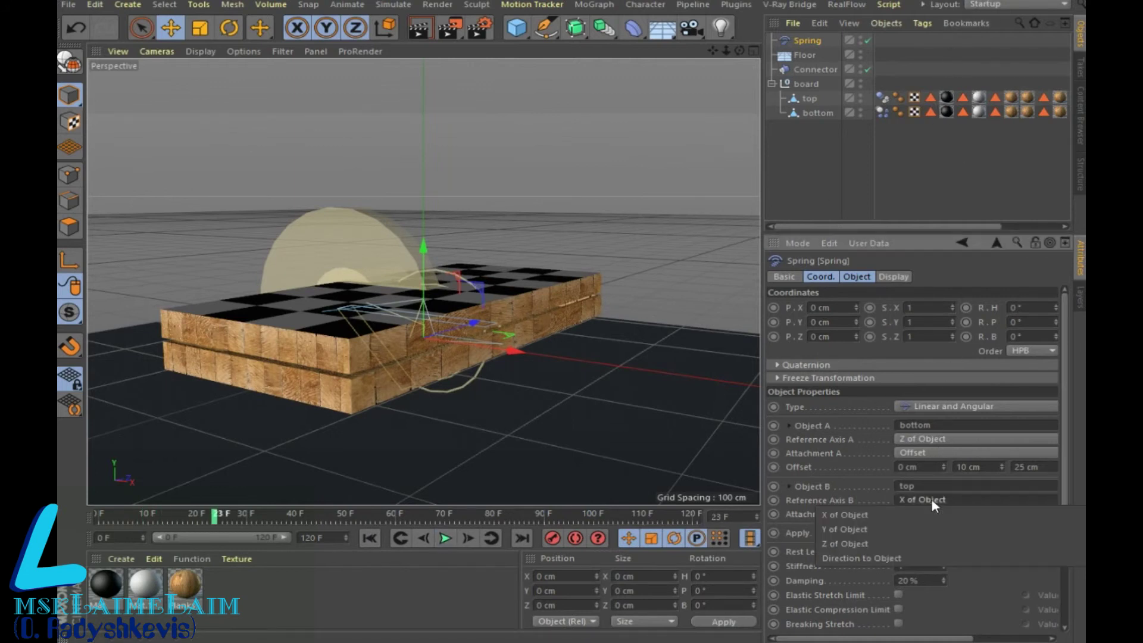
left_click(881, 558)
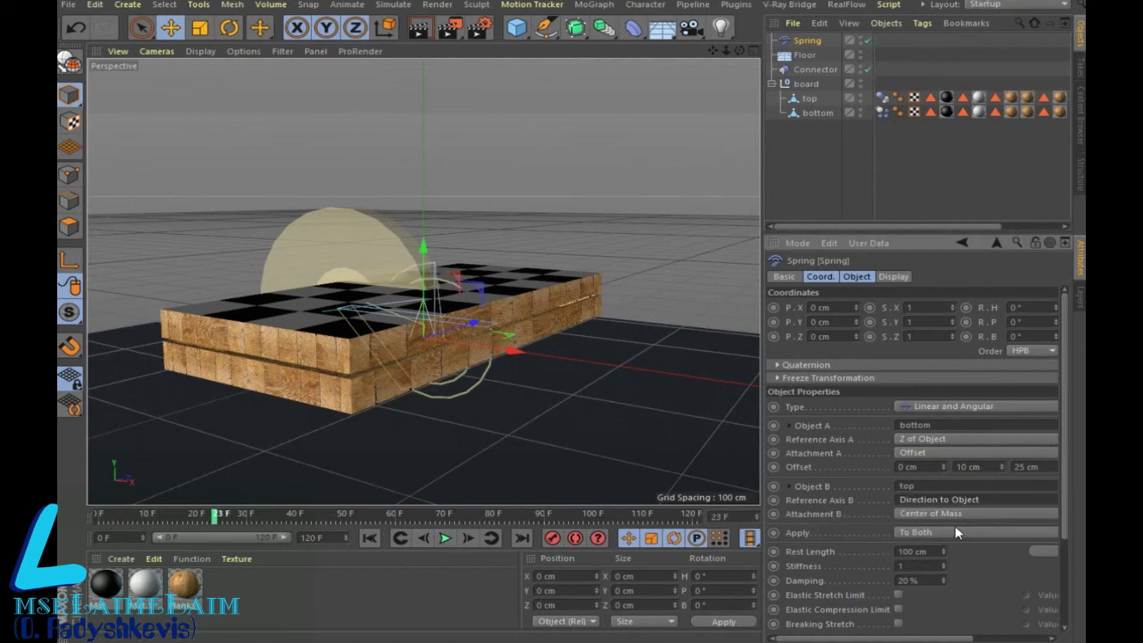
left_click(962, 518)
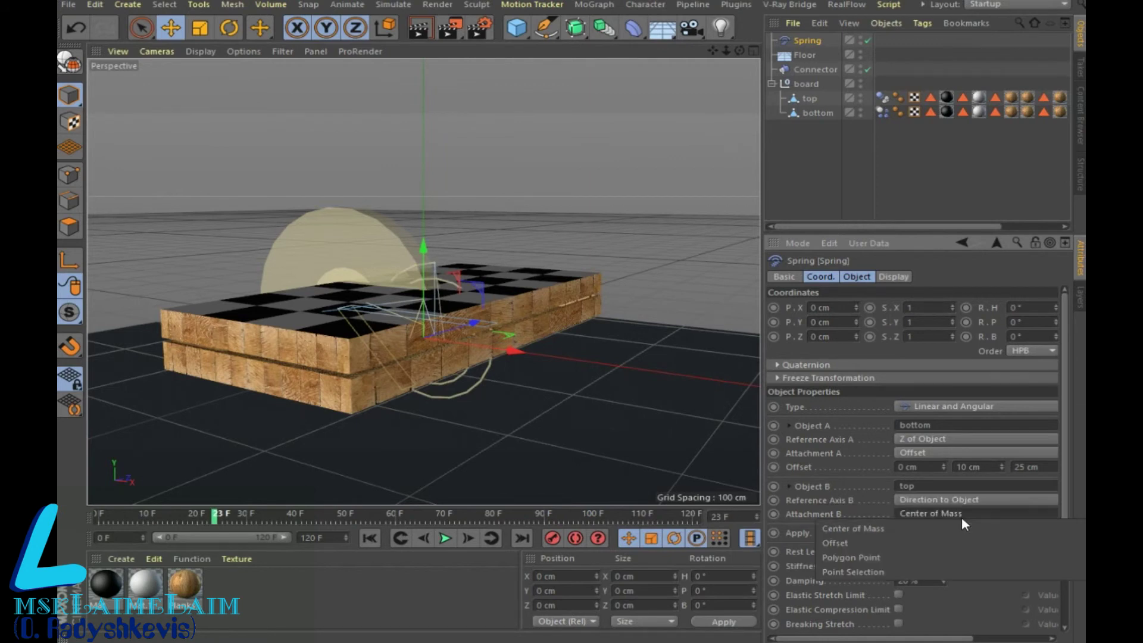
left_click(893, 539)
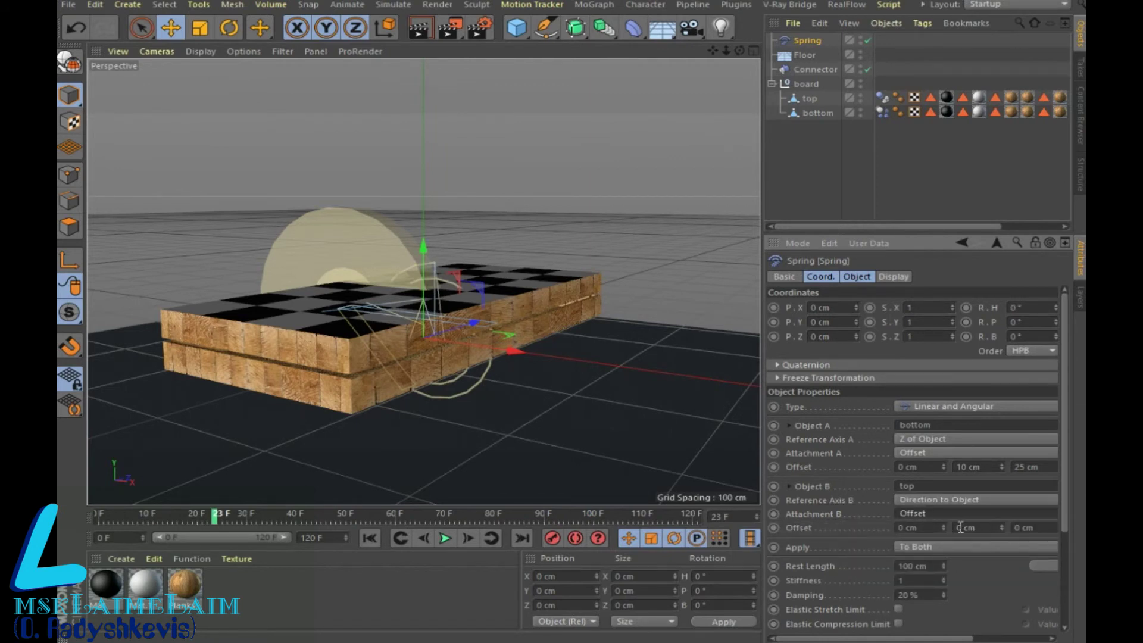
left_click(965, 528)
double_click(968, 529)
key("BackSpace")
type("10")
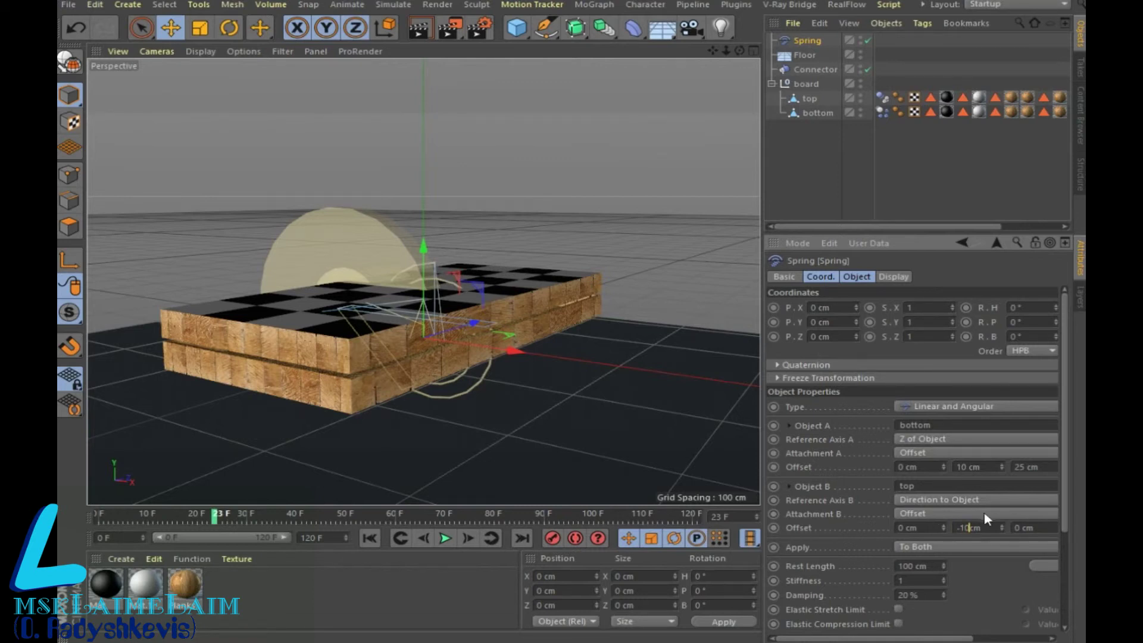
key("Tab")
type("25")
left_click(367, 539)
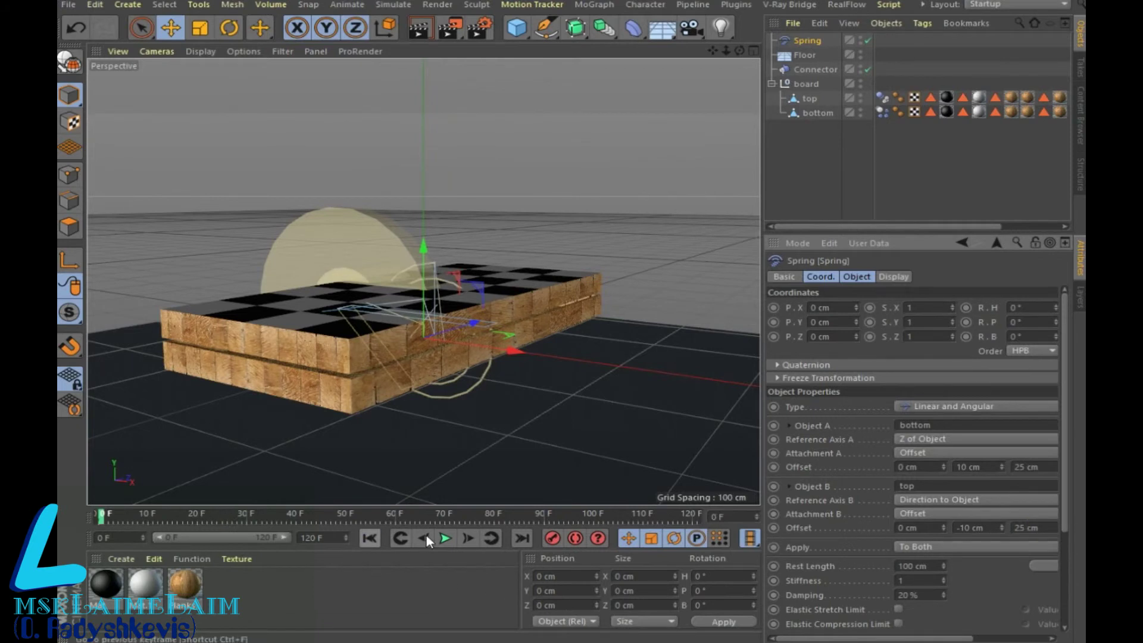
- Change the spring's Y offsets to 5 cm and -5 cm and replay the lid opening
left_click(449, 538)
left_click(449, 538)
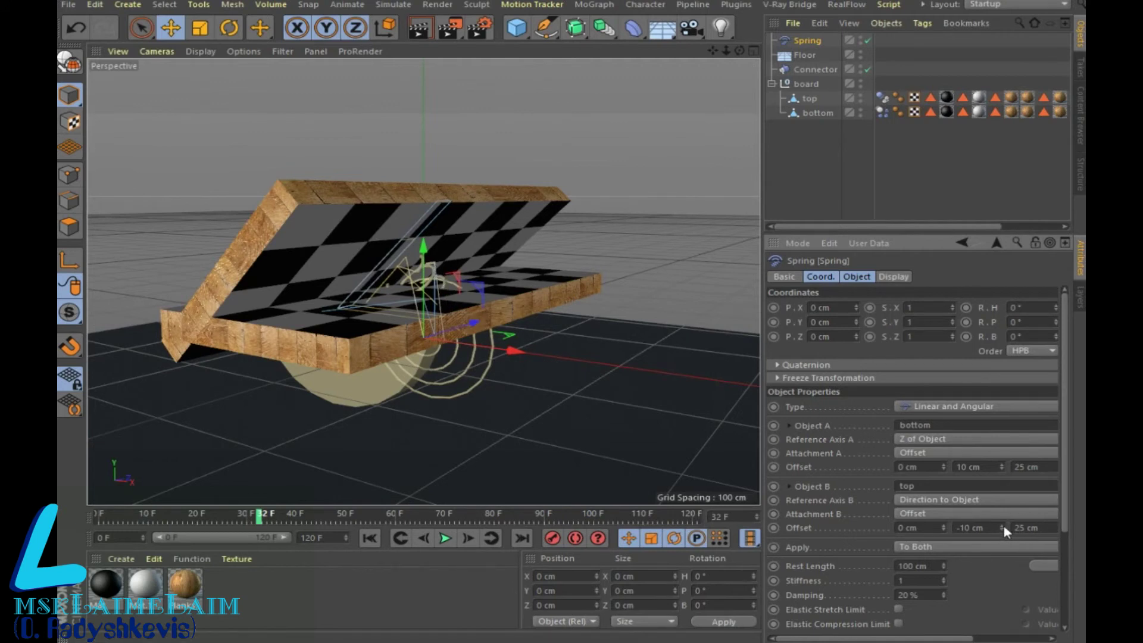
double_click(969, 528)
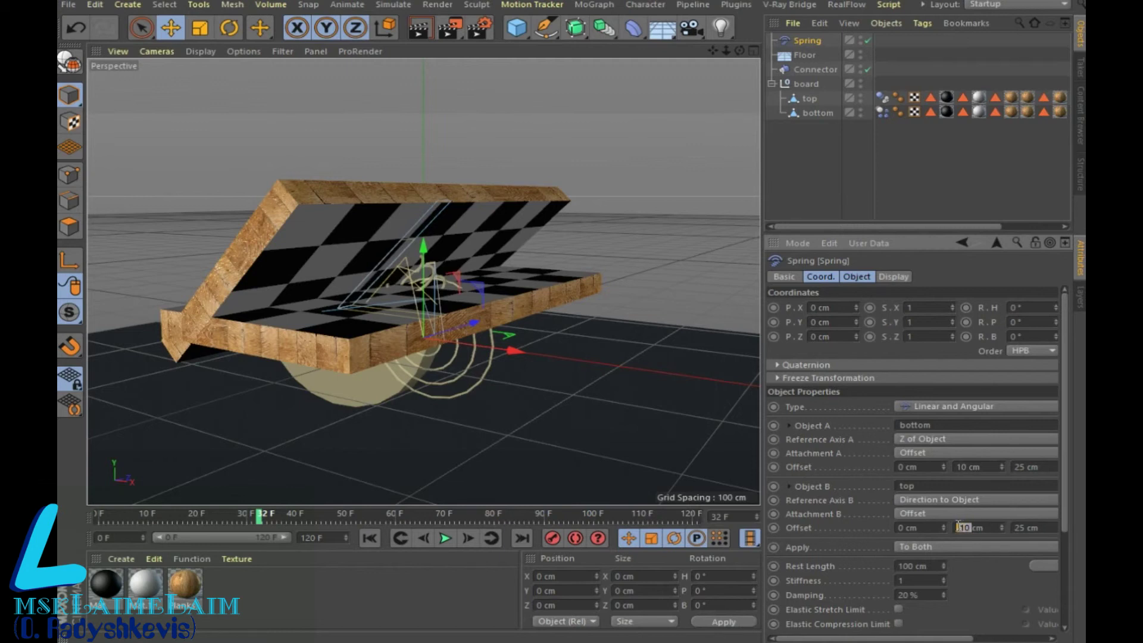
double_click(959, 467)
left_click_drag(972, 529, 952, 528)
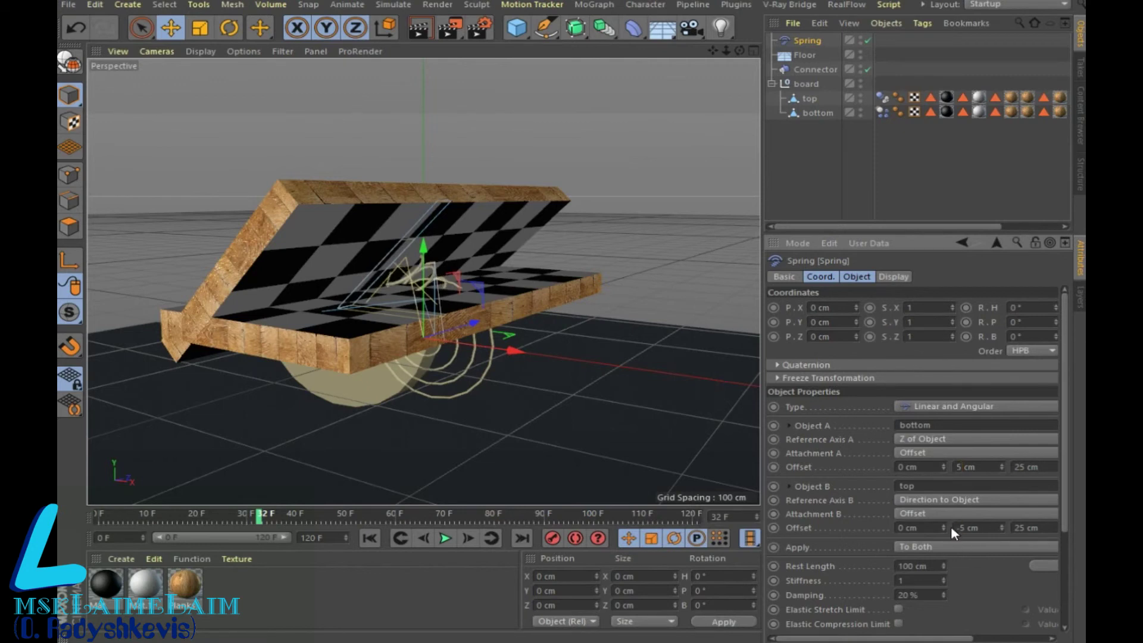
left_click(369, 538)
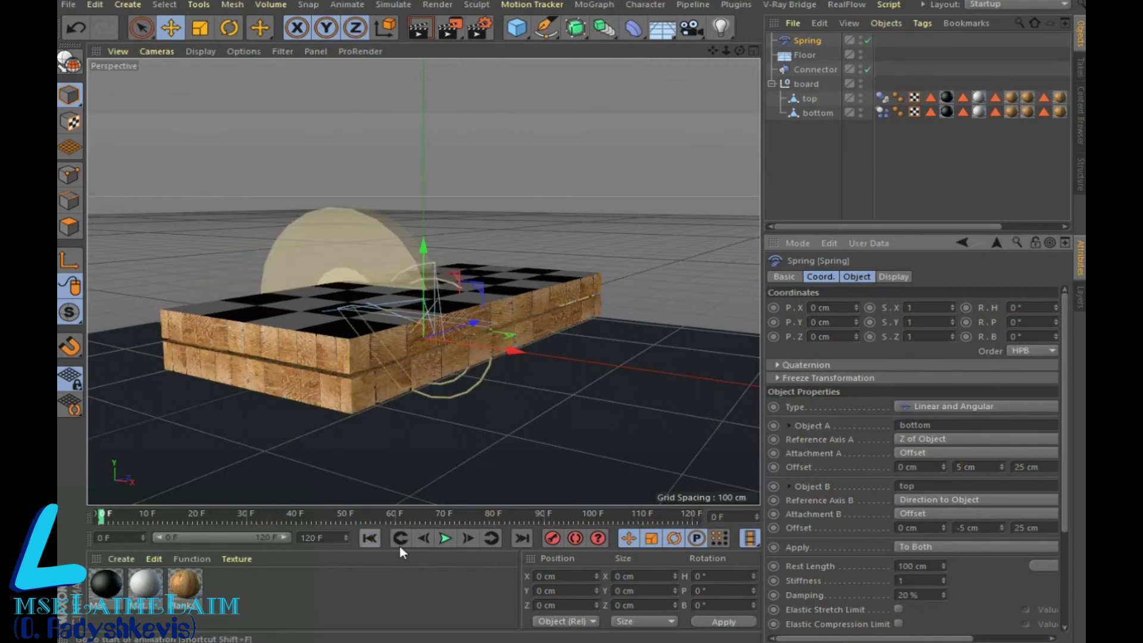
left_click(447, 538)
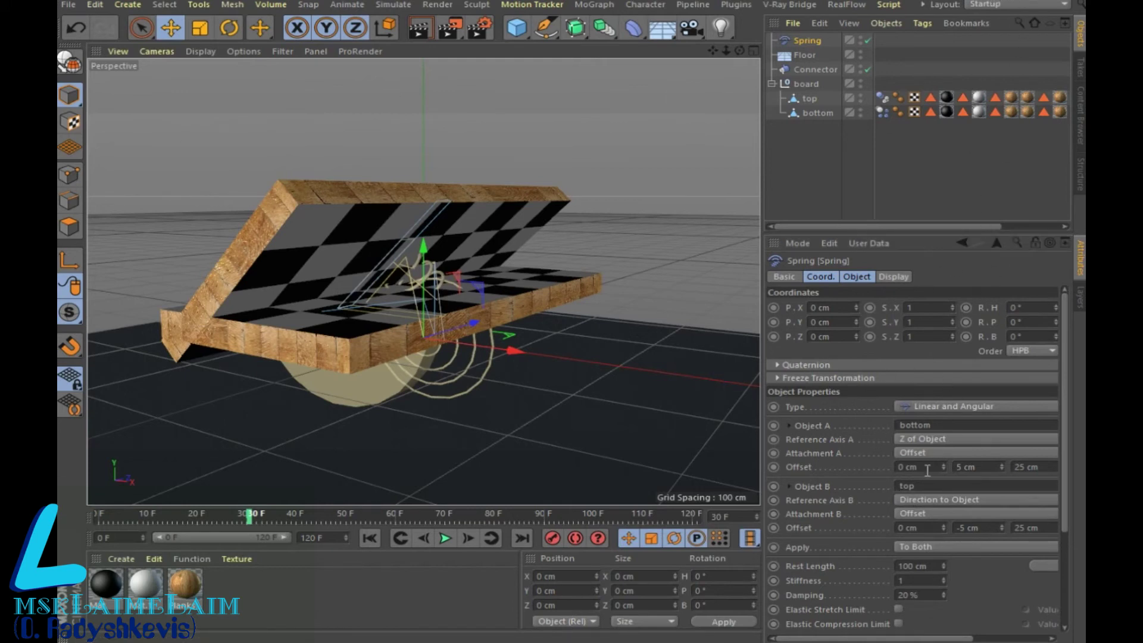
- Set the spring's Rest Length to 0 cm and replay the simulation
double_click(908, 566)
type("0")
key("Return")
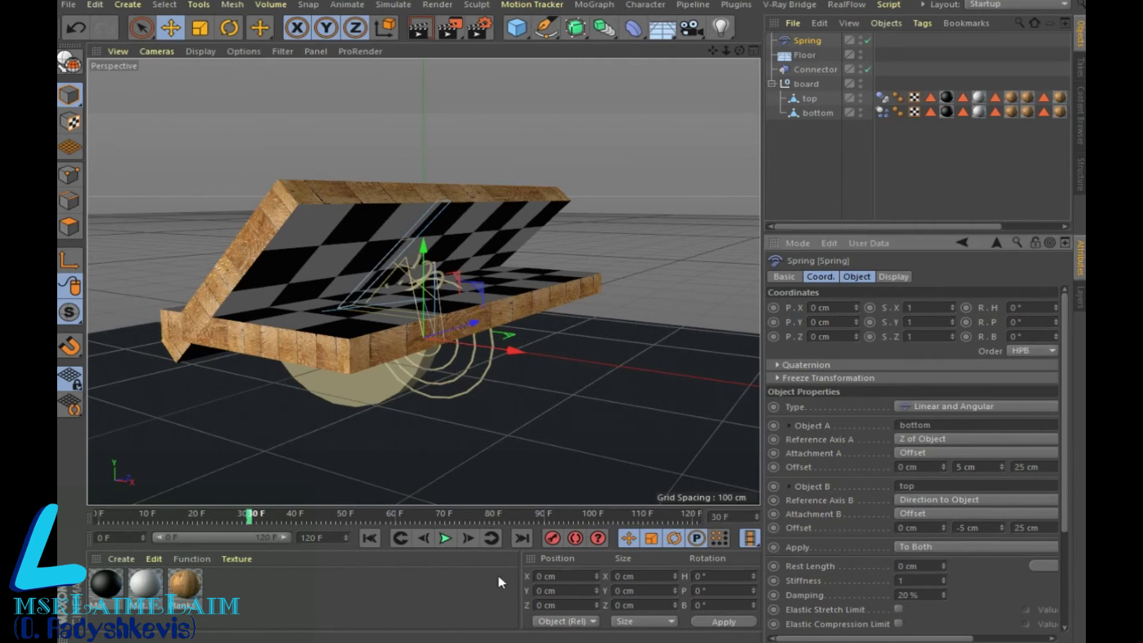
left_click(371, 538)
left_click(445, 538)
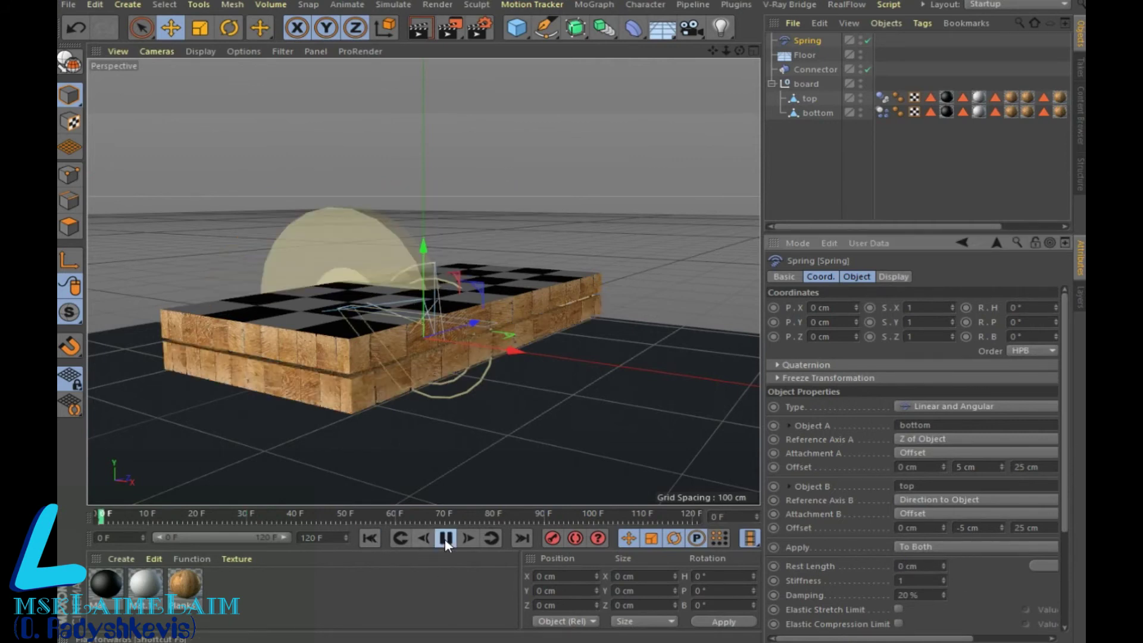
left_click(445, 539)
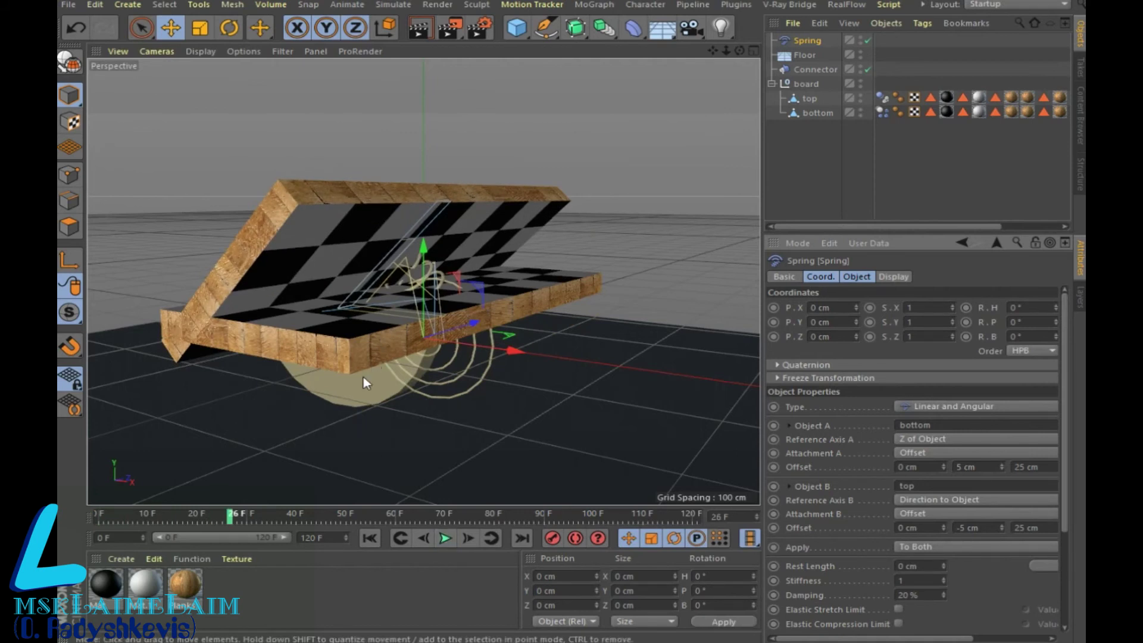
- Rewind the finished box scene and review the hinge Connector's settings
left_click(365, 542)
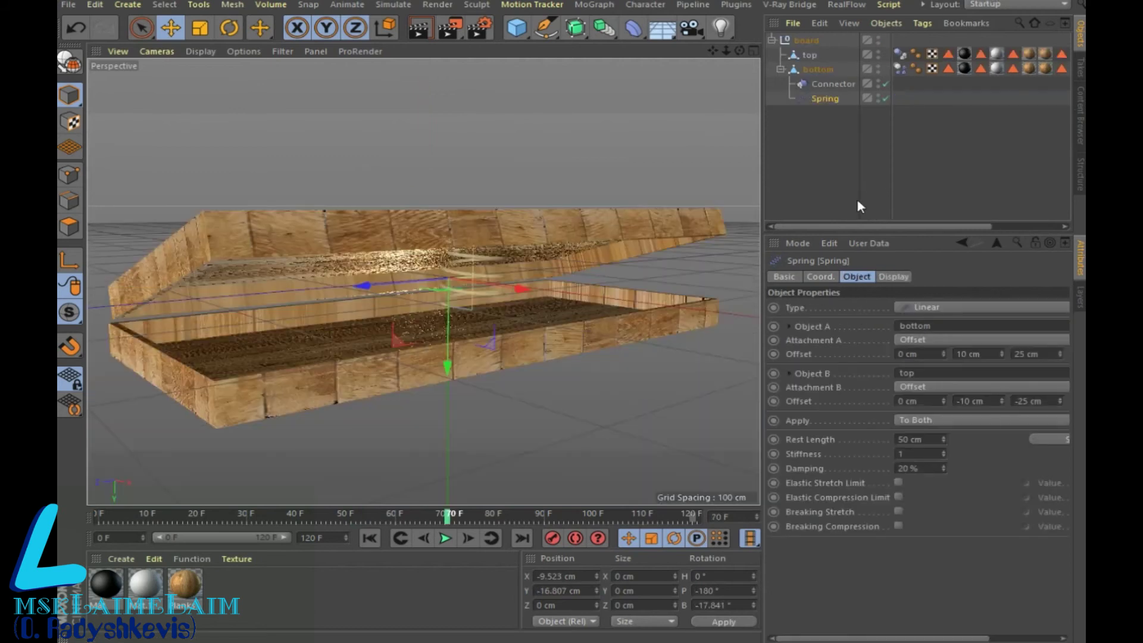
left_click(817, 84)
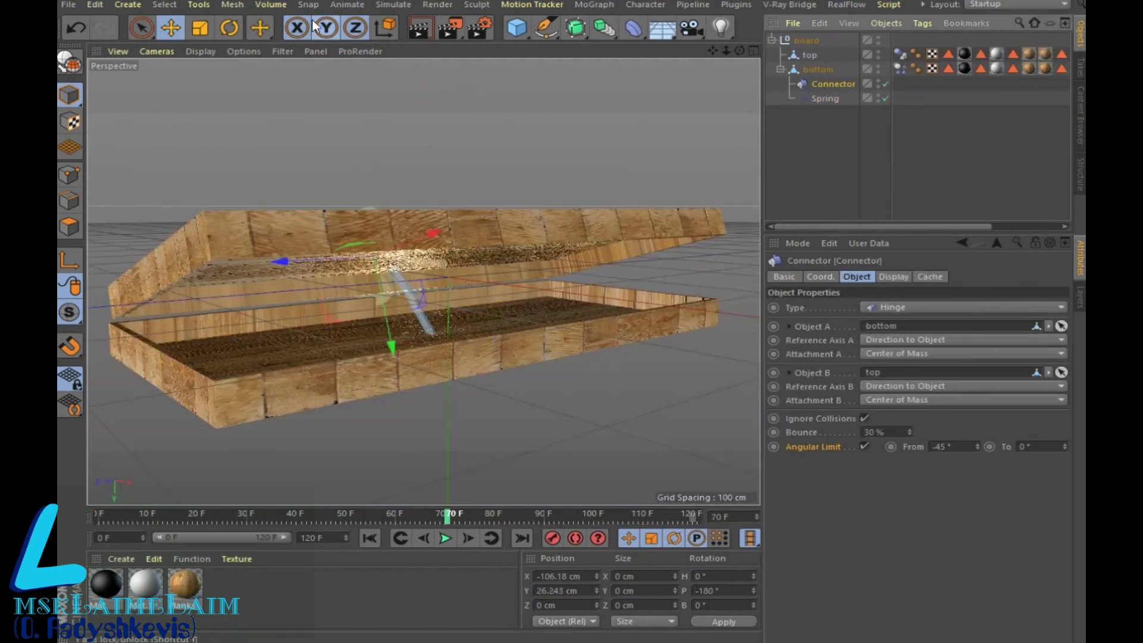
left_click(388, 6)
mouse_move(398, 41)
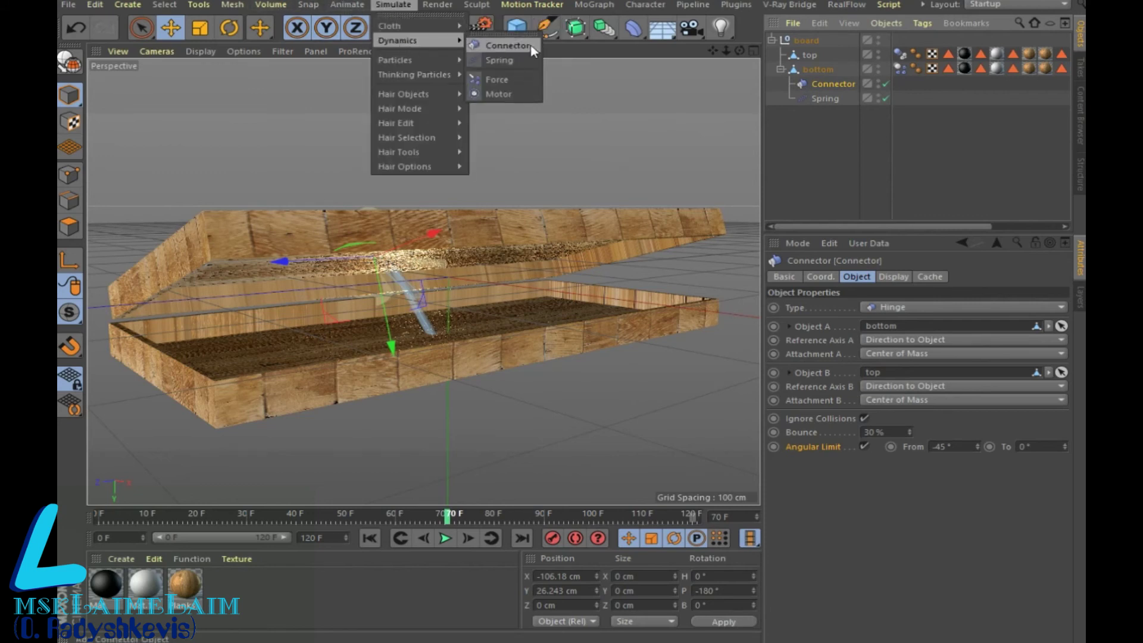
left_click(840, 84)
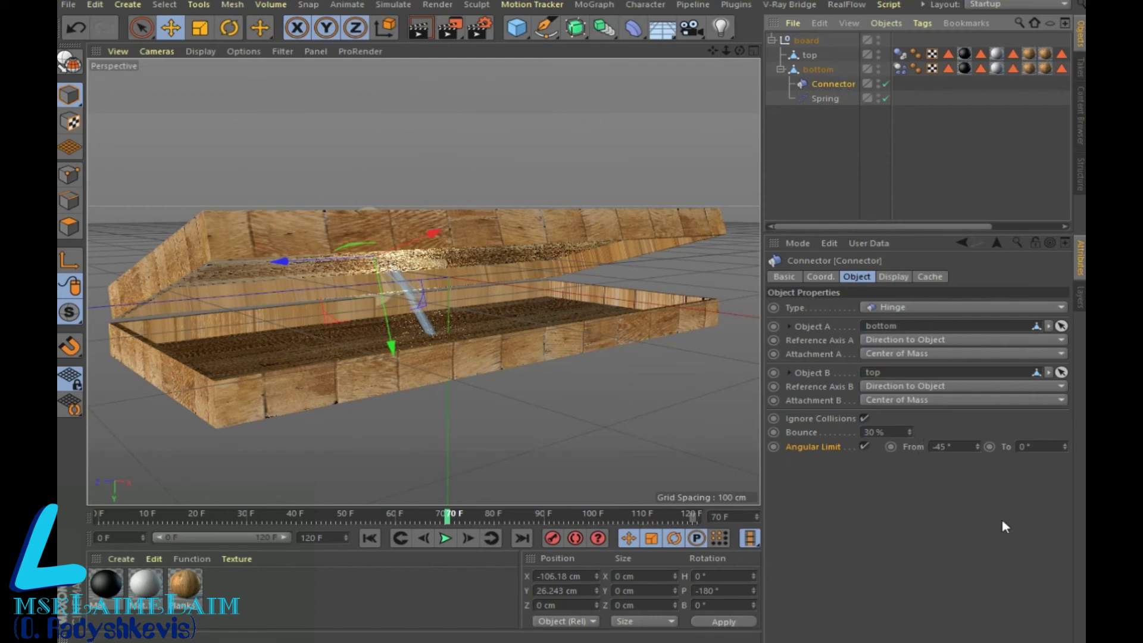
left_click(895, 277)
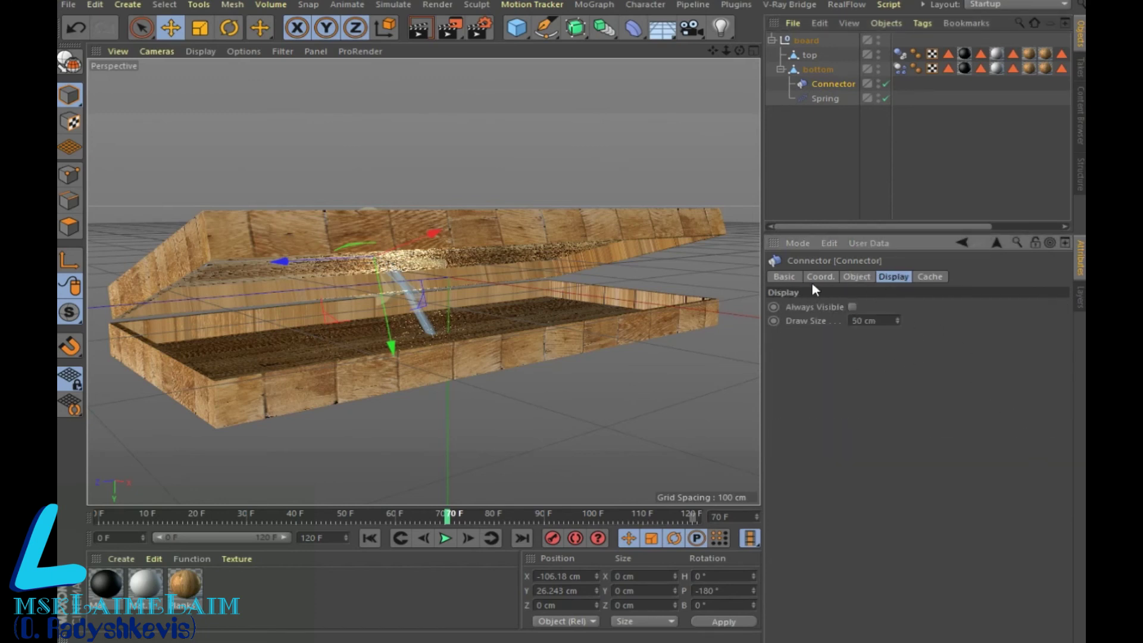
- Review the Spring's properties: Linear type, offset attachments, 50 cm Rest Length
left_click(833, 98)
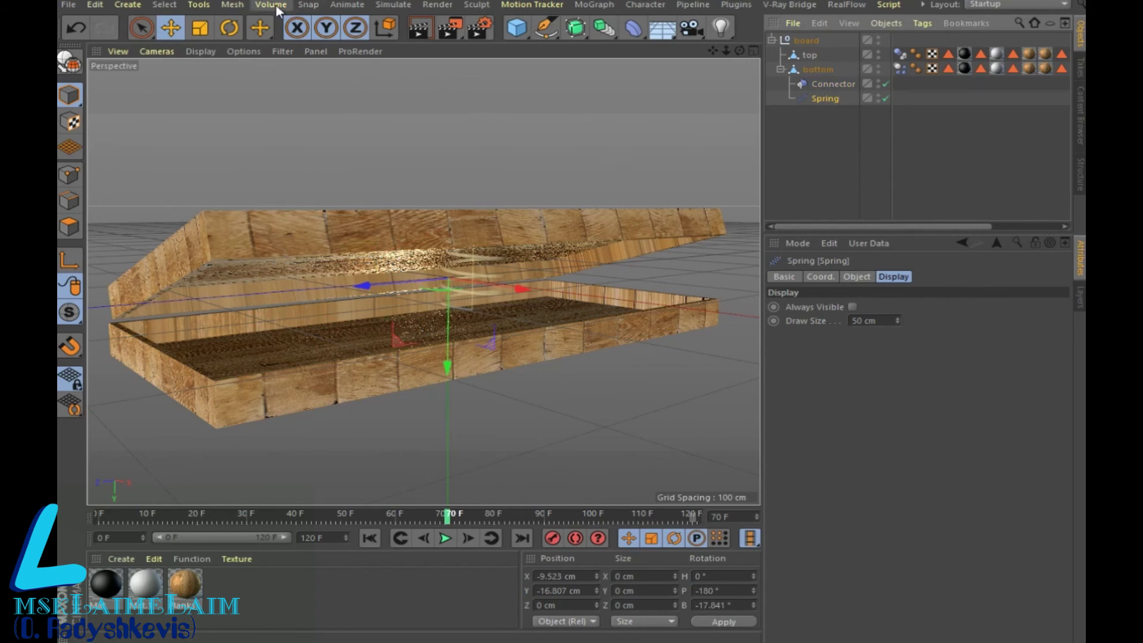
left_click(390, 5)
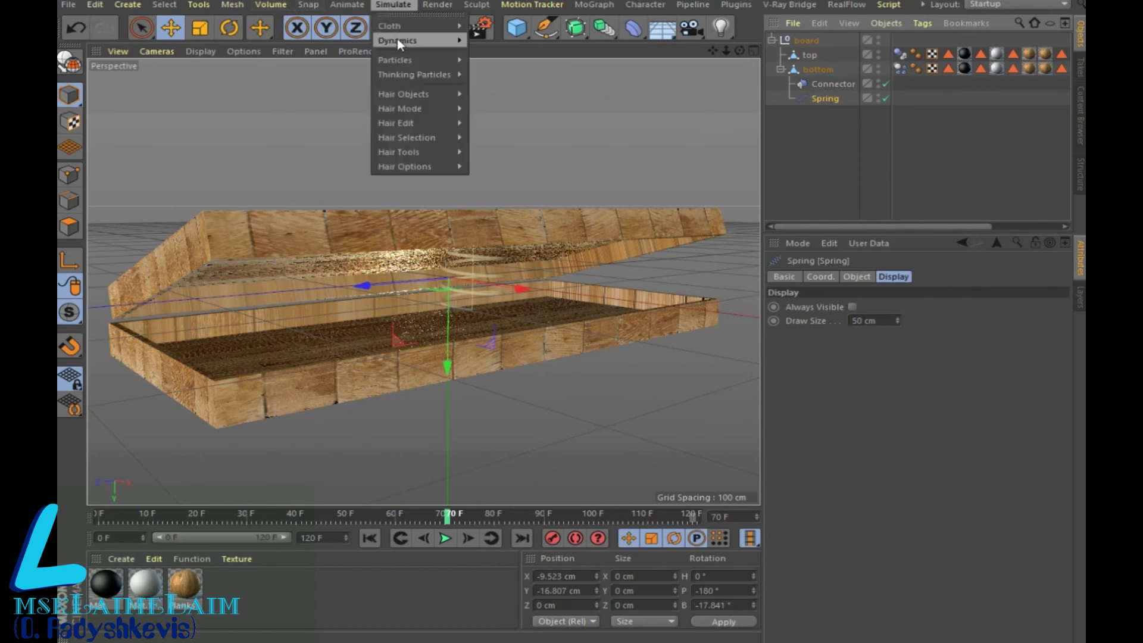
mouse_move(399, 40)
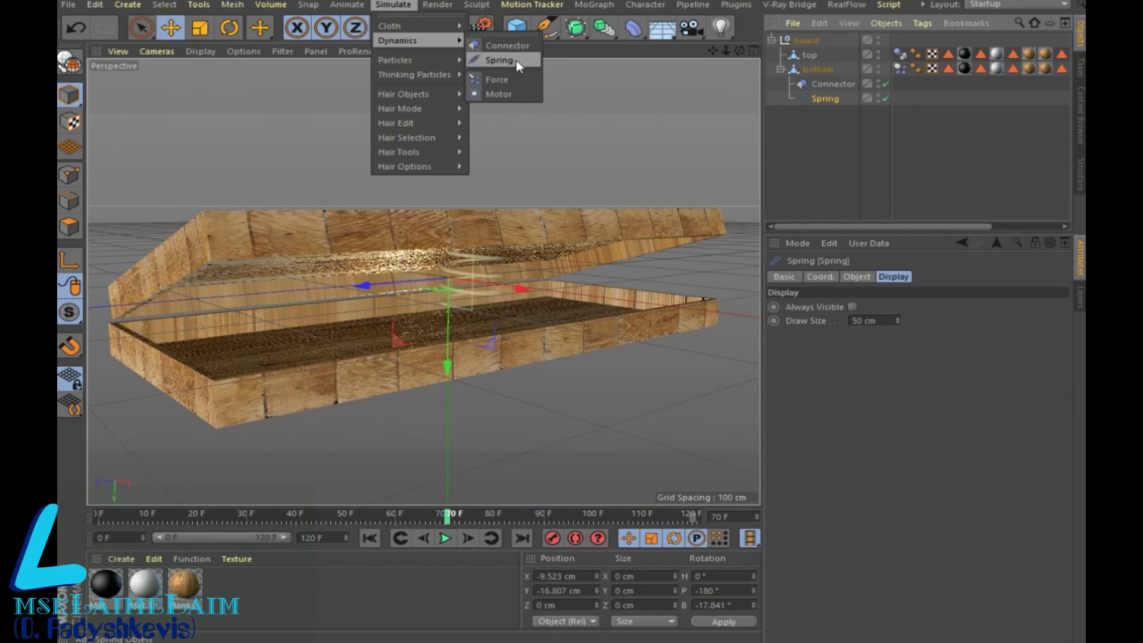
left_click(832, 154)
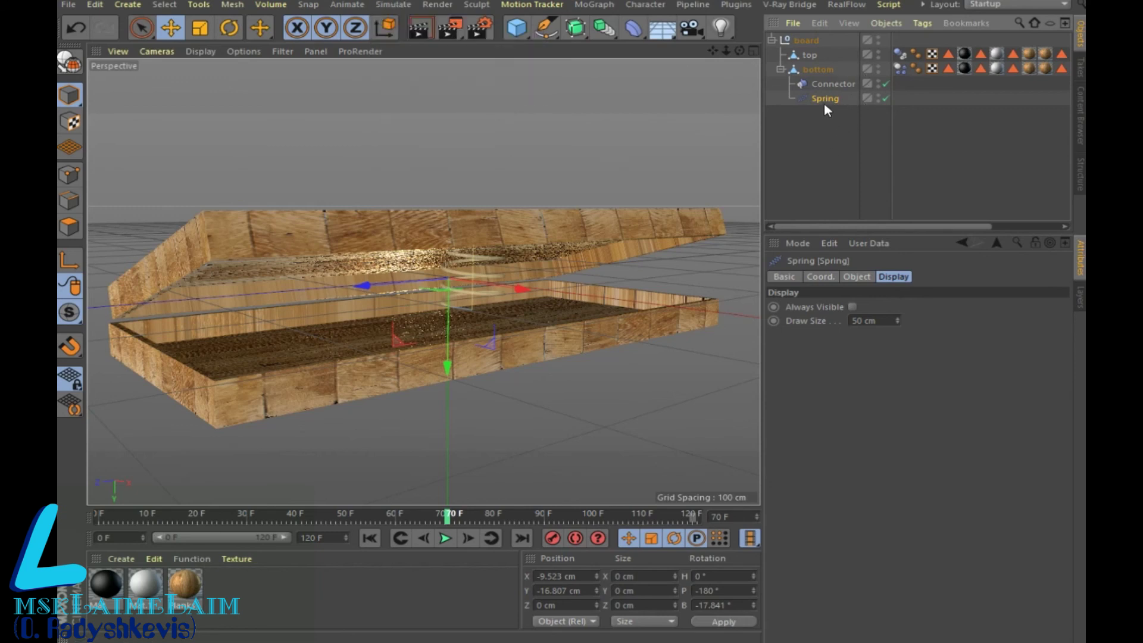
left_click(857, 276)
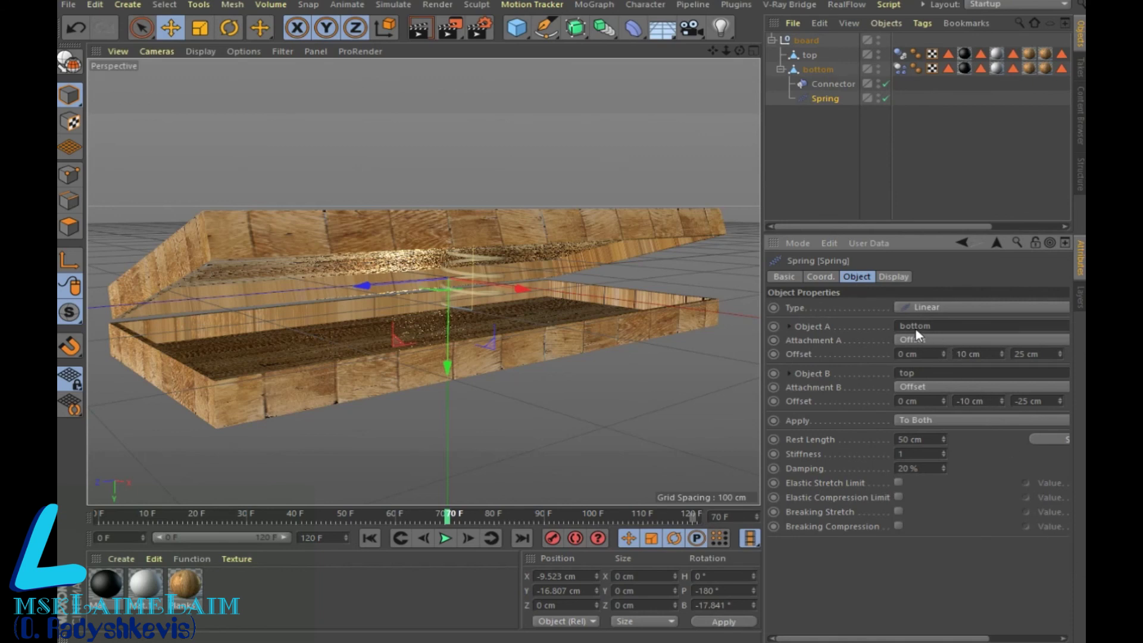